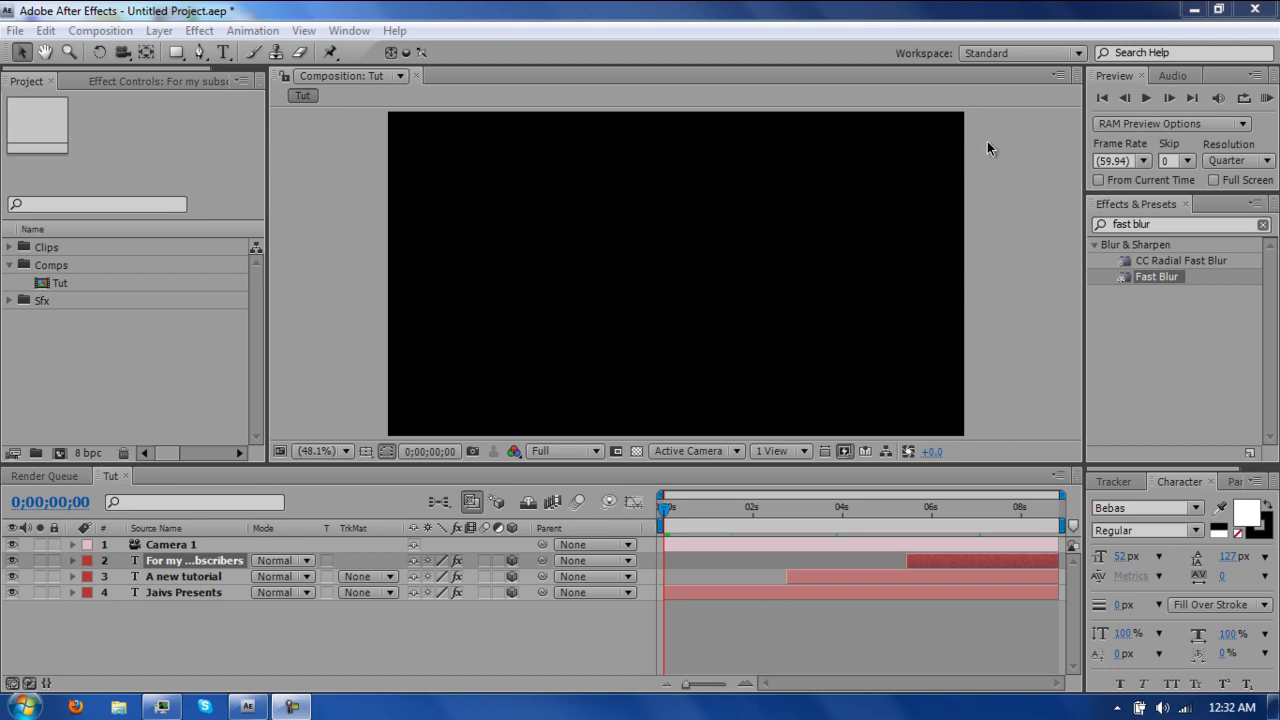
Play back the existing animation, then stop the playback
left_click(1266, 97)
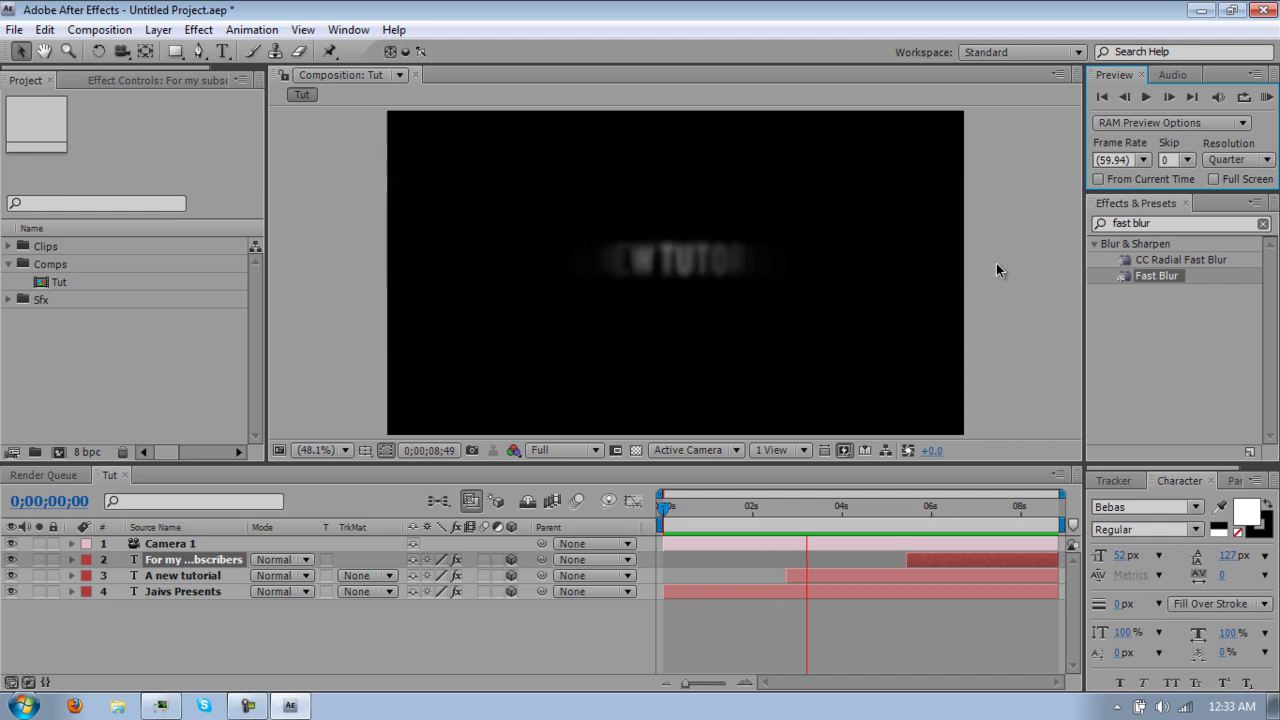
key("space")
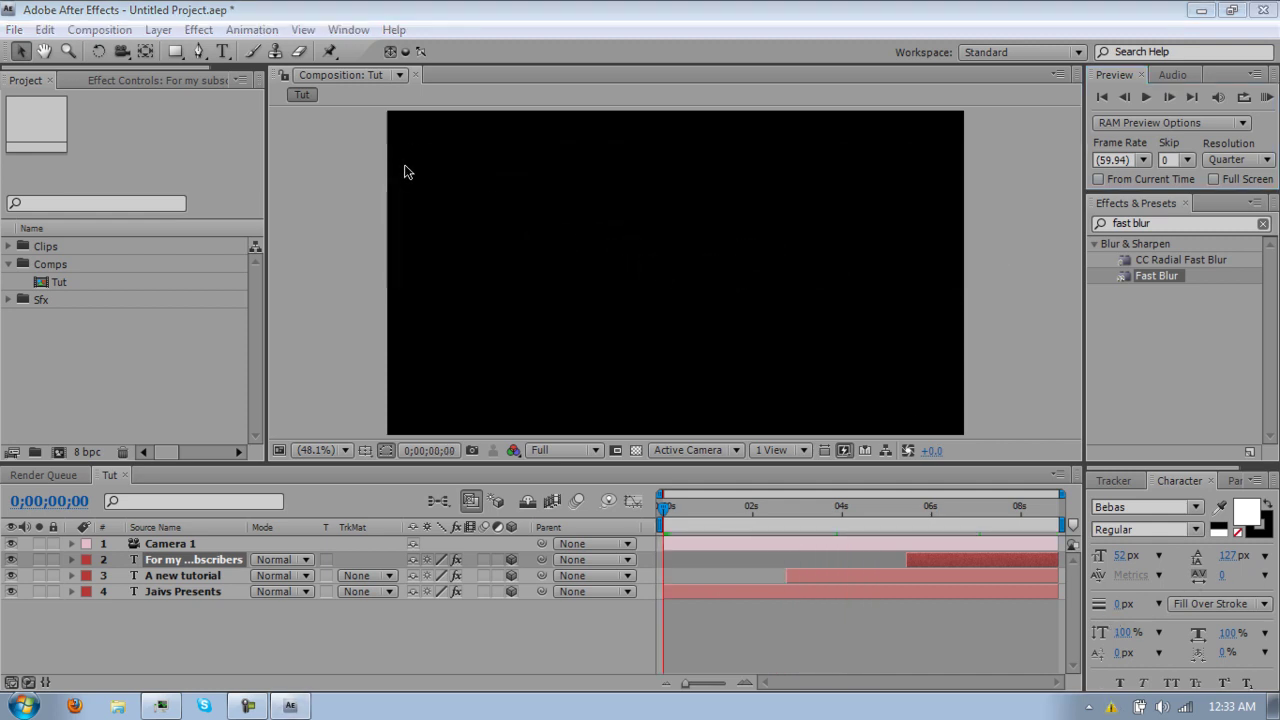
left_click(89, 29)
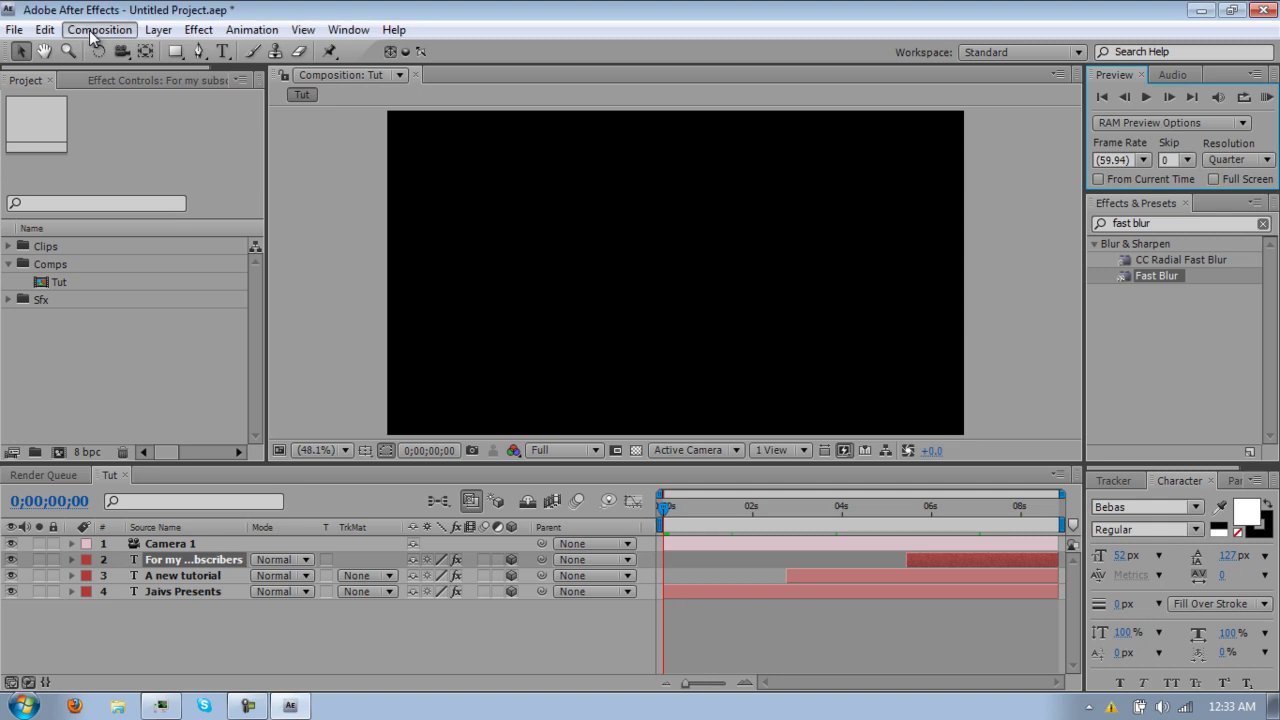
Create a new composition named Tutorial with a 10-second duration
left_click(99, 29)
left_click(101, 49)
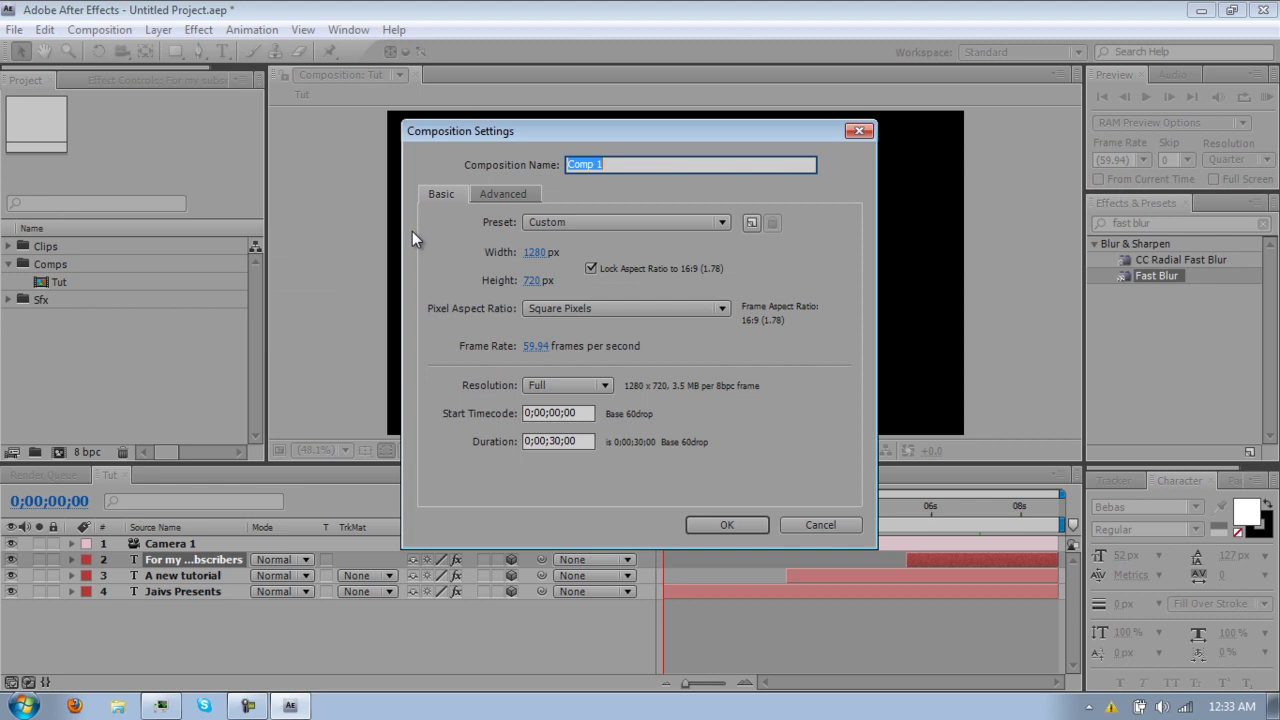
type("Tutorial")
left_click(562, 444)
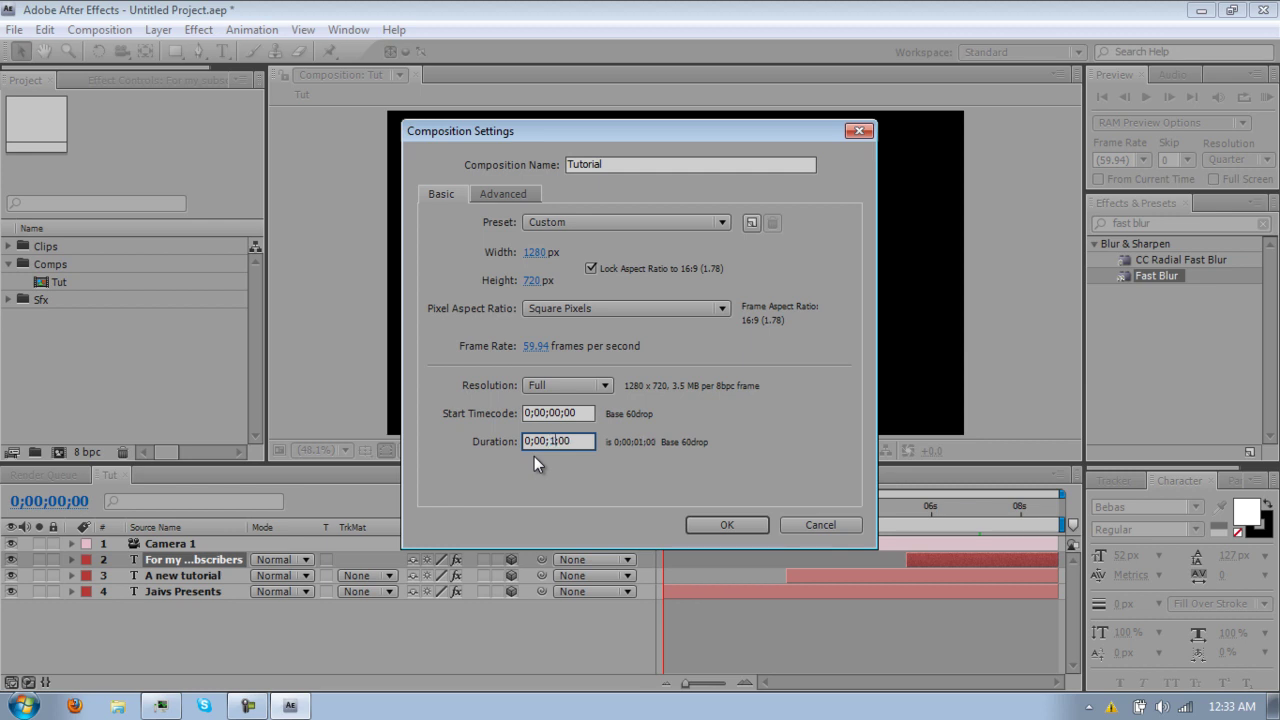
type("10")
left_click(710, 518)
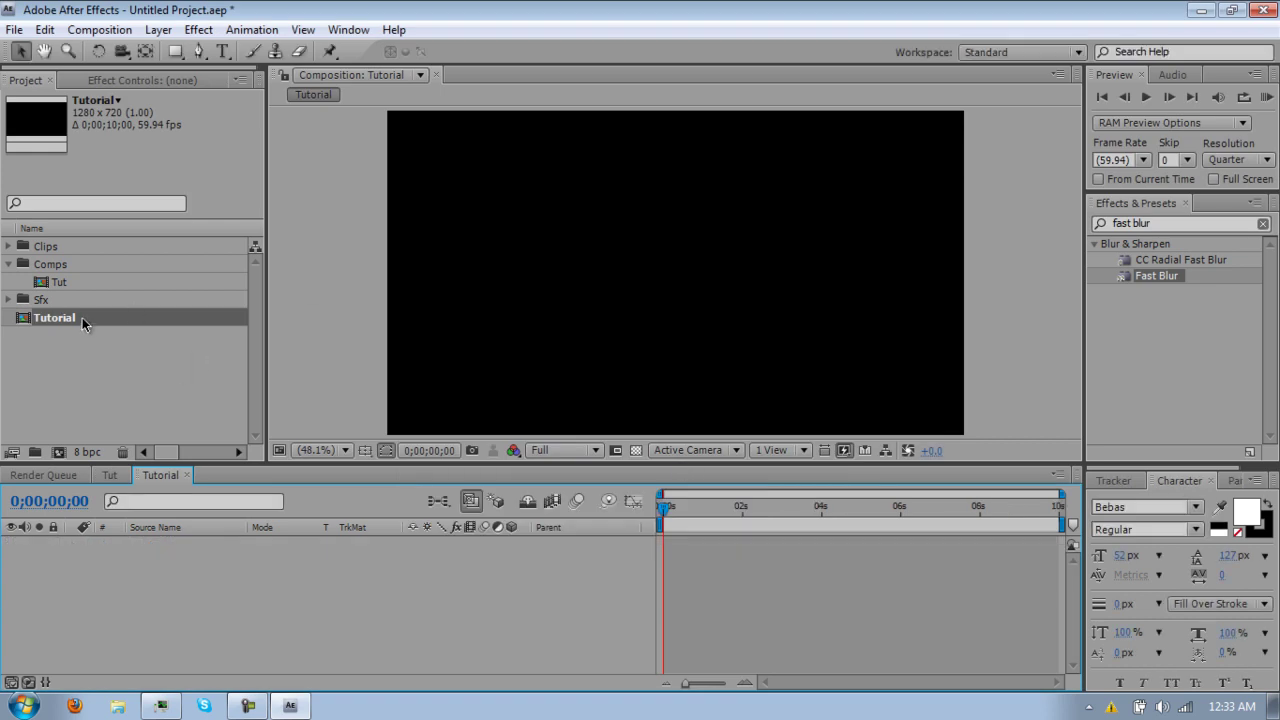
Move Tutorial into the Comps folder and add a text layer reading JAIVS PRESENTS
left_click_drag(60, 319, 80, 266)
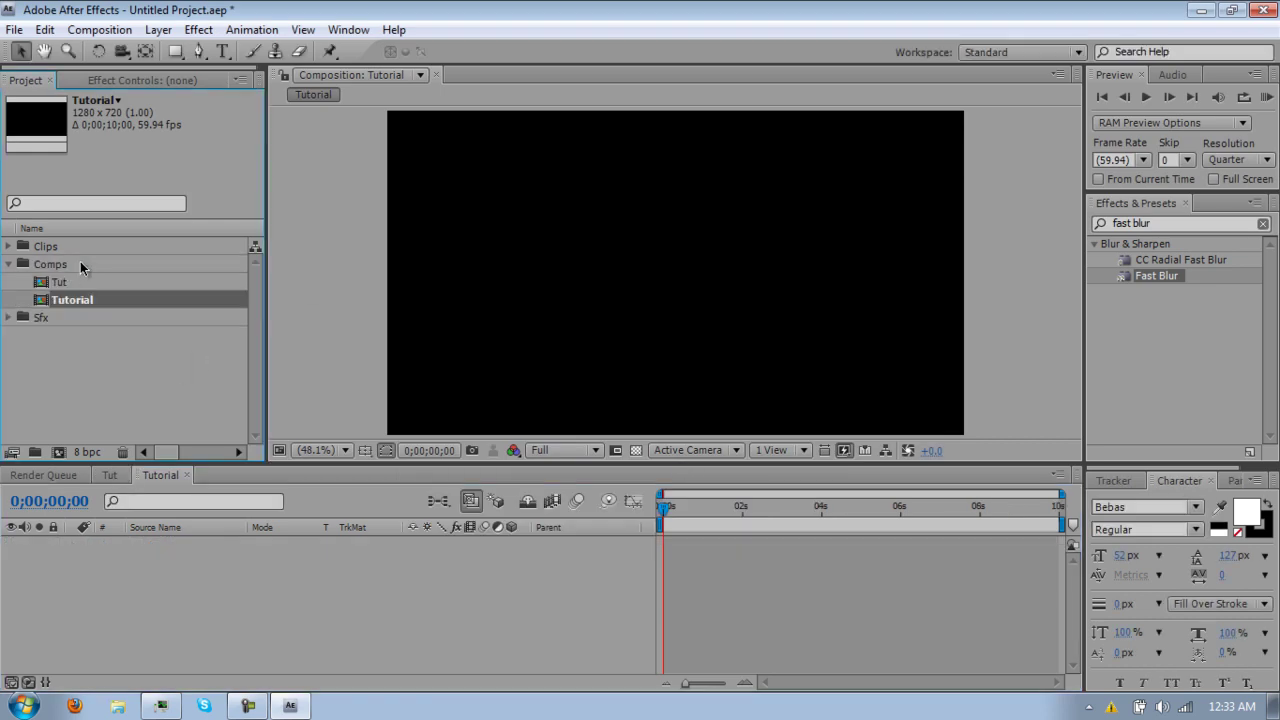
left_click(157, 30)
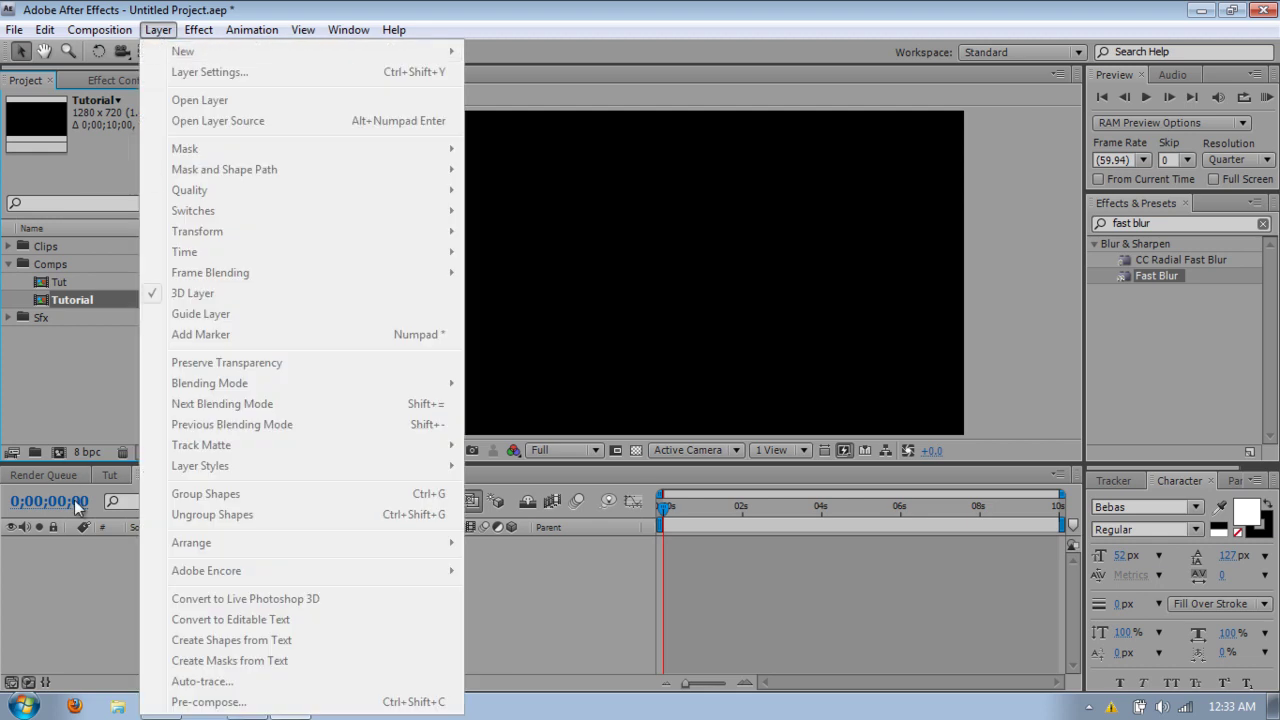
left_click(137, 176)
left_click(157, 30)
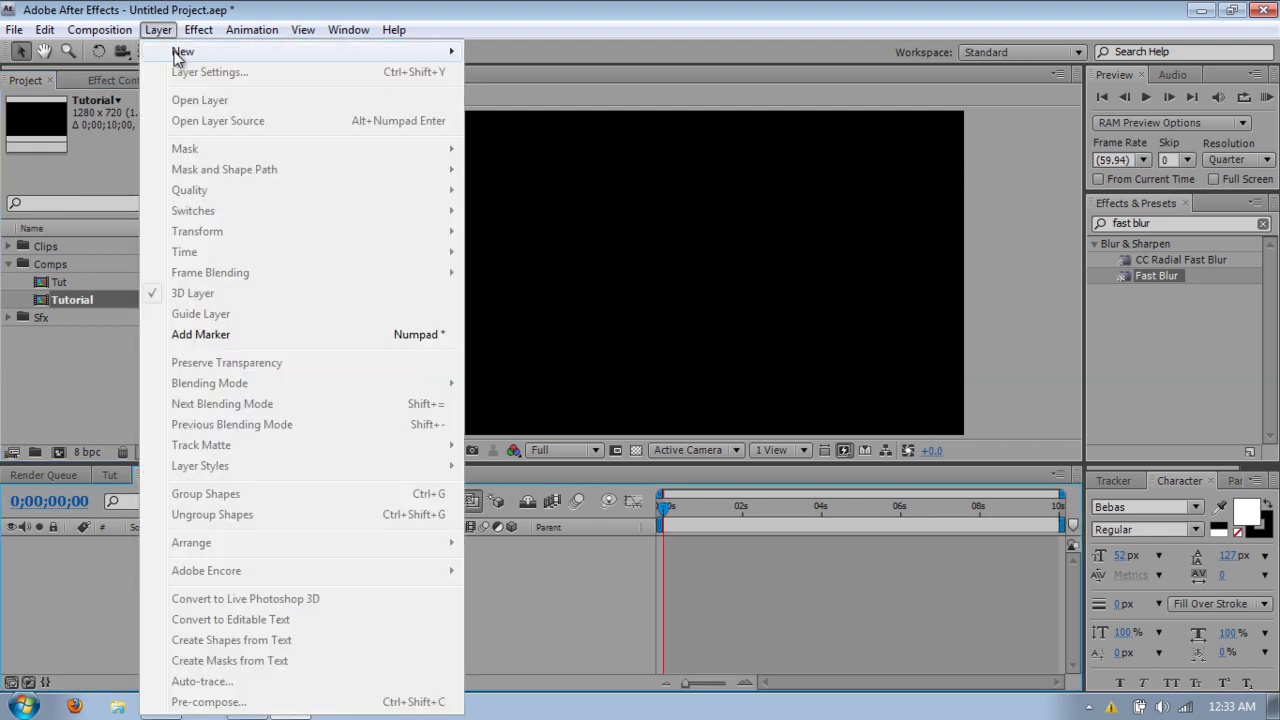
mouse_move(183, 51)
left_click(505, 52)
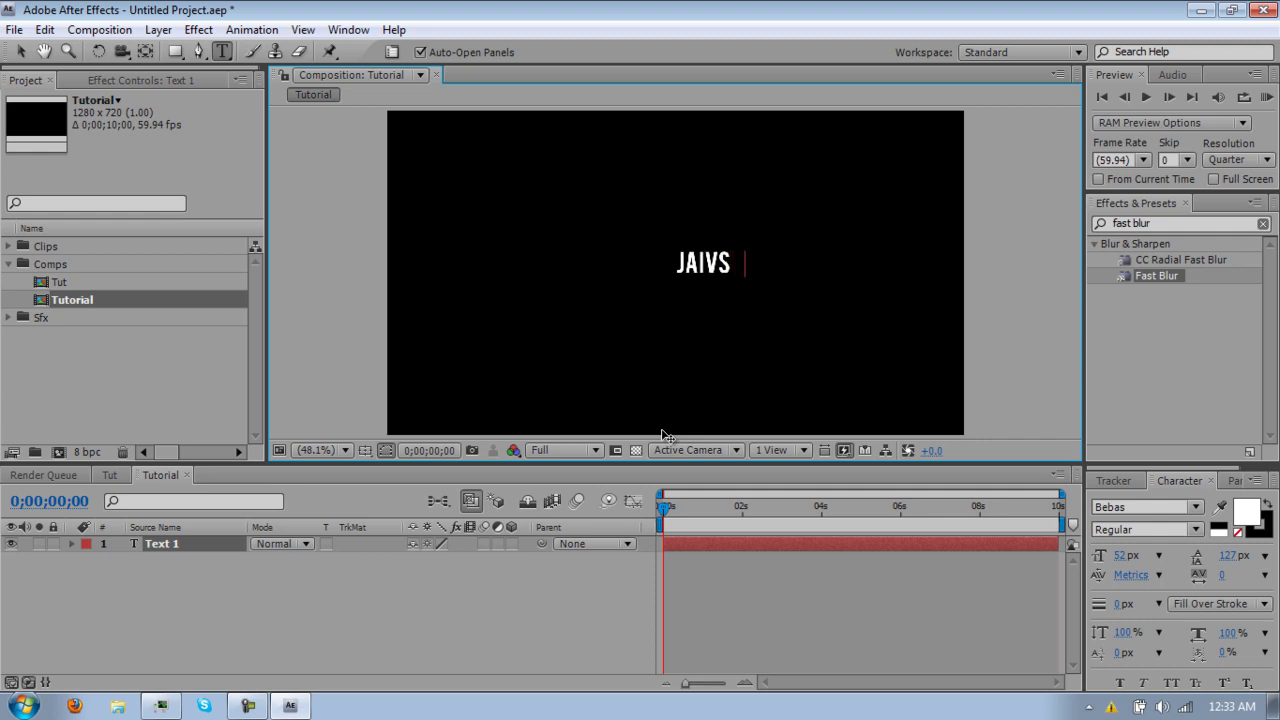
type("PRESENTS")
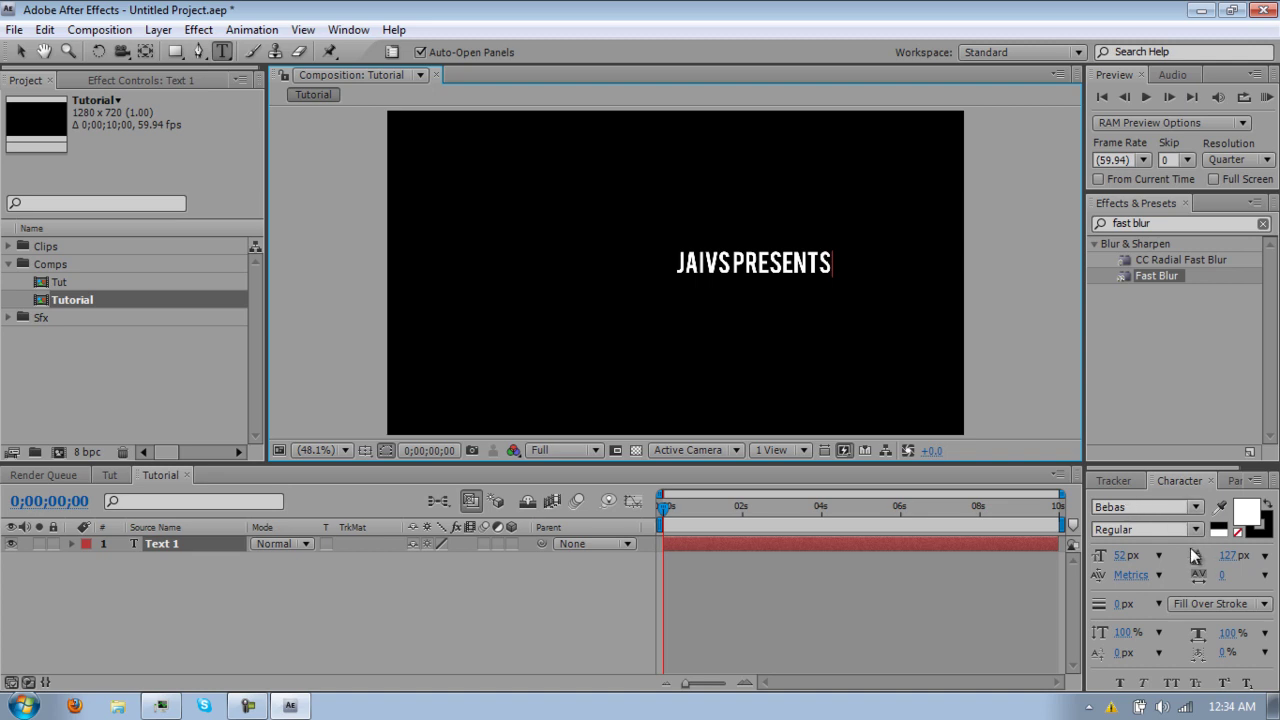
Set the title's font size to 58 px
left_click(1125, 556)
key("Return")
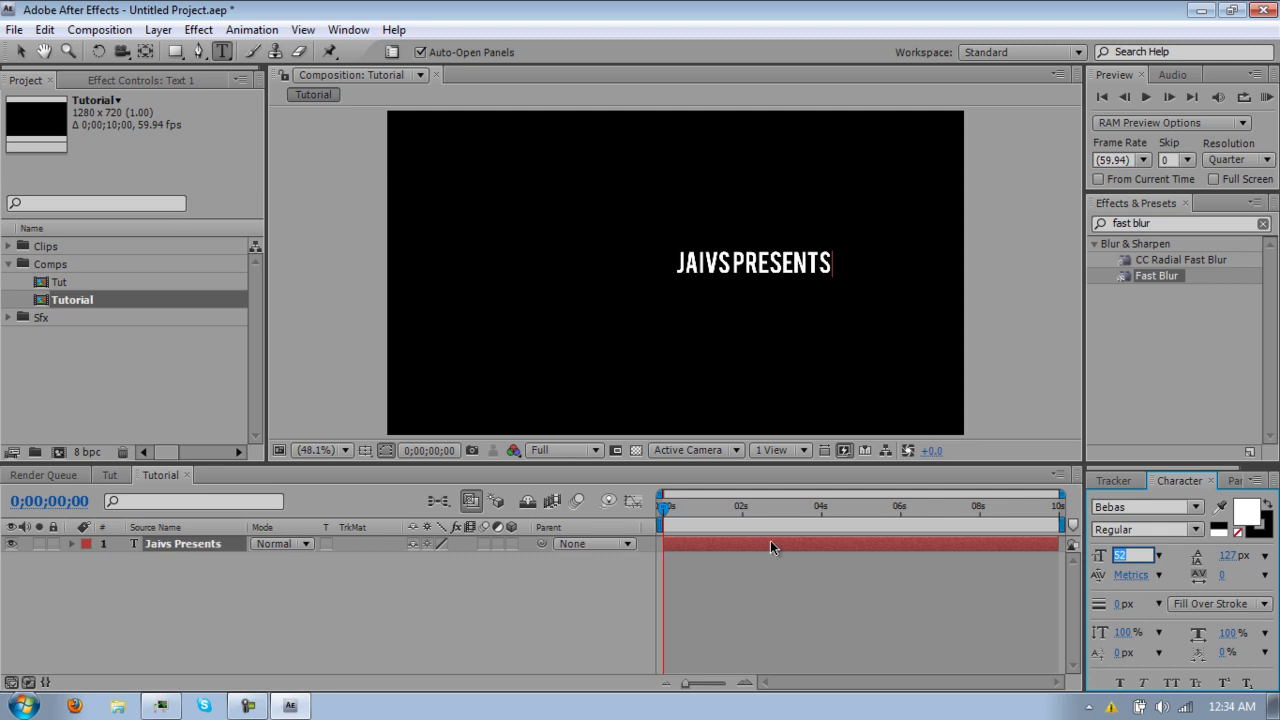
left_click(1126, 557)
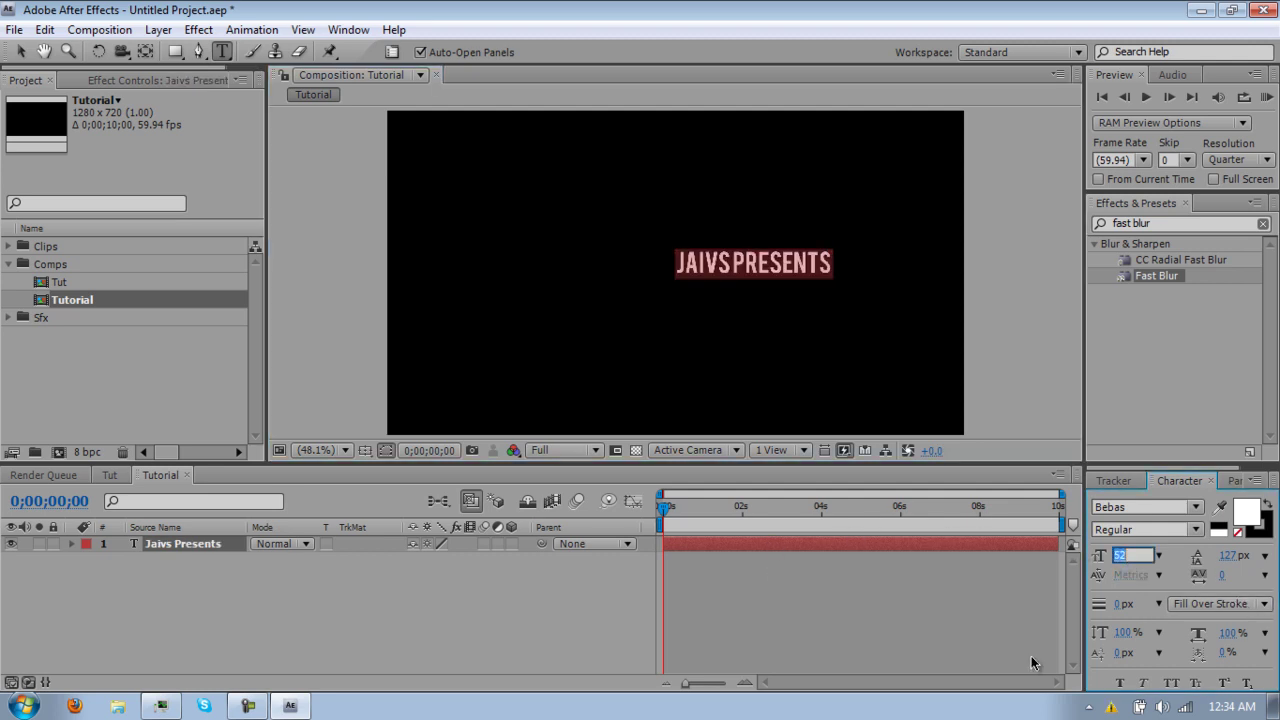
key("BackSpace")
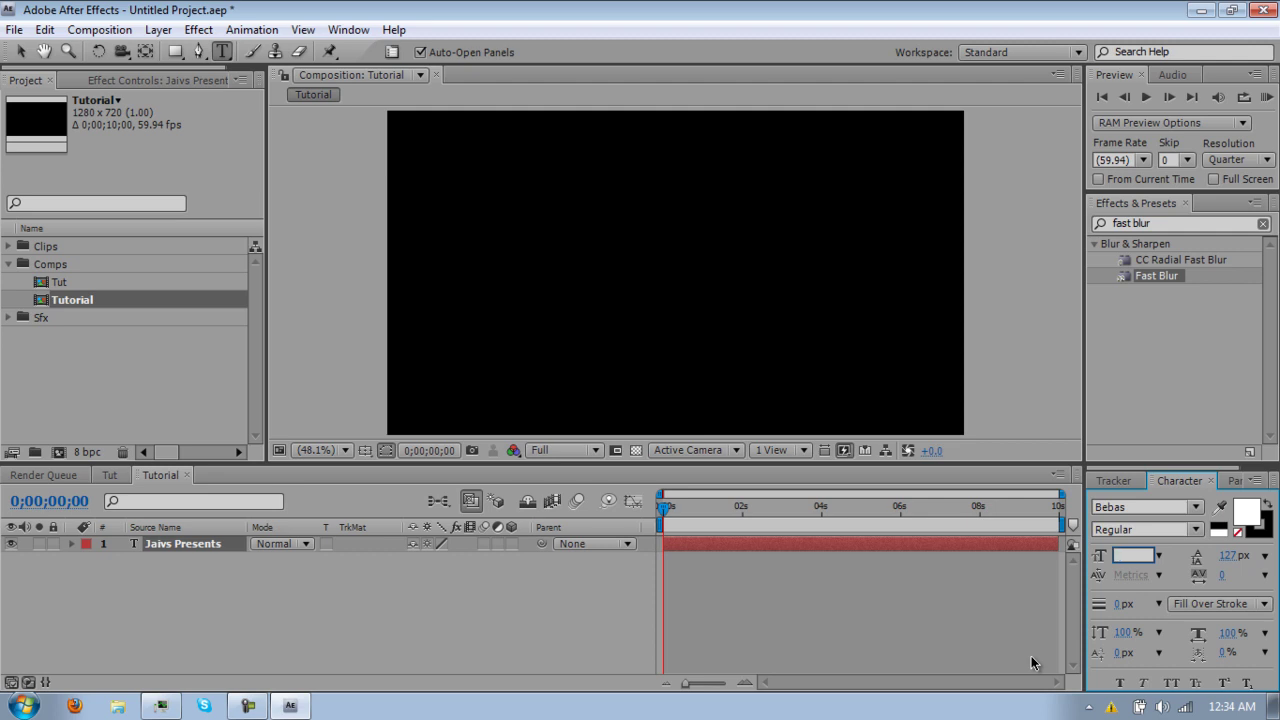
type("65")
key("Return")
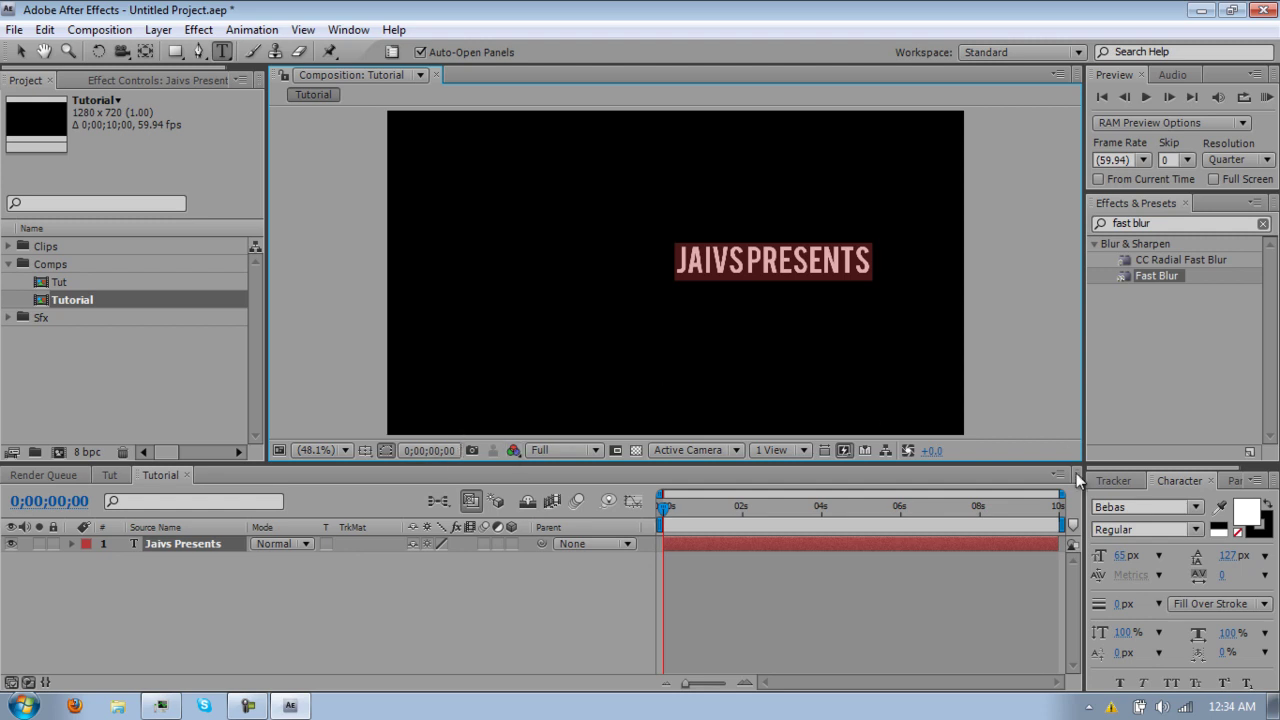
left_click(1122, 556)
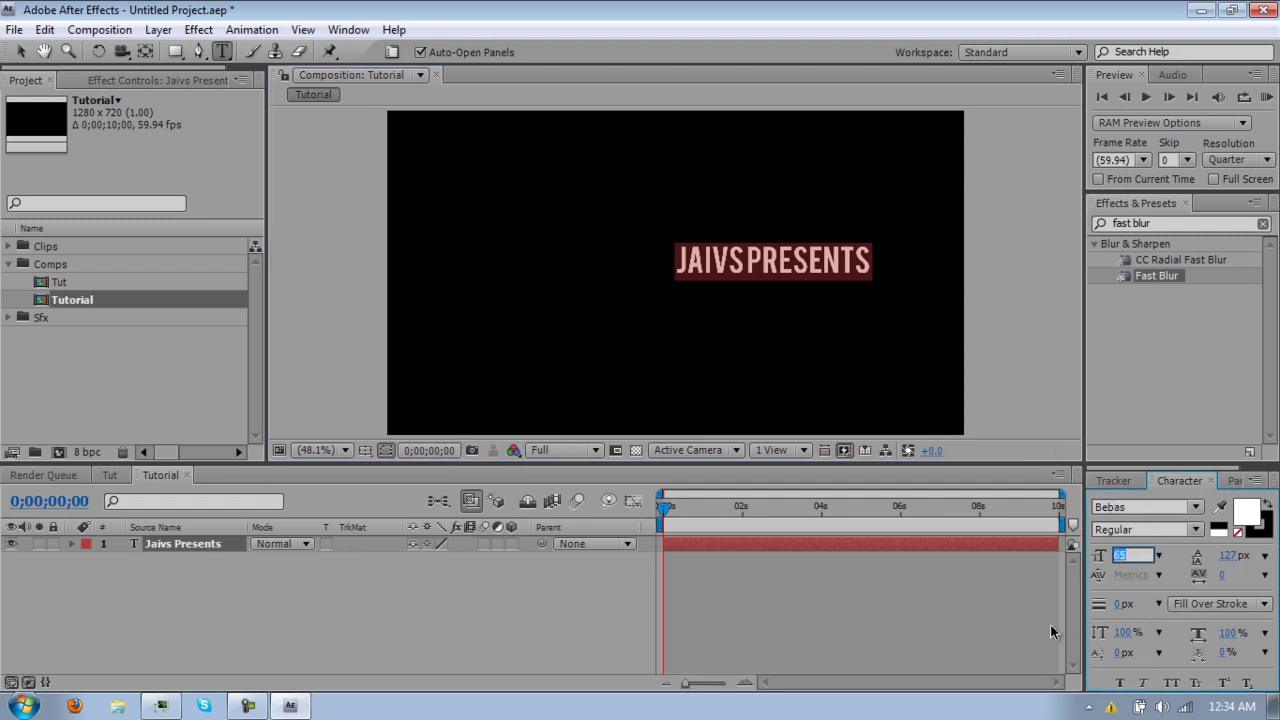
type("58")
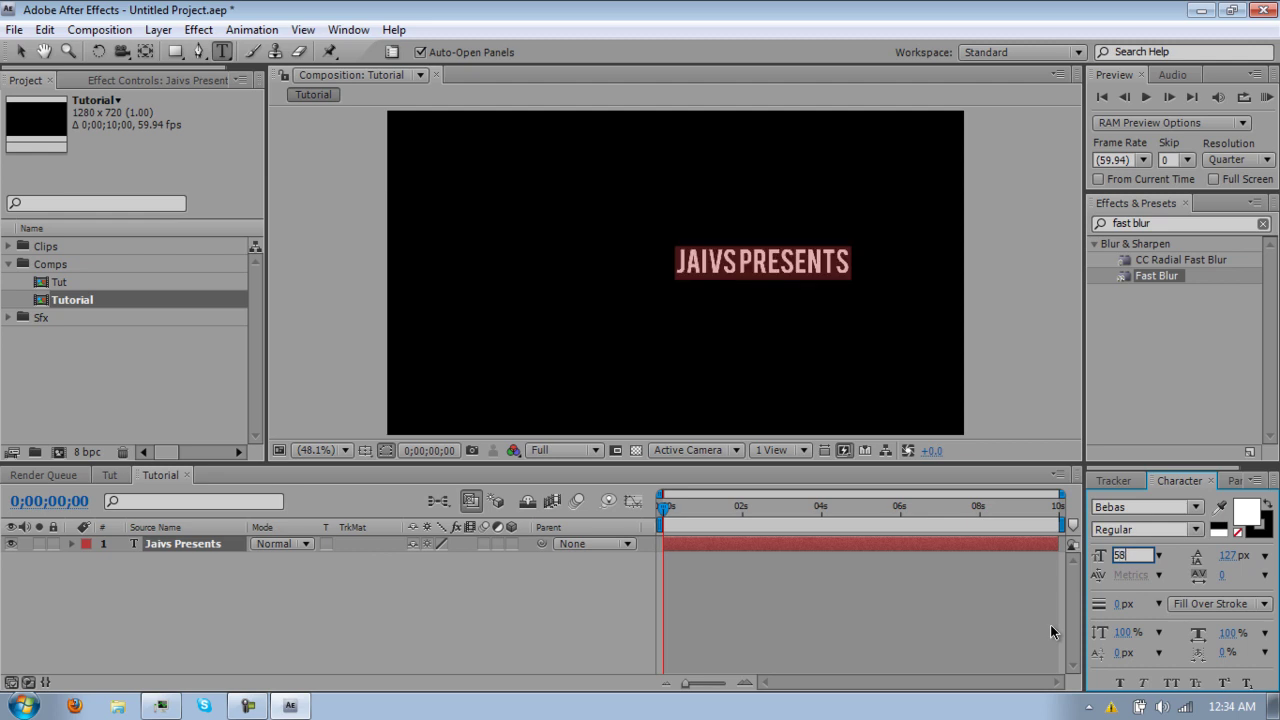
Centre the title in frame using the title/action safe guides, then hide them
left_click(365, 450)
left_click(418, 473)
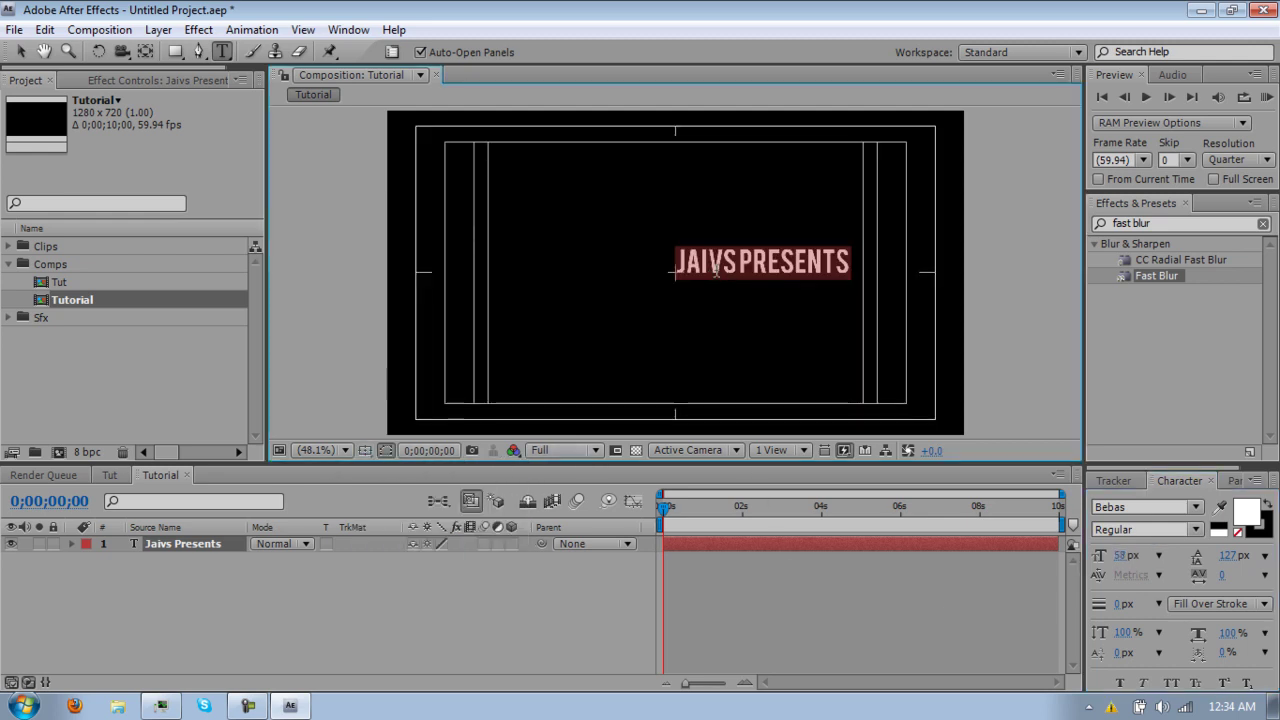
left_click(20, 51)
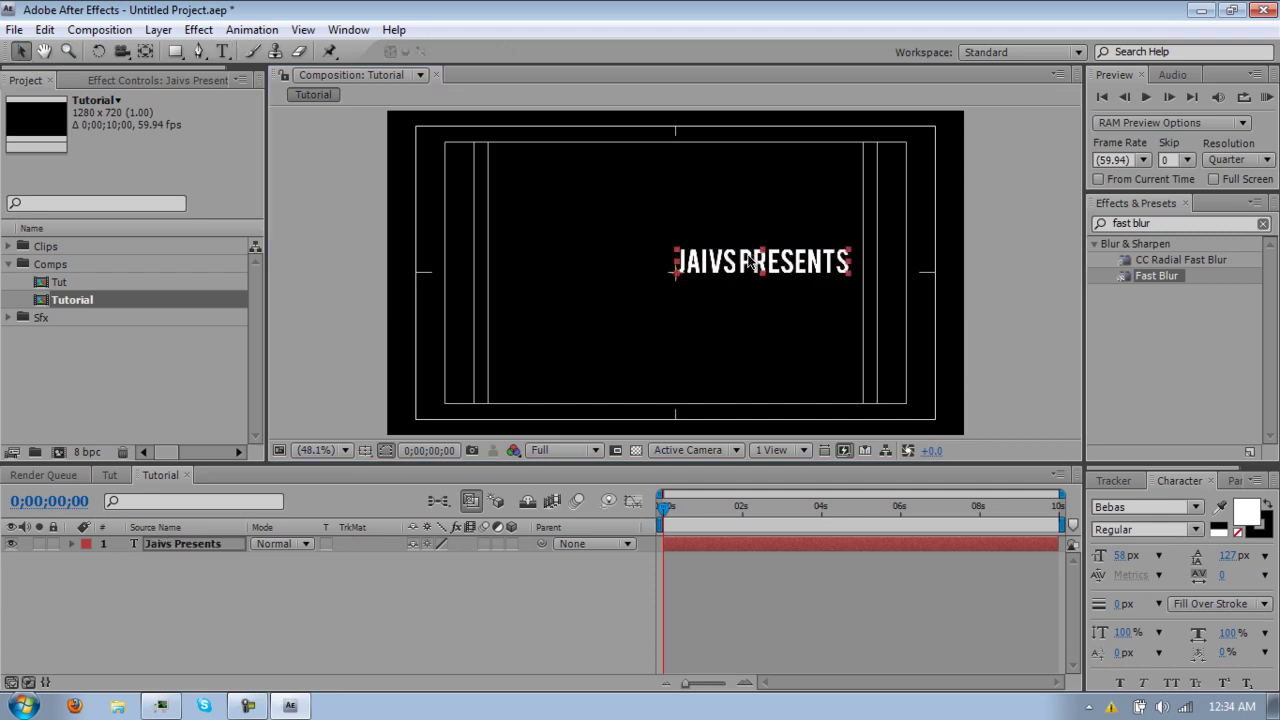
left_click_drag(752, 264, 680, 267)
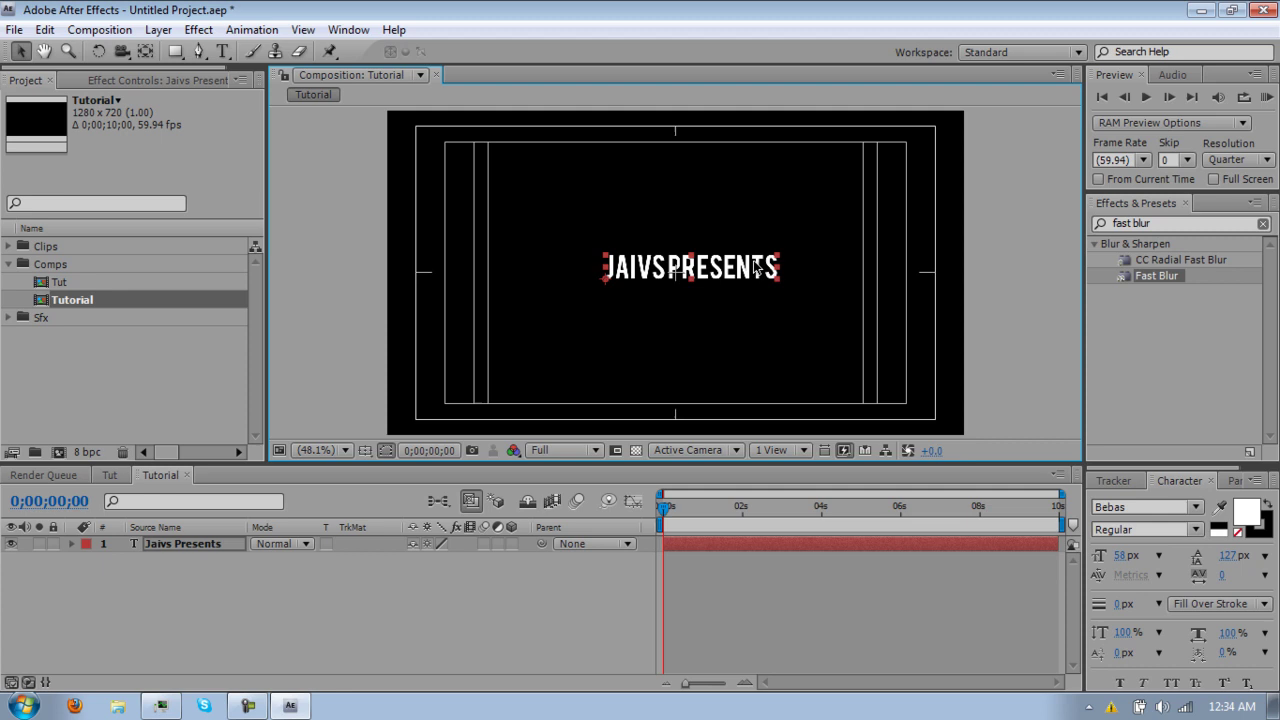
left_click(365, 451)
left_click(380, 472)
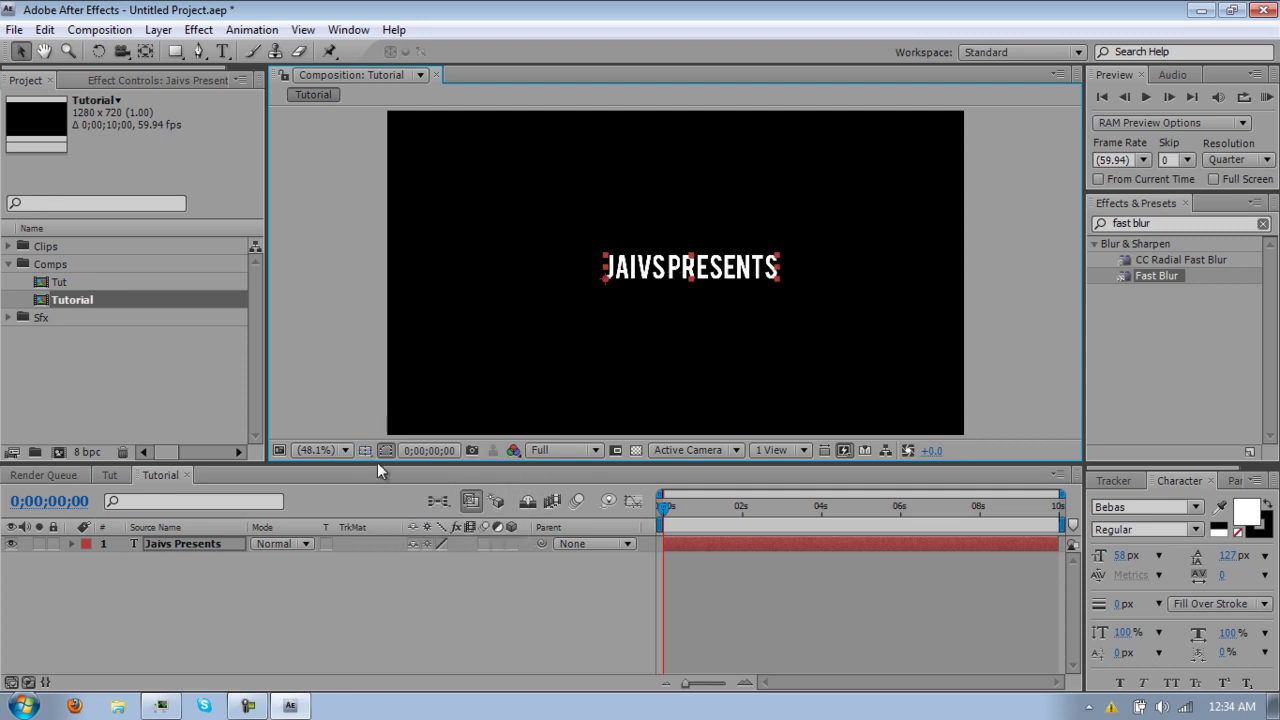
Add a camera layer using the 35mm lens preset
left_click(158, 29)
mouse_move(183, 51)
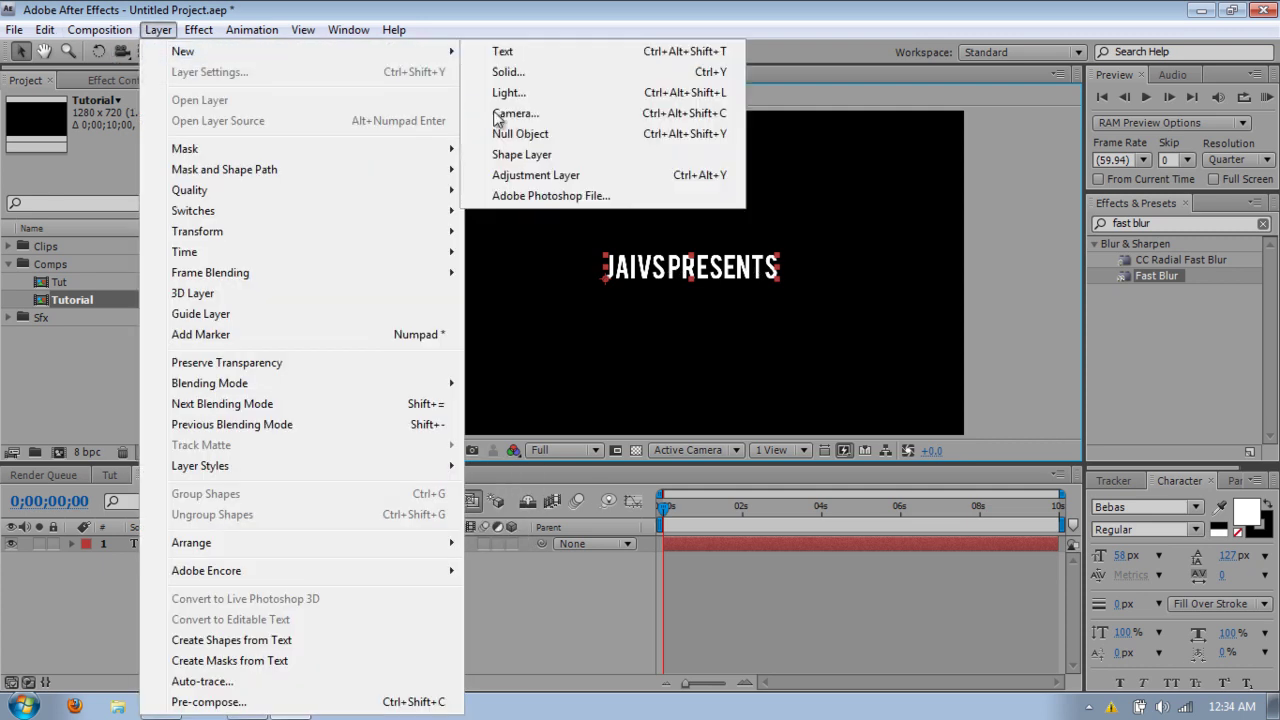
left_click(510, 111)
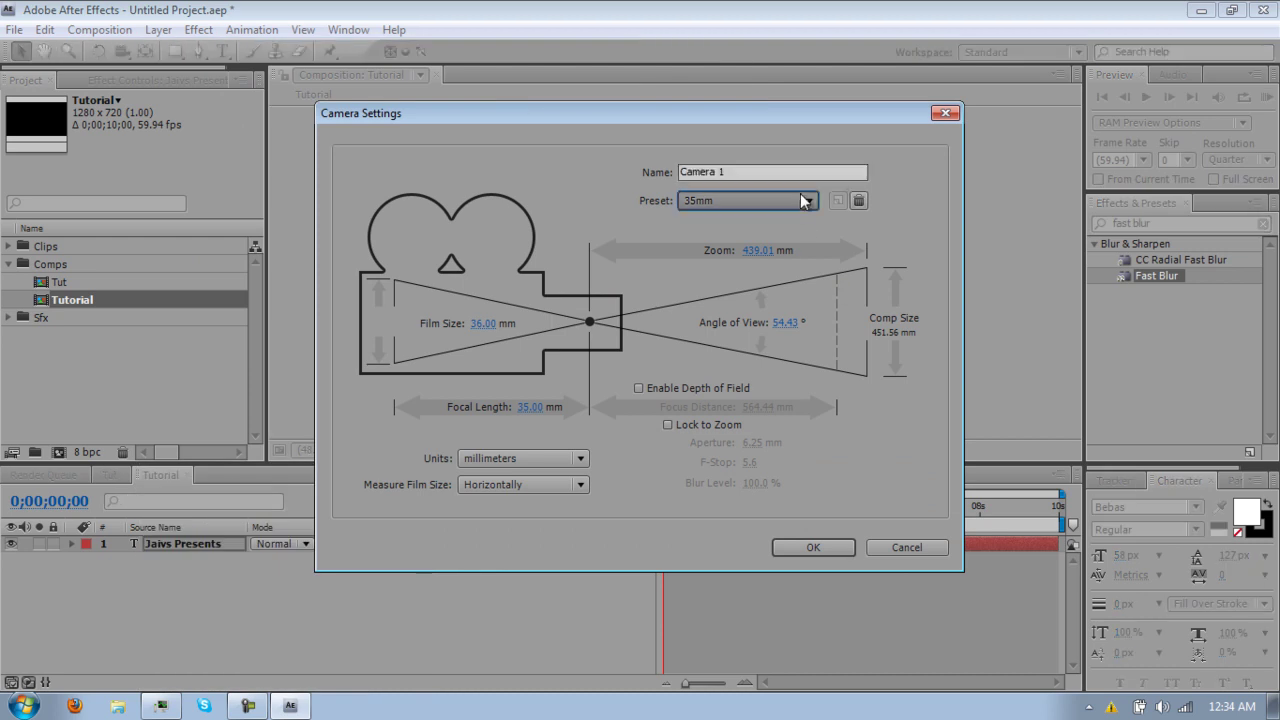
left_click(808, 200)
left_click(731, 337)
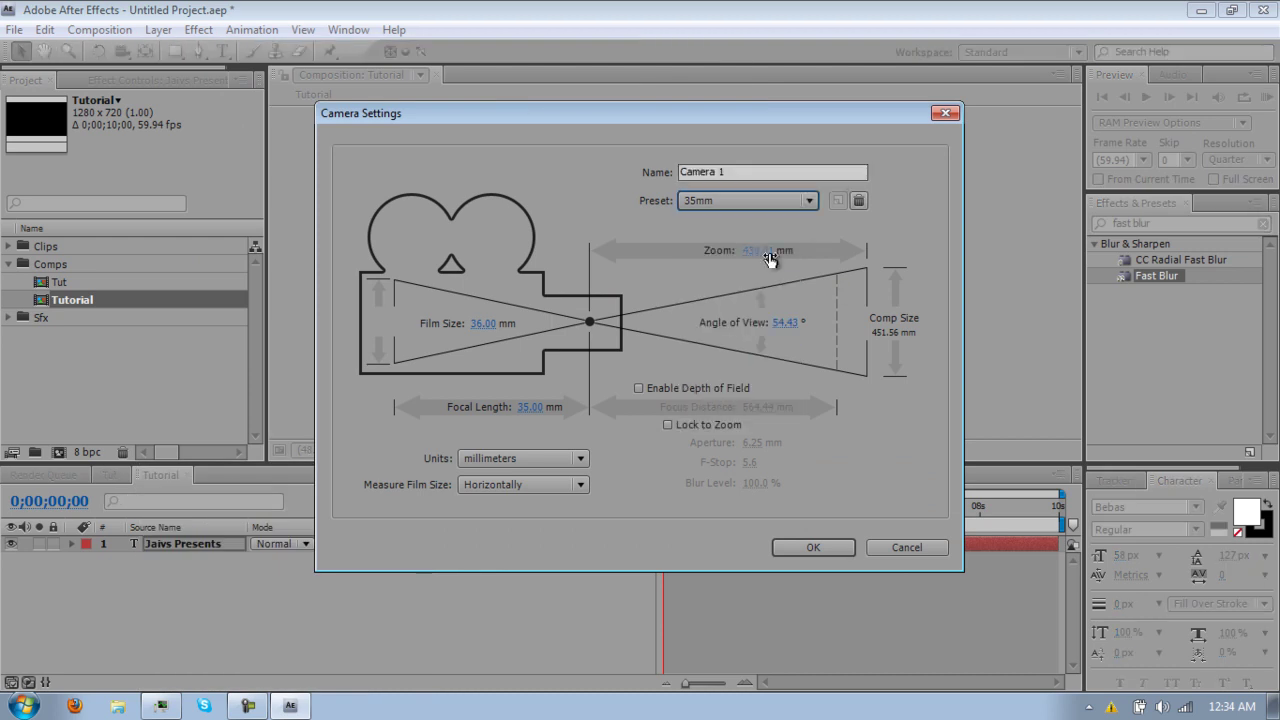
left_click(813, 547)
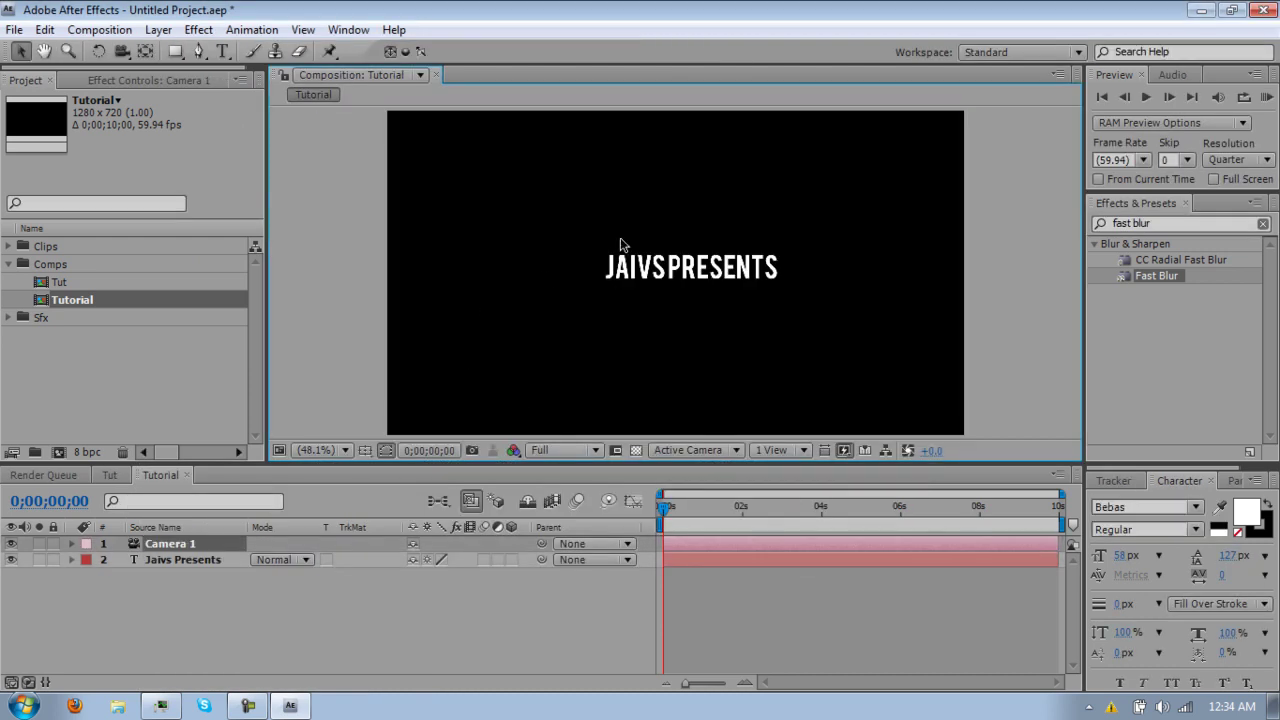
Switch the Jaivs Presents text layer to a 3D layer
left_click(183, 560)
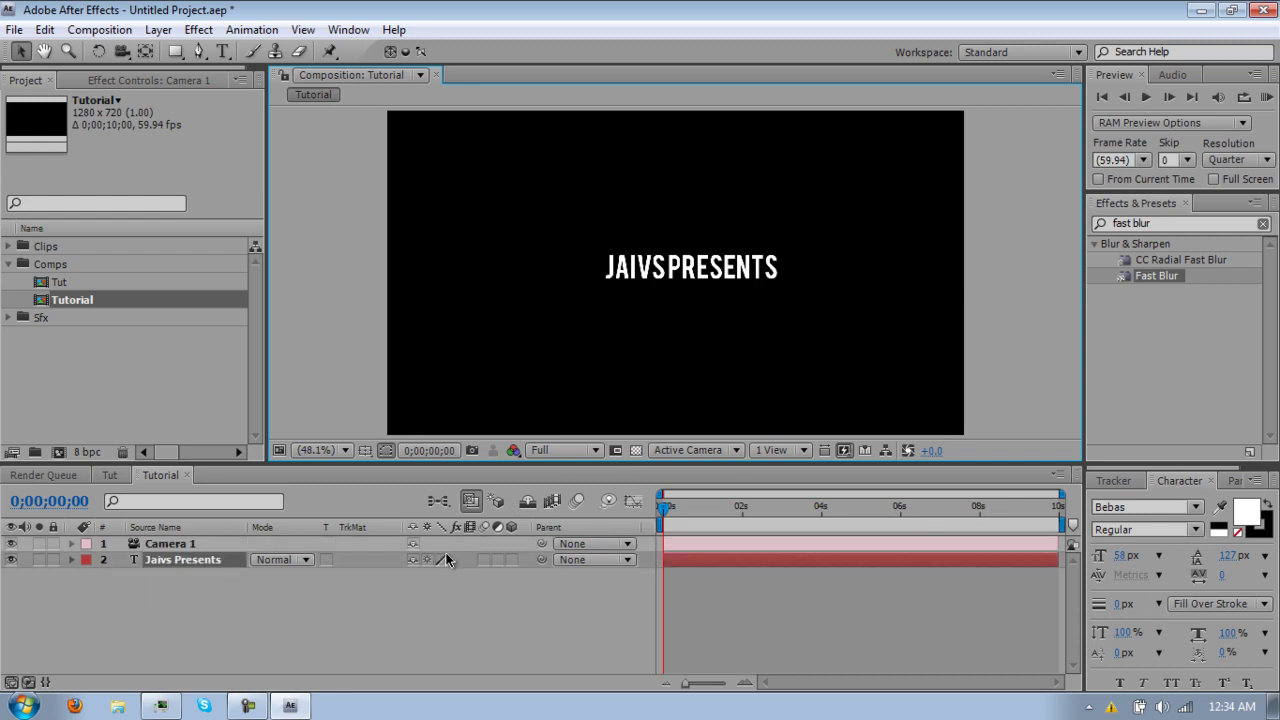
left_click(511, 559)
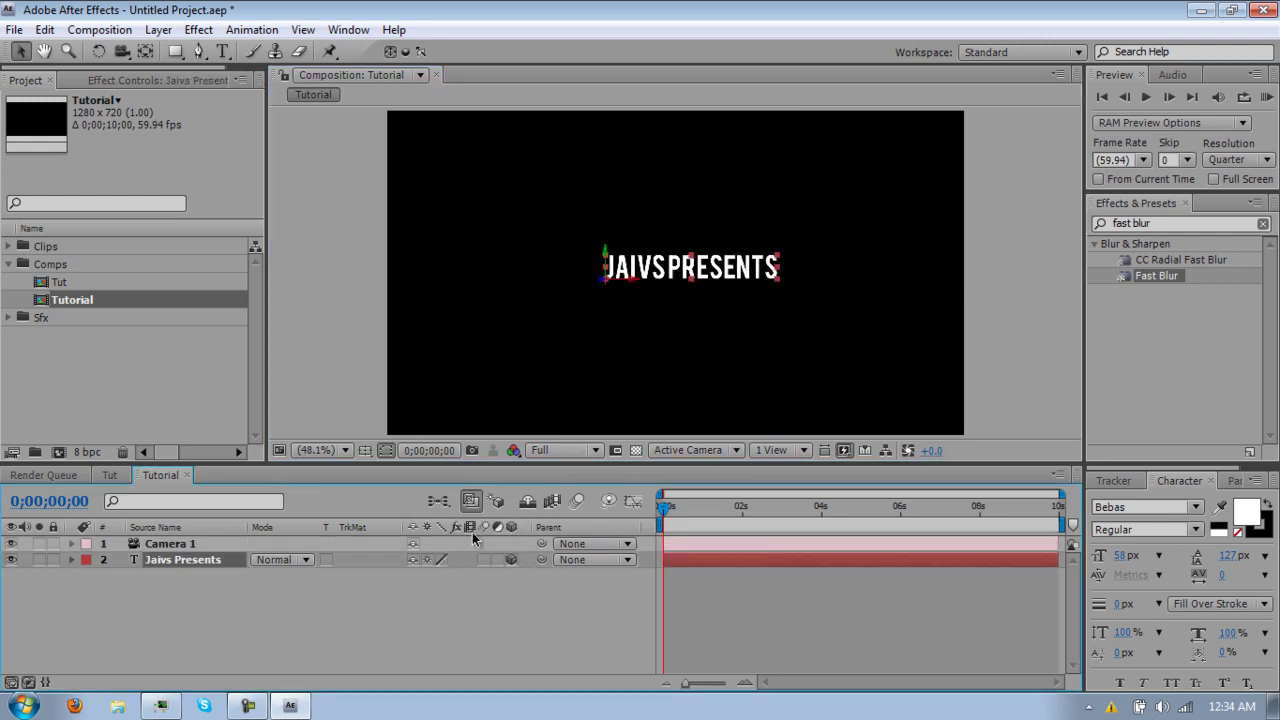
right_click(390, 533)
mouse_move(450, 594)
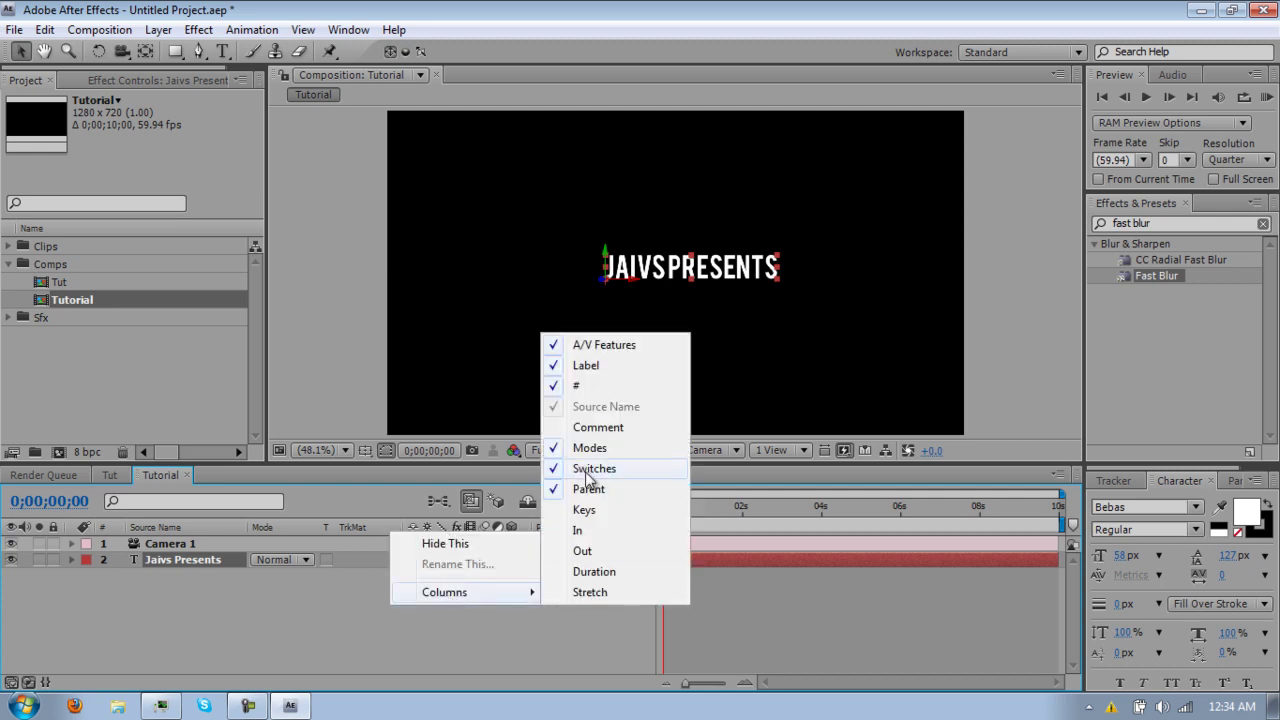
left_click(427, 633)
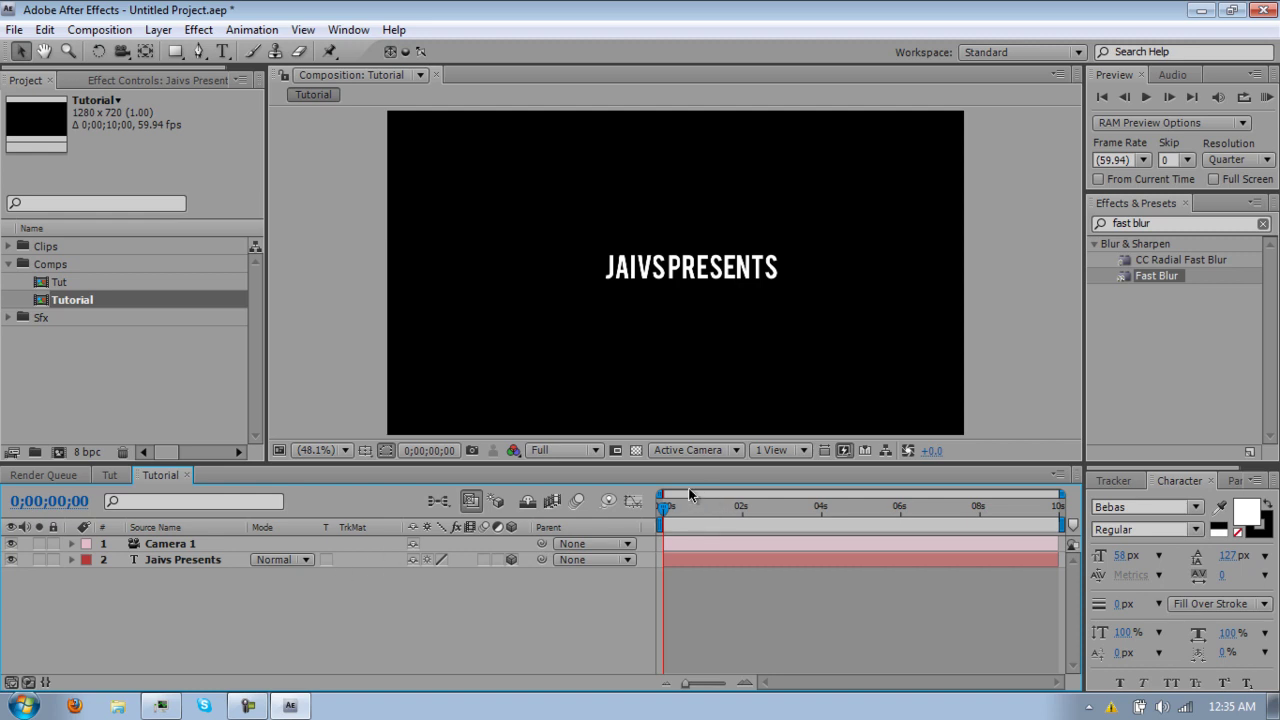
Set the Jaivs Presents layer's Position to 481.8, 372.5, -621.0
left_click(196, 563)
key("p")
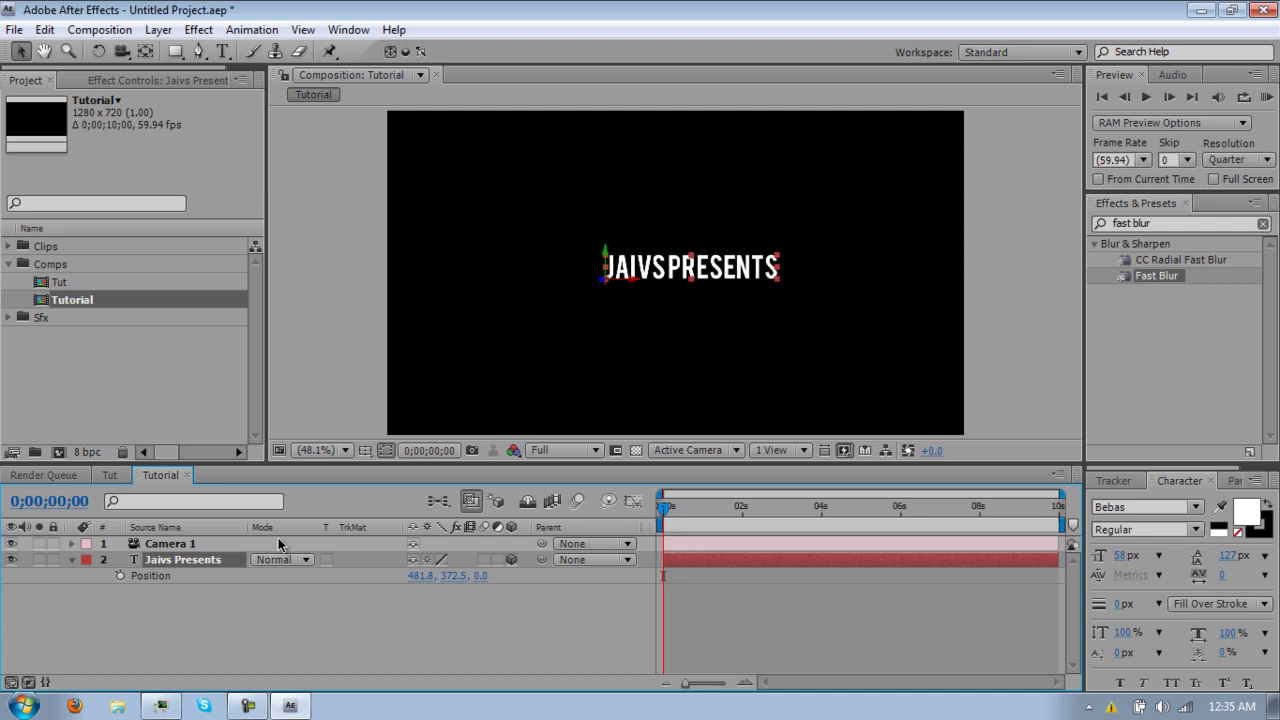
left_click_drag(481, 576, 210, 588)
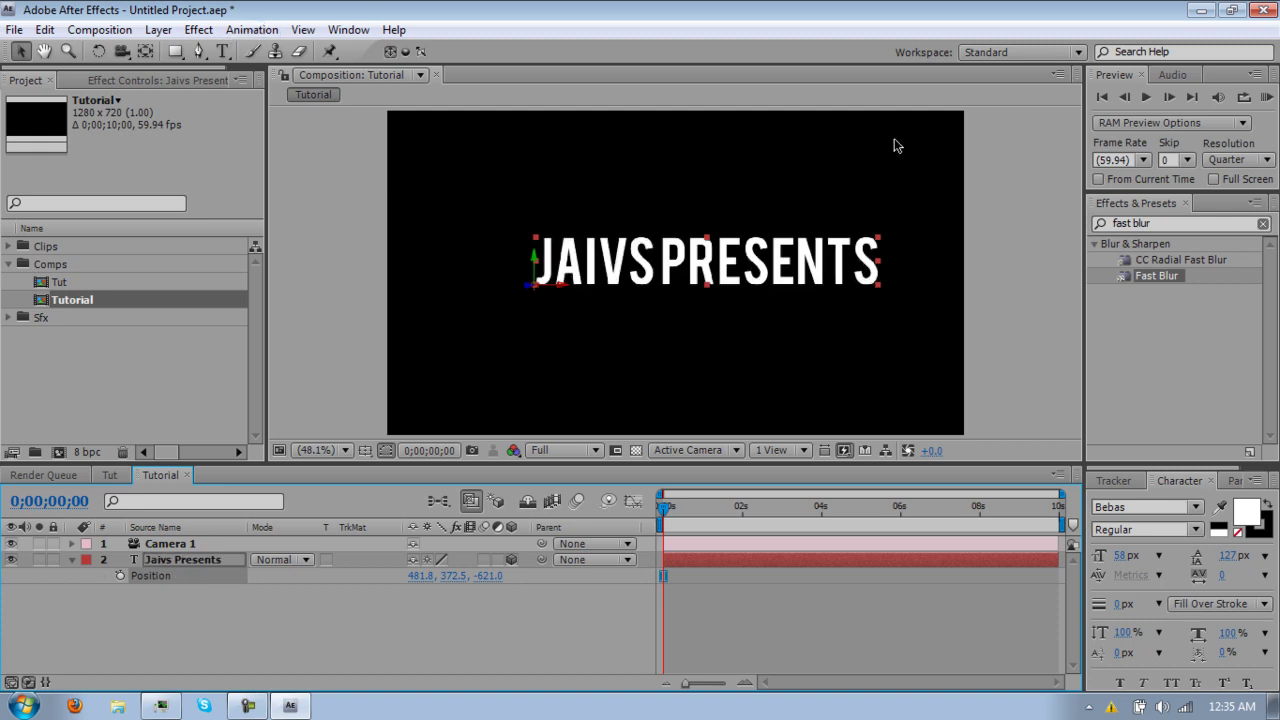
Apply the Ramp effect to the Jaivs Presents layer
left_click(1192, 221)
type("ramp")
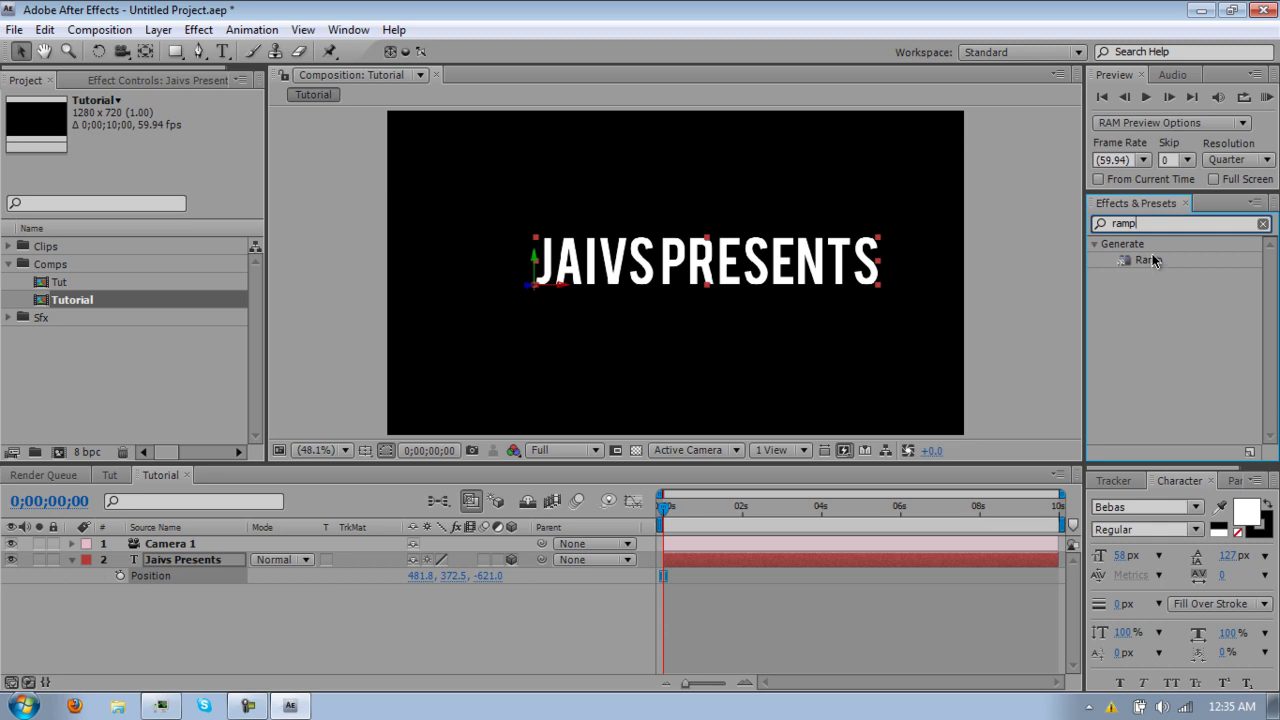
left_click_drag(1154, 260, 872, 562)
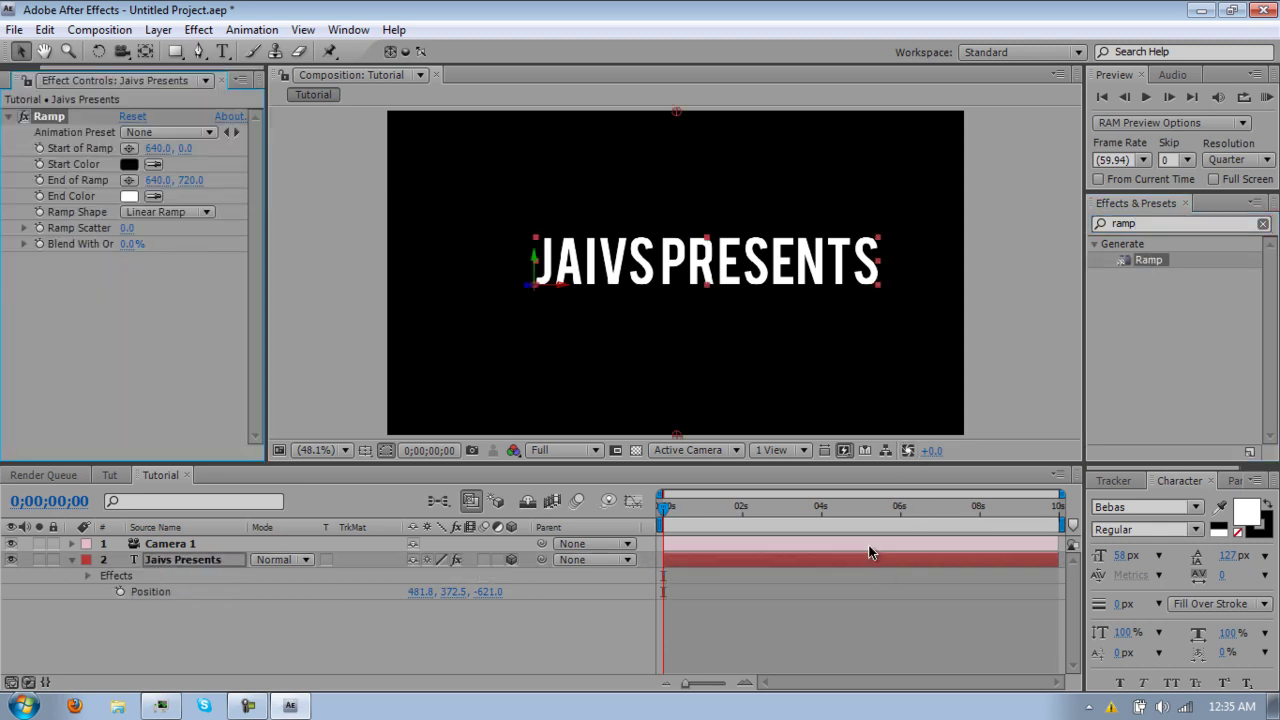
Set the ramp's start colour to grey ADADAD and end colour to black
left_click(128, 164)
left_click(785, 435)
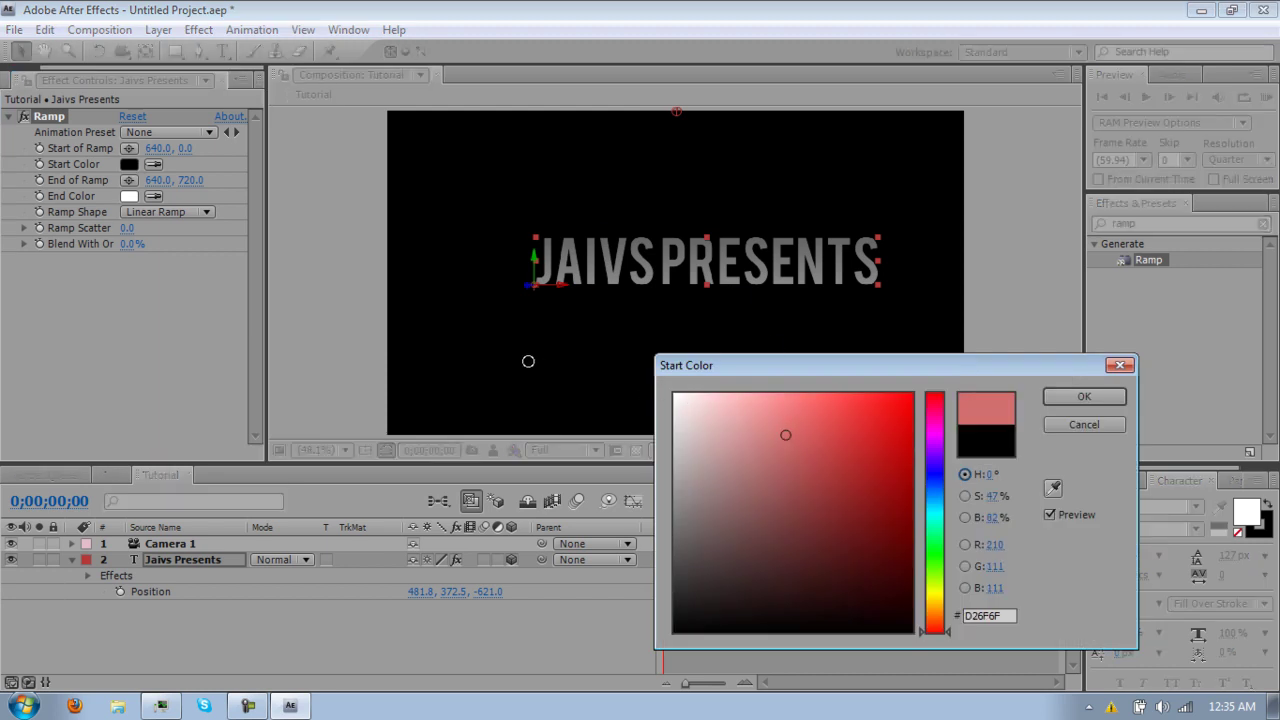
mouse_move(528, 361)
left_mouse_down()
mouse_move(598, 359)
mouse_move(671, 465)
mouse_move(638, 470)
left_mouse_up()
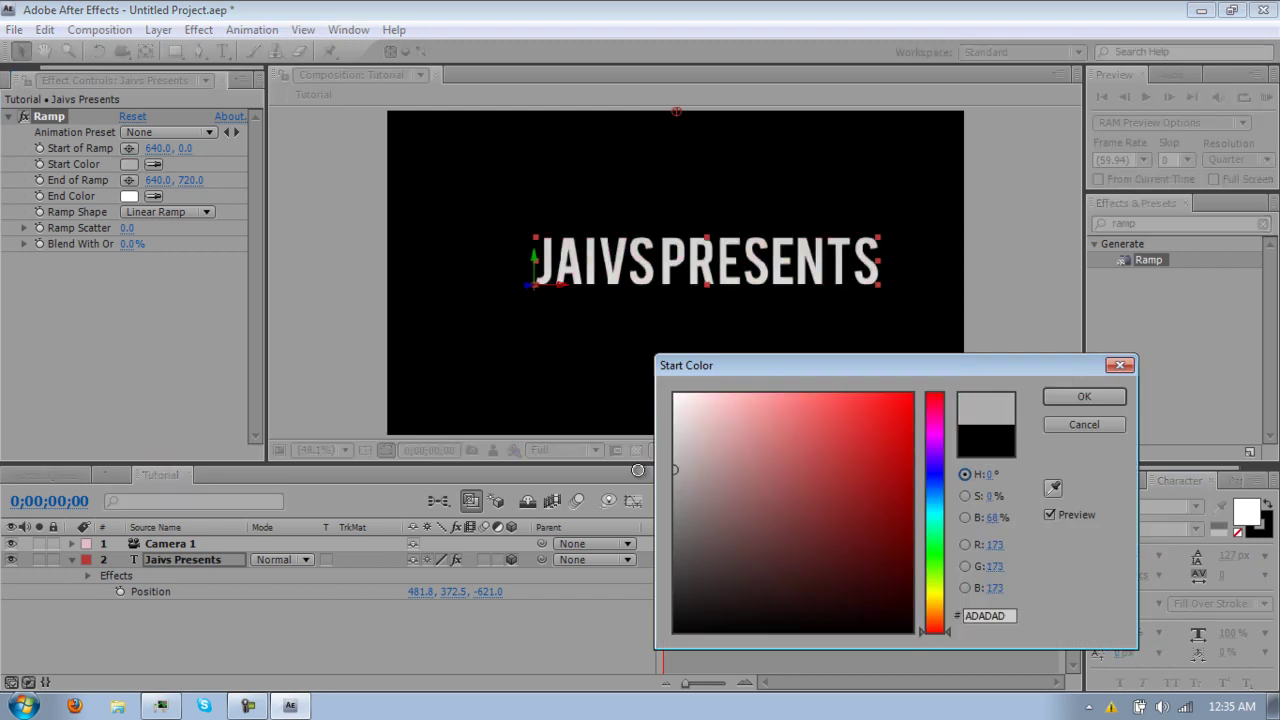
left_click(1082, 397)
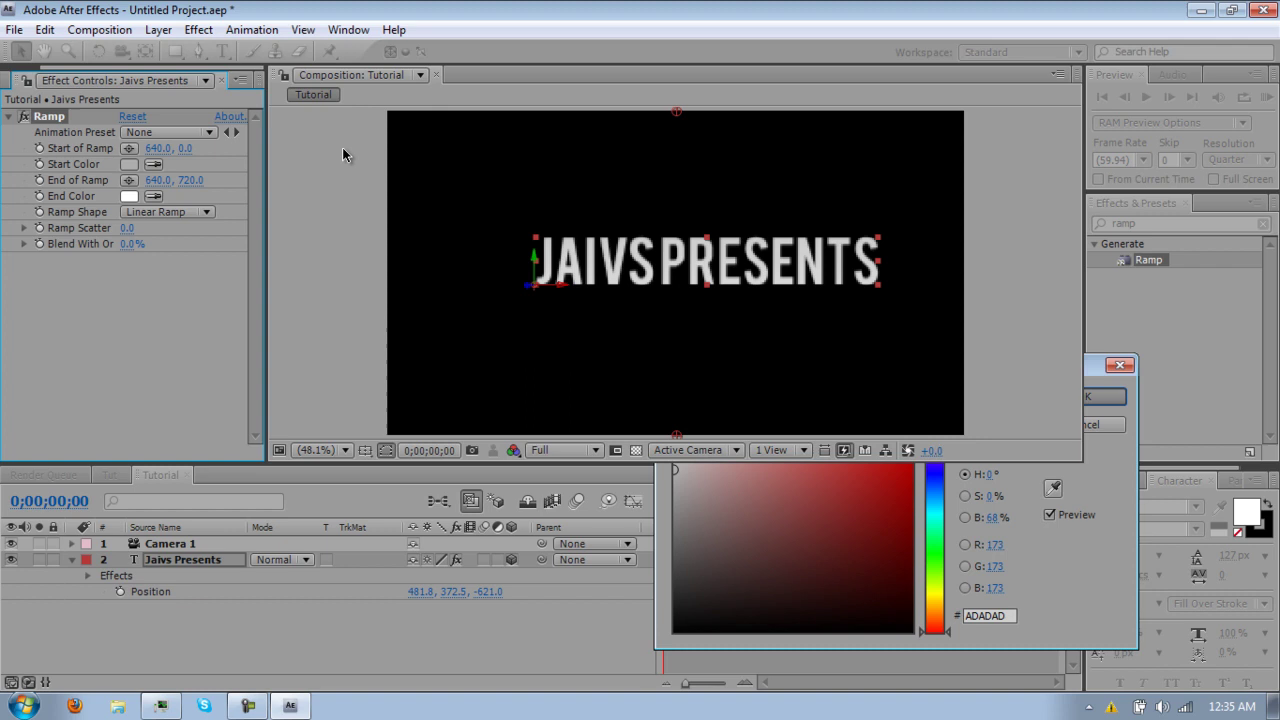
left_click(128, 196)
left_click_drag(694, 566, 674, 631)
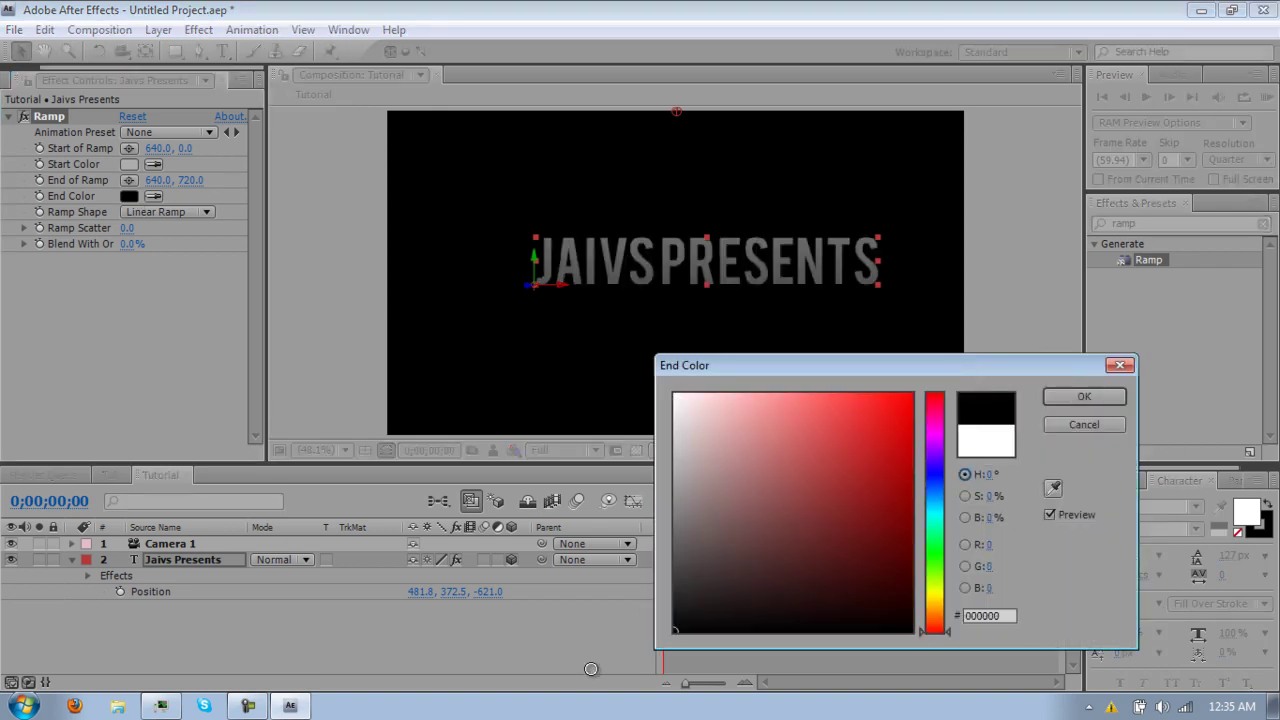
left_click(1064, 397)
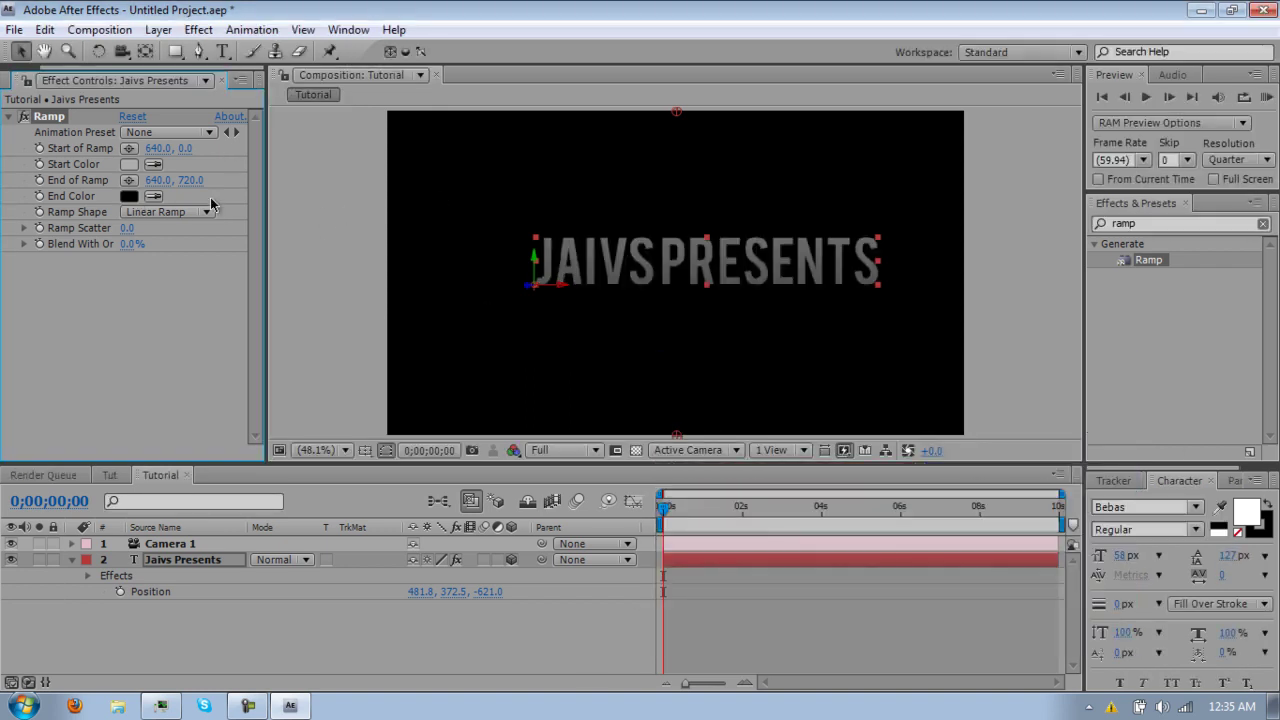
Set the ramp's Blend With Original to 3% and its shape to Radial Ramp
left_click(127, 244)
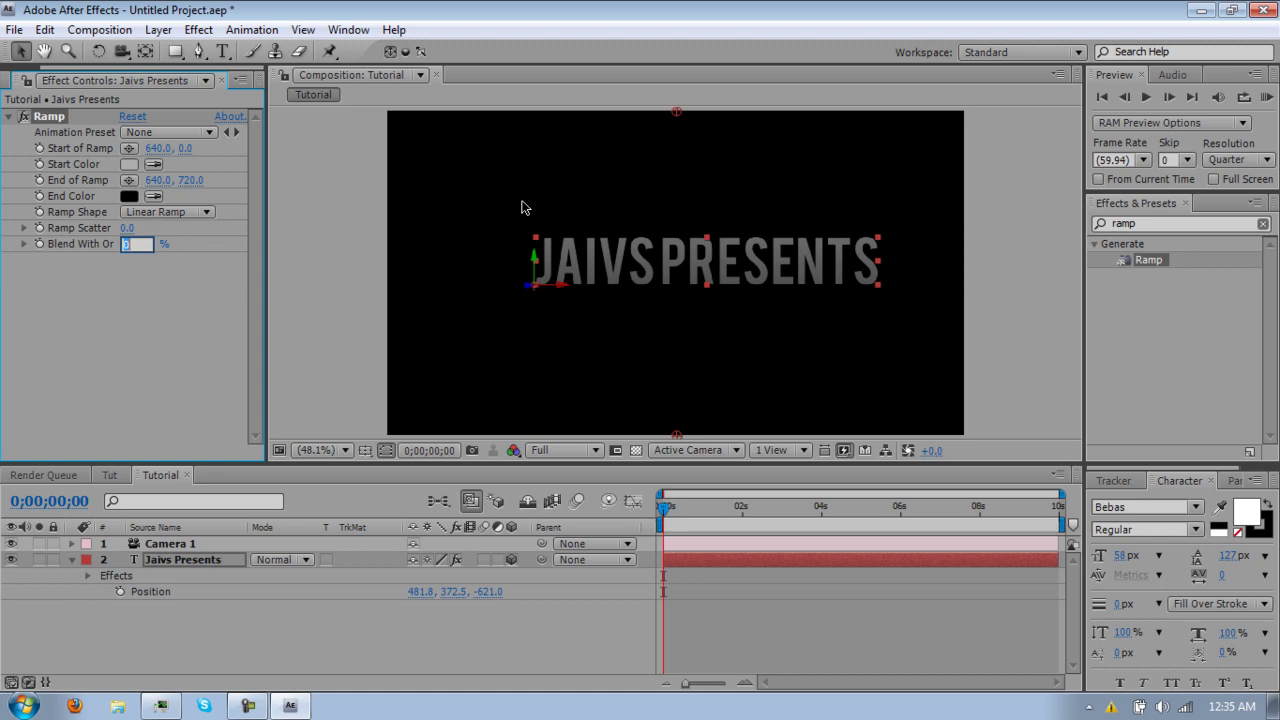
left_click(173, 262)
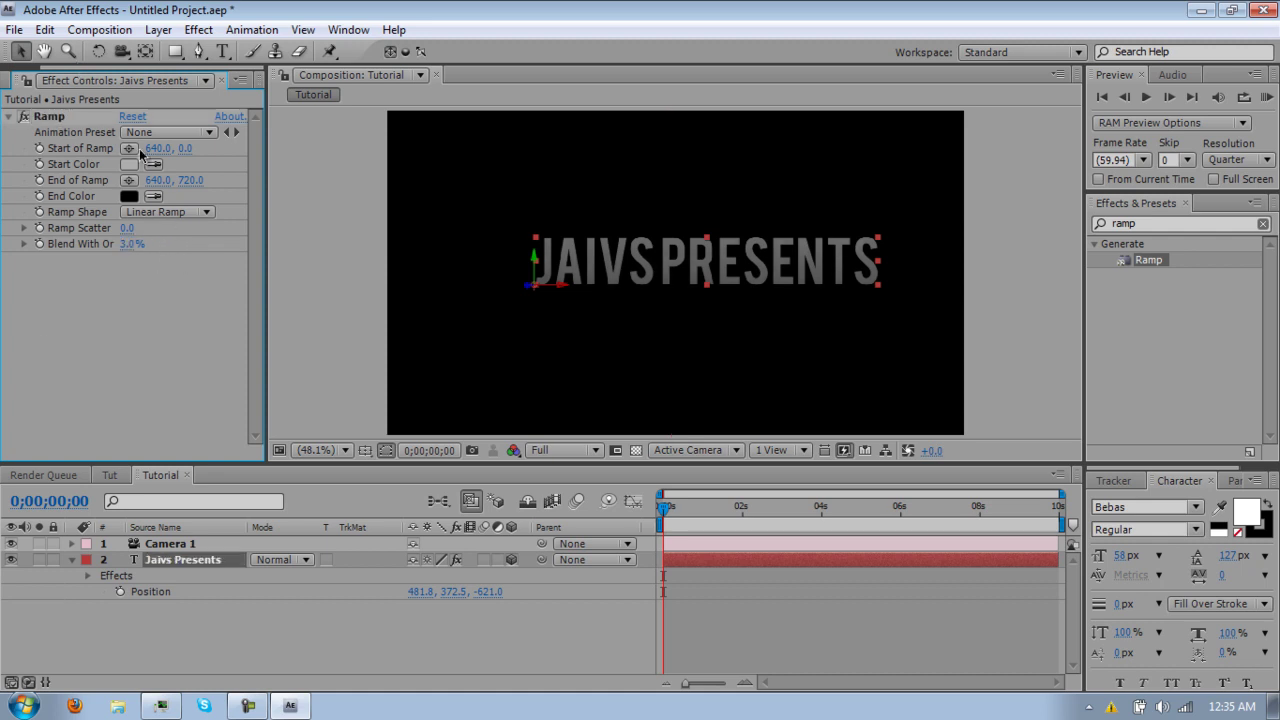
left_click(162, 213)
left_click(176, 239)
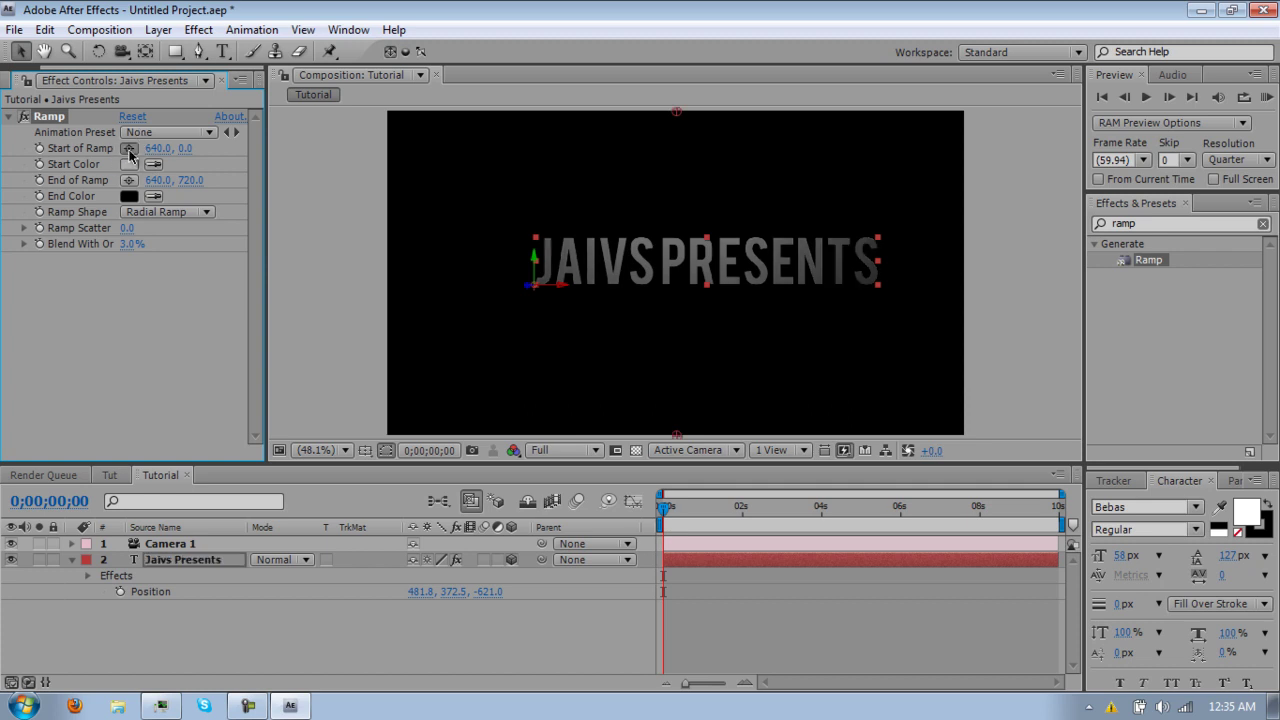
Place the ramp start point above the text and the end point at 720.0, 584.7
left_click(128, 148)
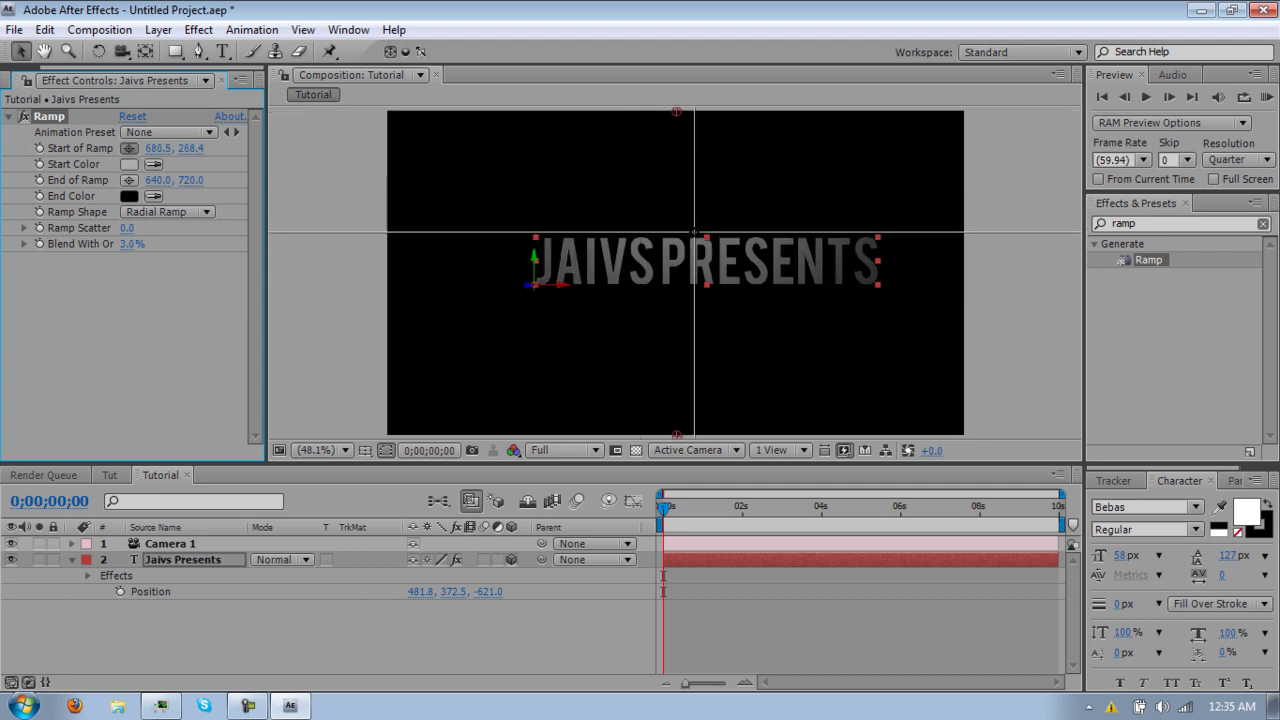
left_click(694, 232)
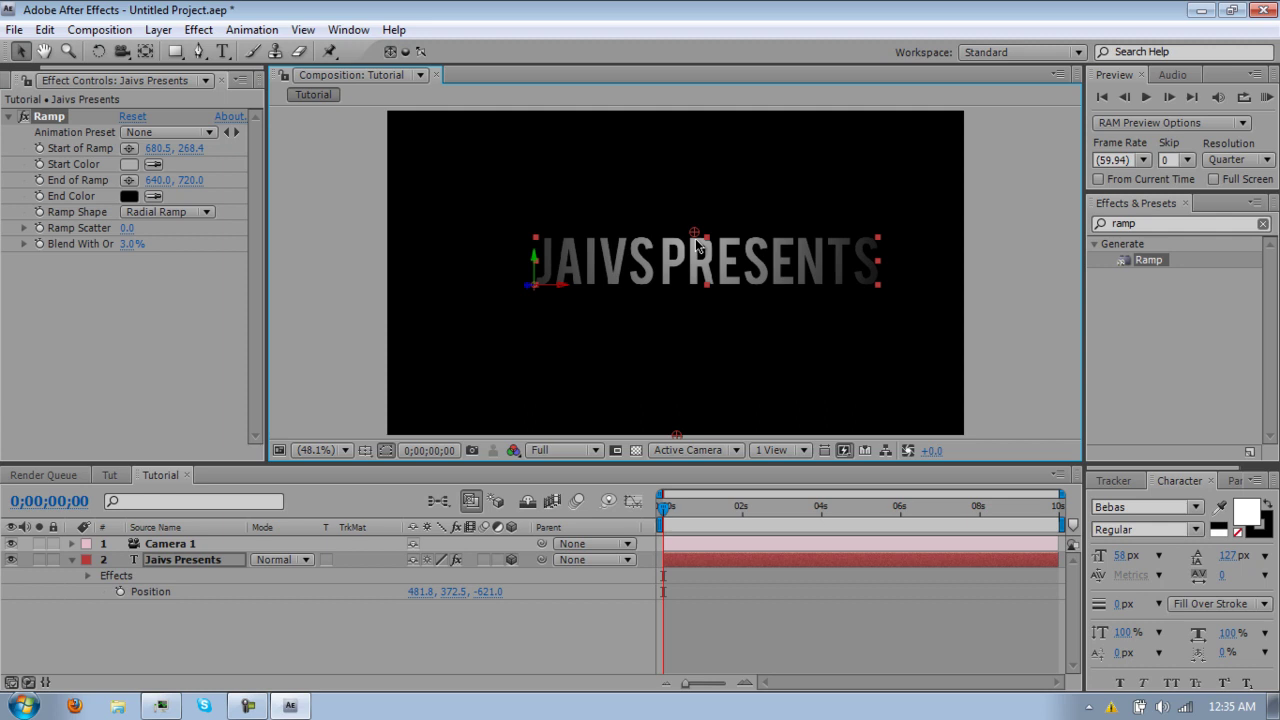
left_click(40, 196)
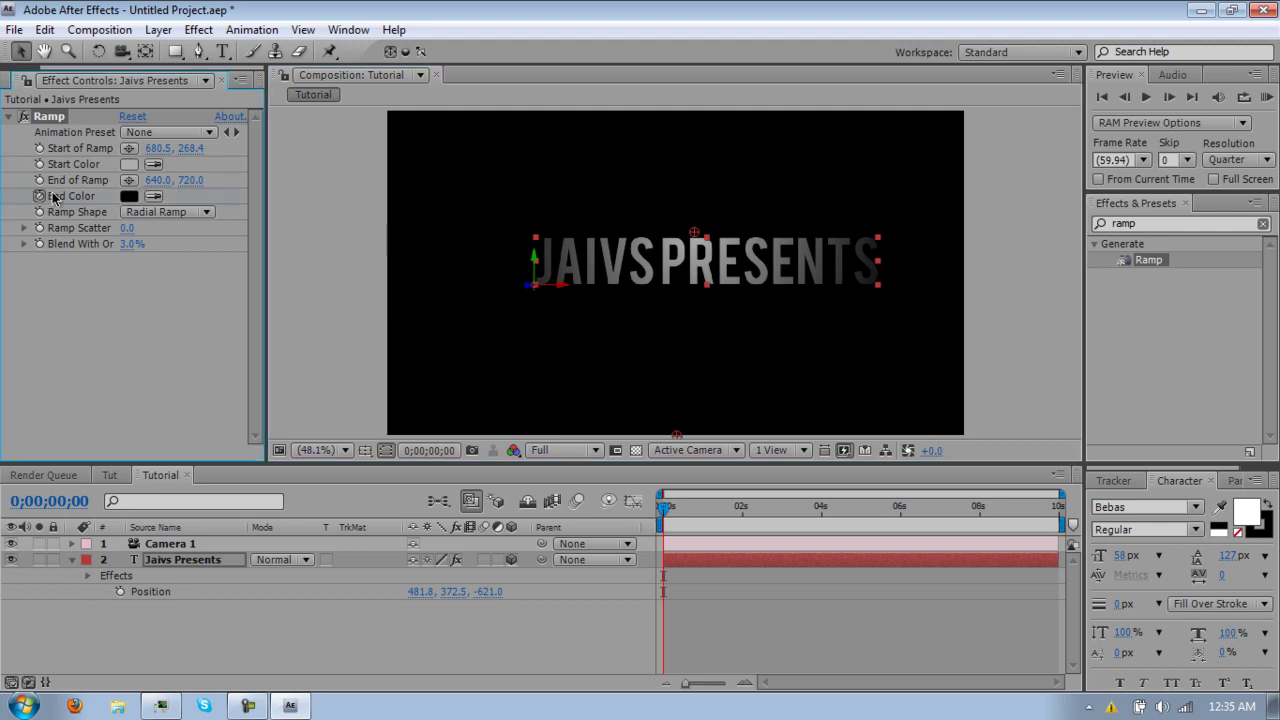
left_click(153, 196)
left_click(127, 181)
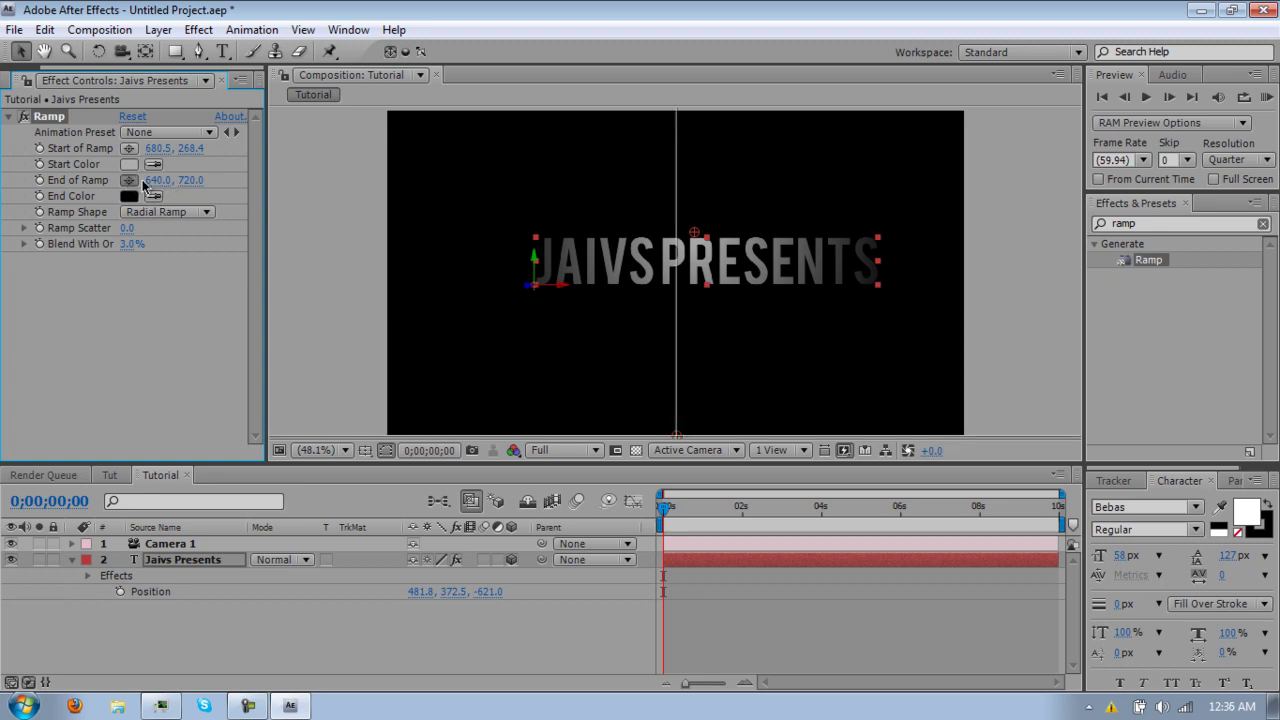
left_click(690, 329)
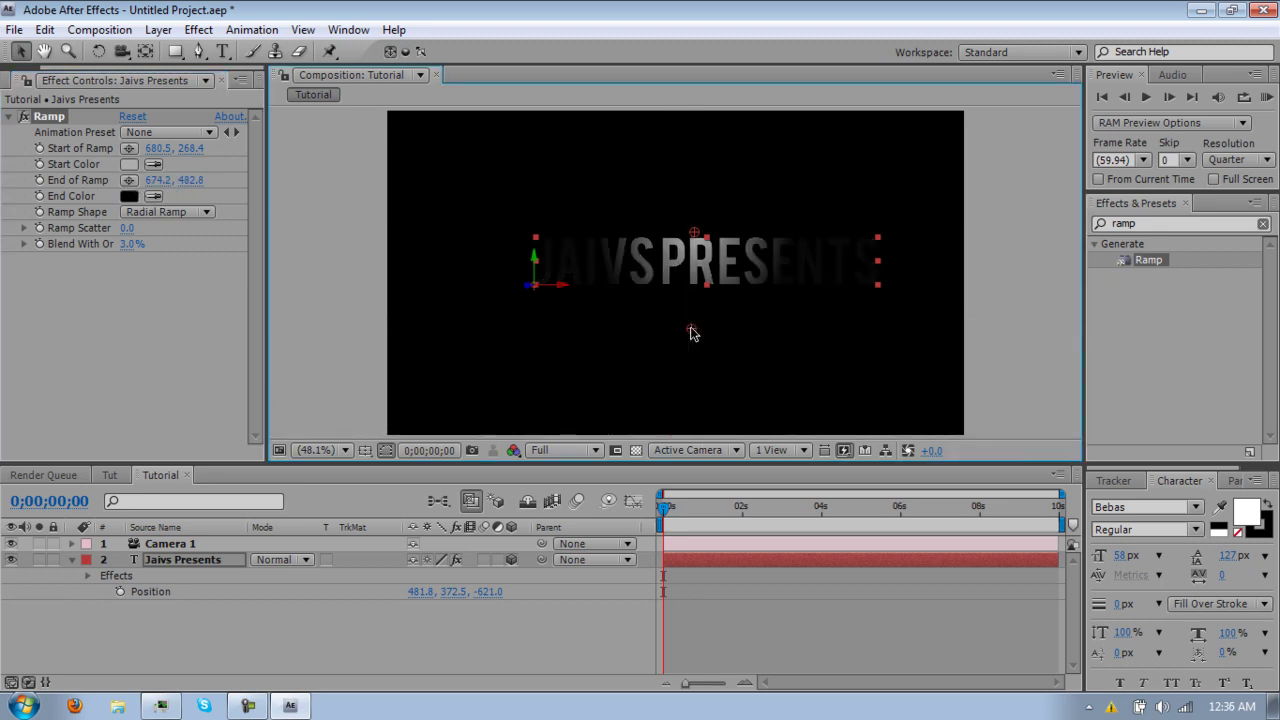
left_click_drag(700, 348, 714, 378)
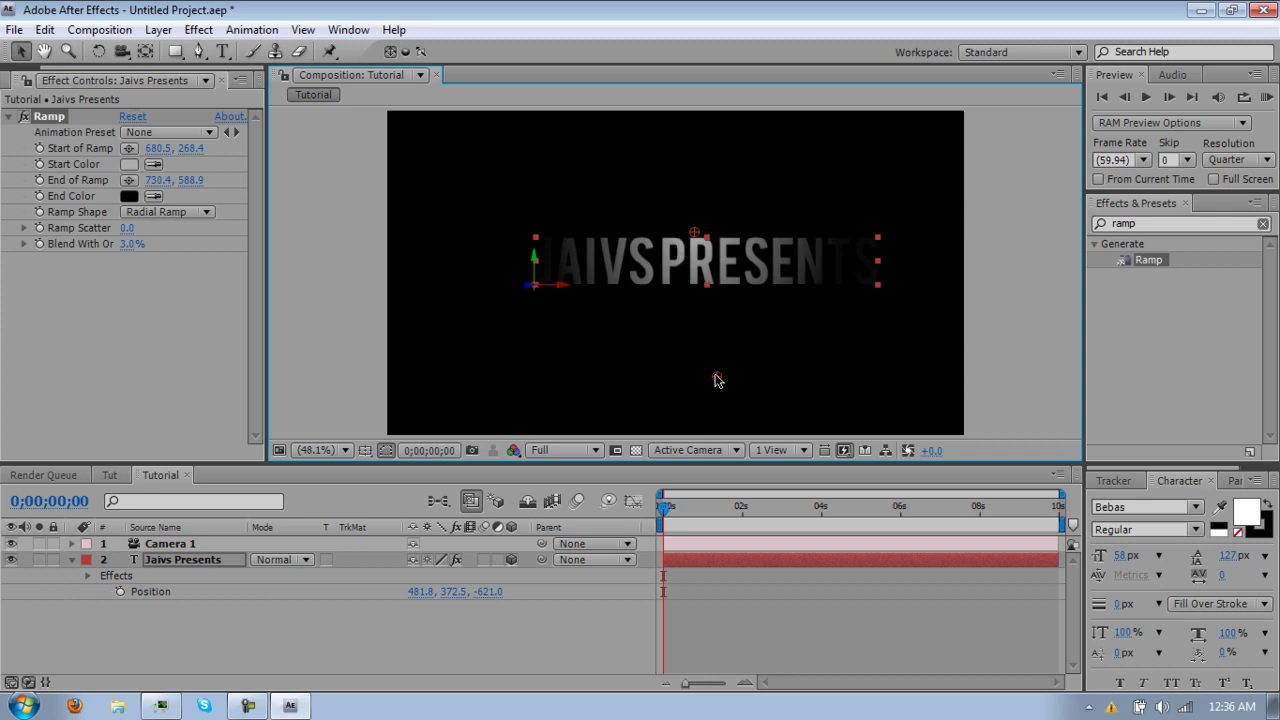
left_click(715, 361)
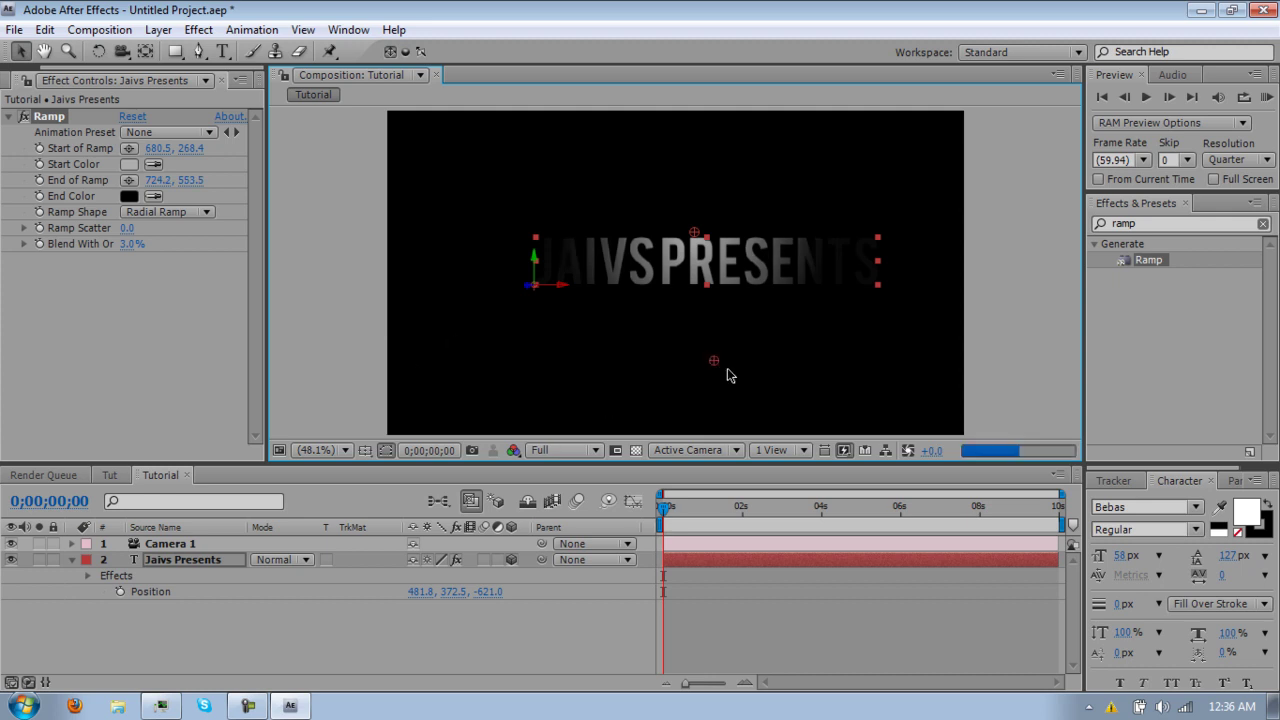
left_click_drag(716, 363, 713, 376)
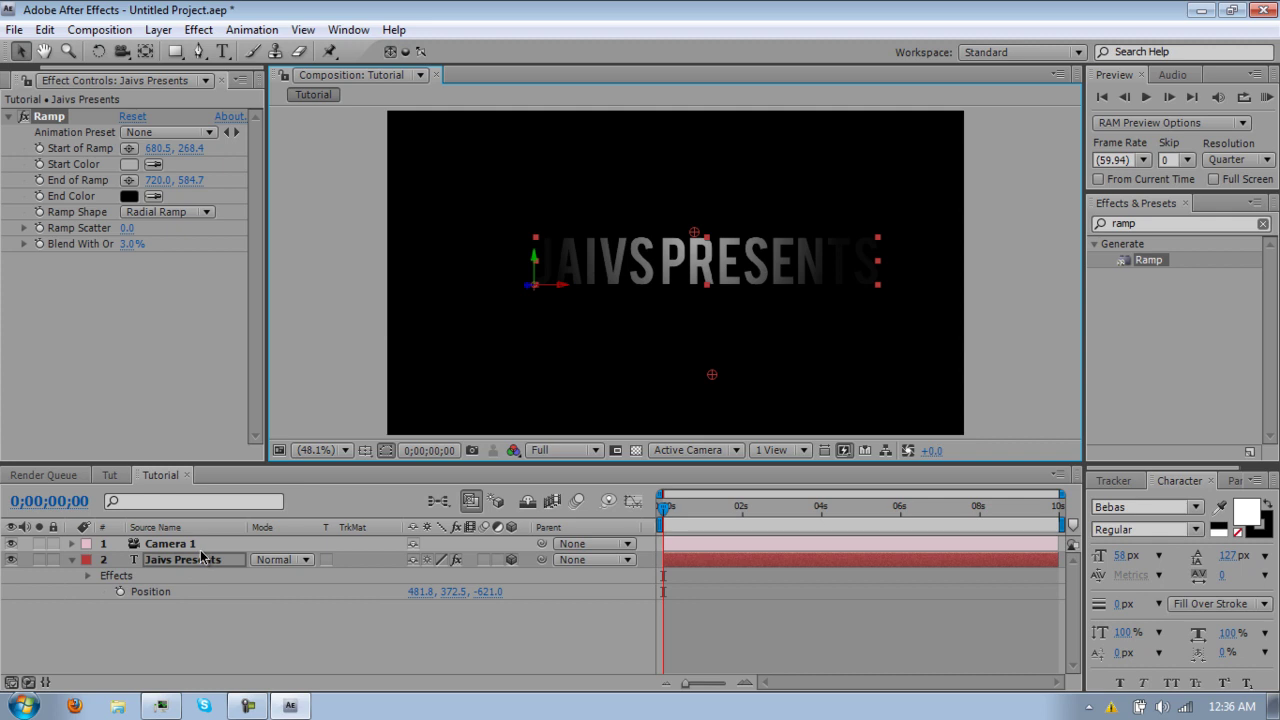
Keyframe the title's Position at 0s with Z depth -1241.0
key("shift+t")
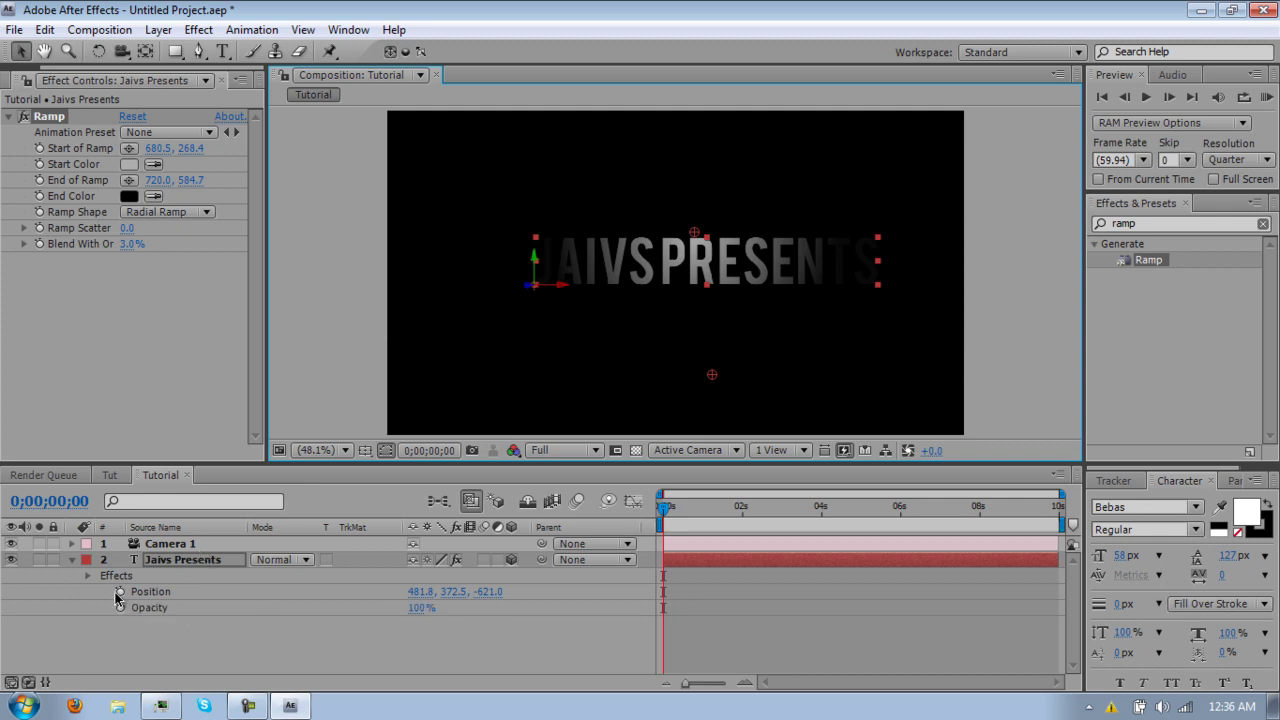
left_click(120, 592)
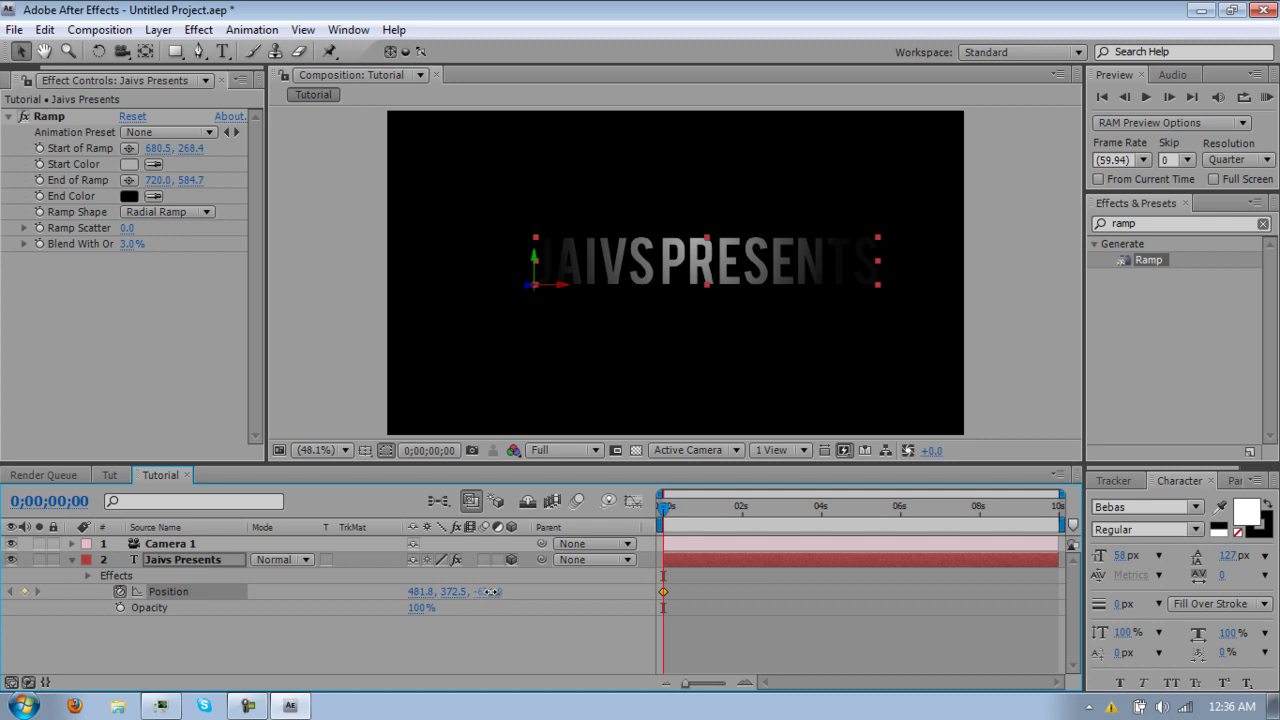
left_click_drag(483, 592, 426, 585)
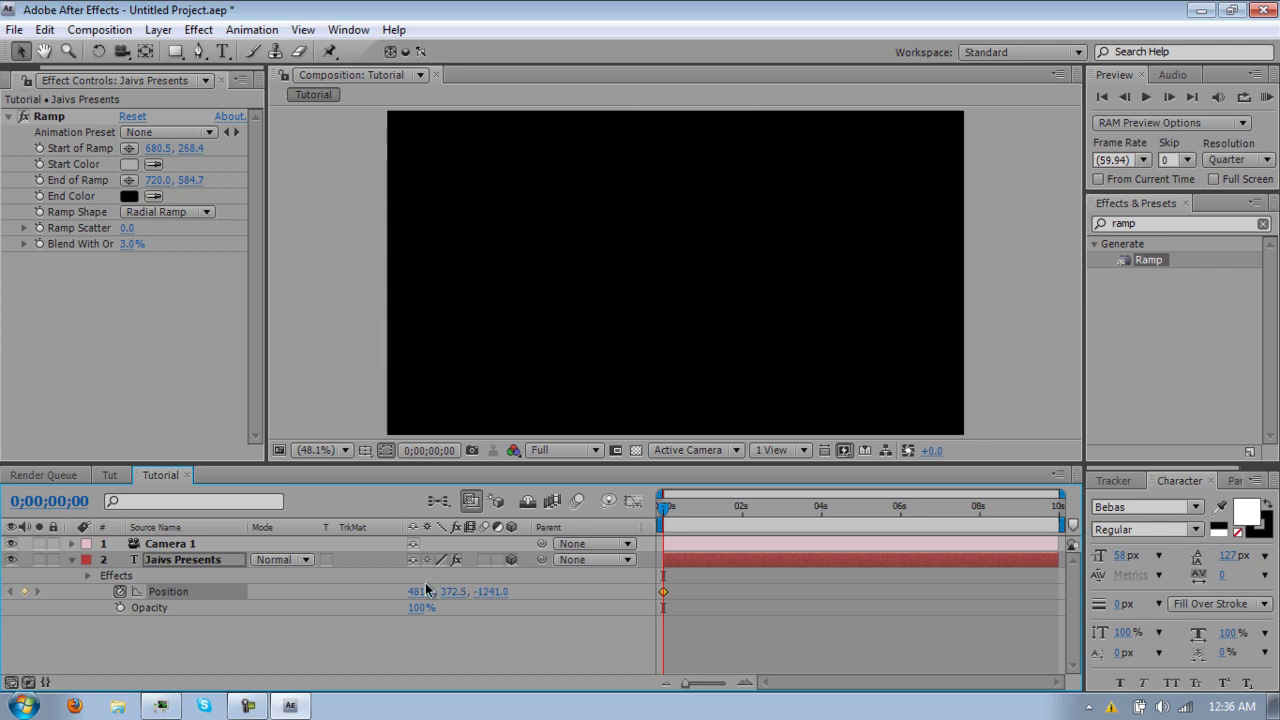
right_click(426, 590)
left_click(238, 660)
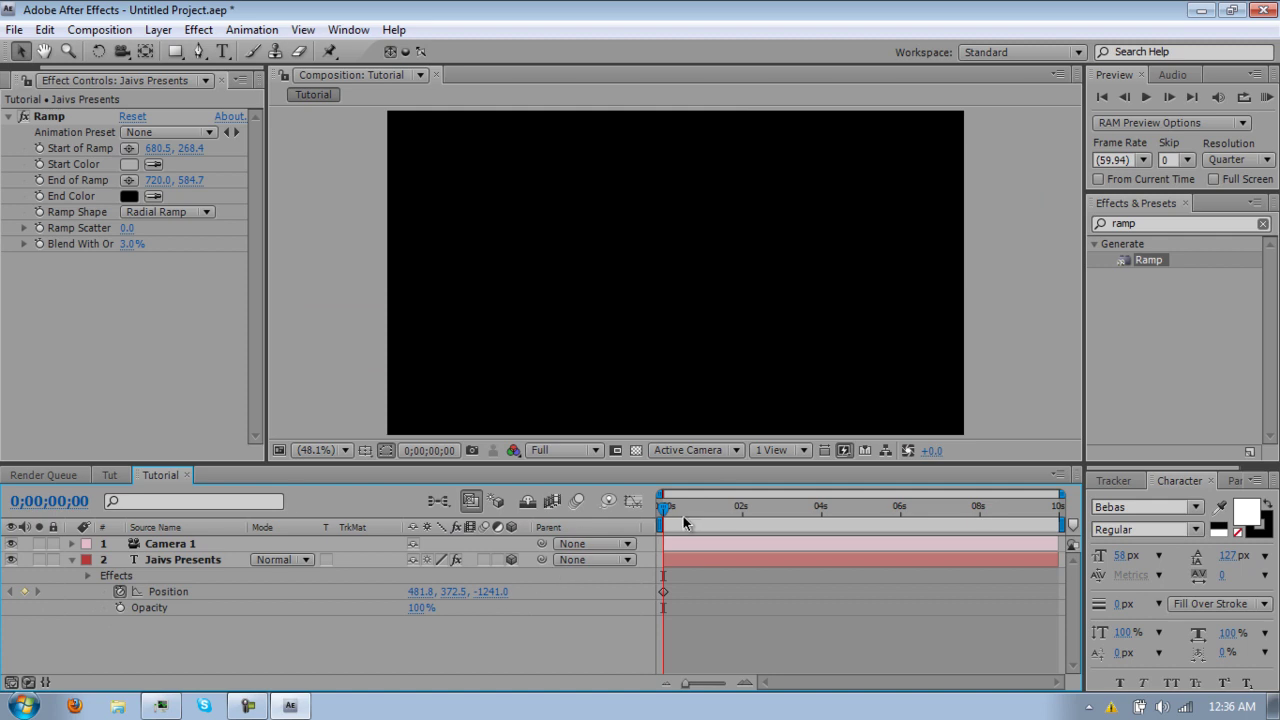
At 1 second, set the title's Z position to 619.0
left_click(58, 502)
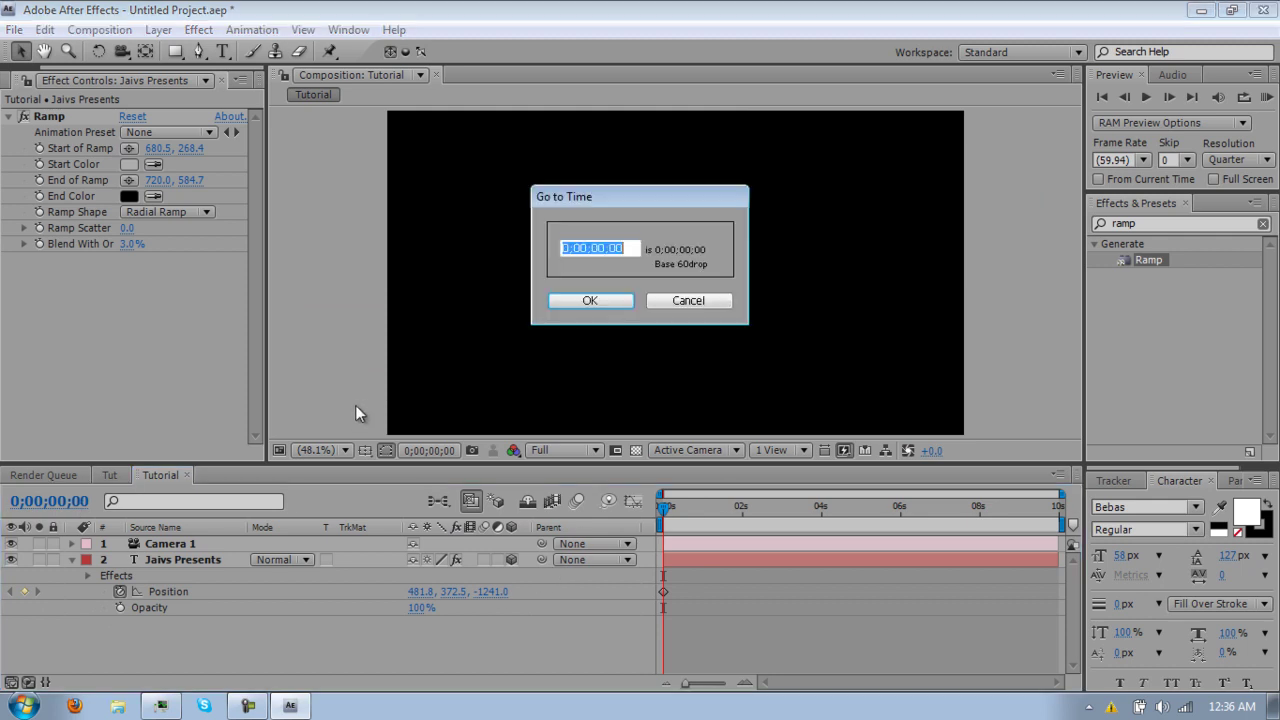
left_click(610, 248)
key("BackSpace")
key("BackSpace")
type("01")
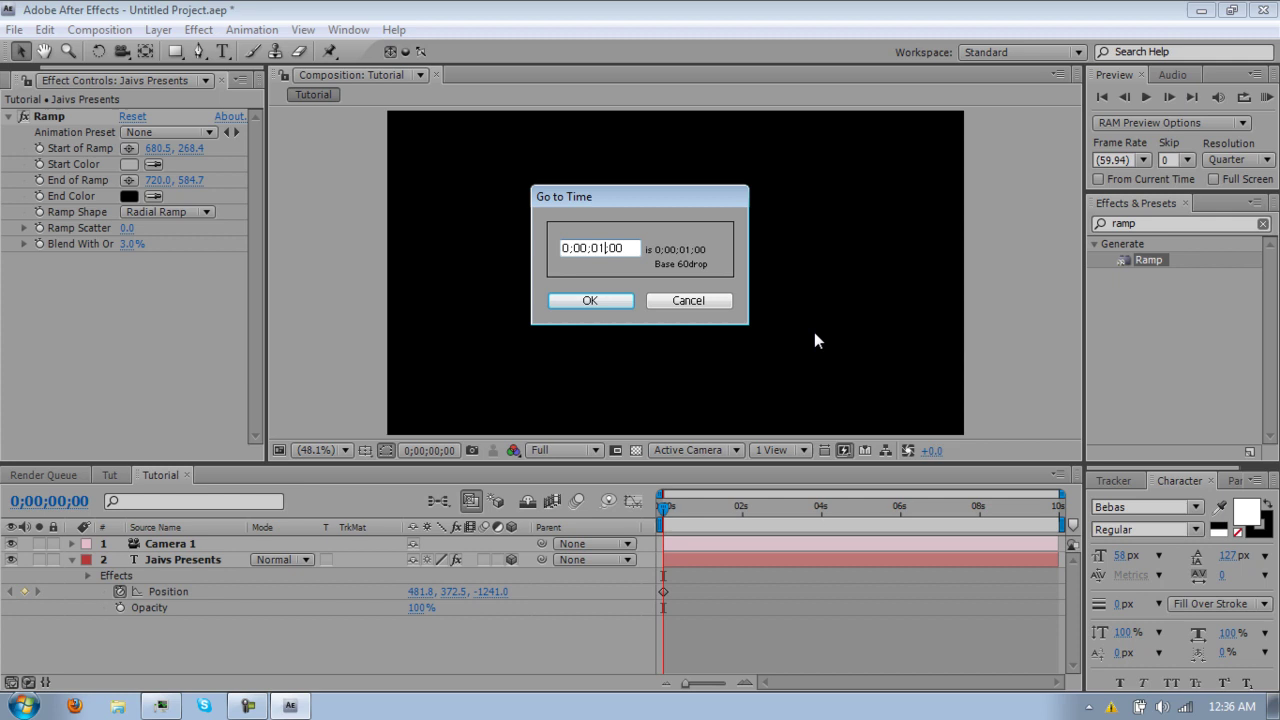
key("Return")
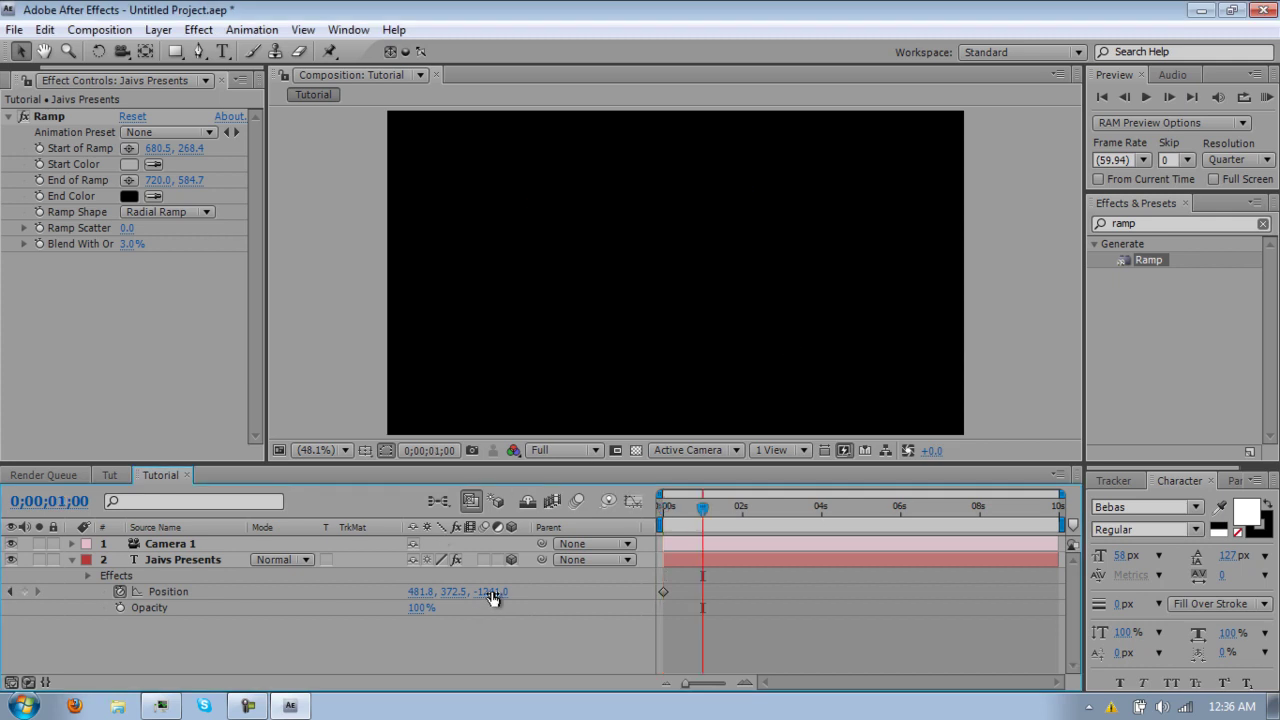
left_click_drag(484, 591, 661, 593)
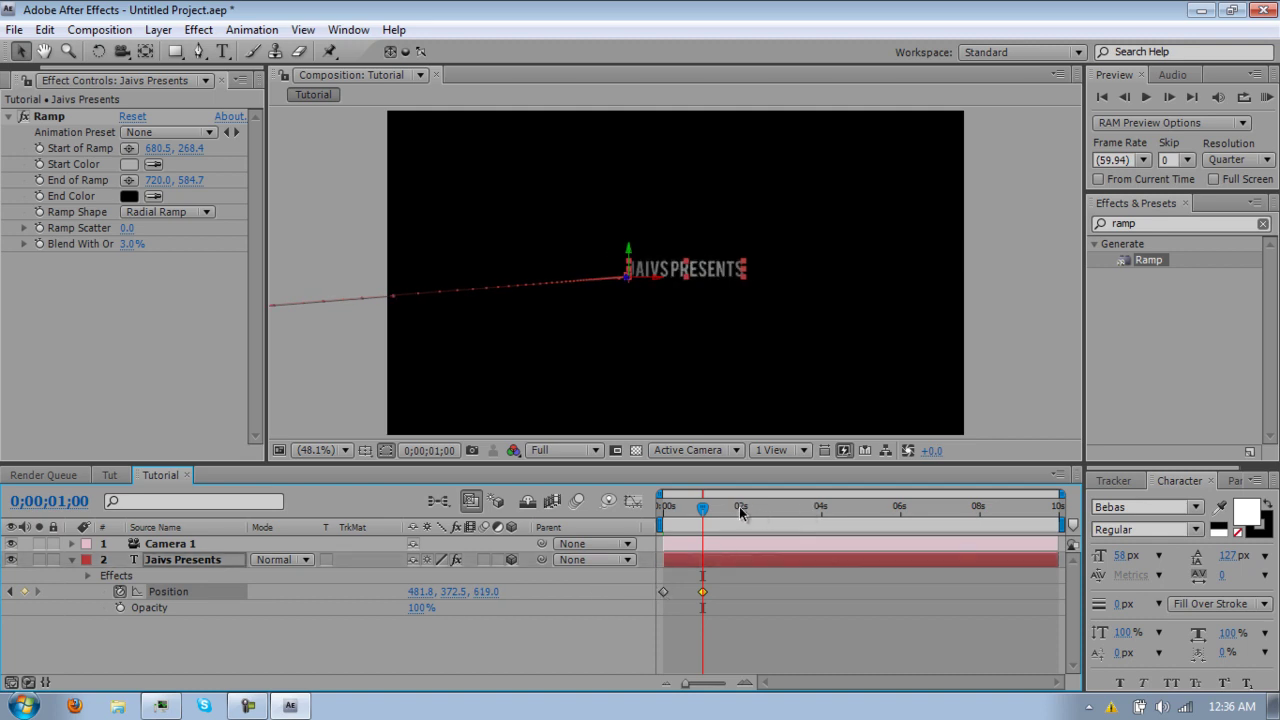
Add Z keyframes of 988.0 at 2s and 3568.0 at 0;00;02;45
left_click(742, 508)
left_click(1136, 108)
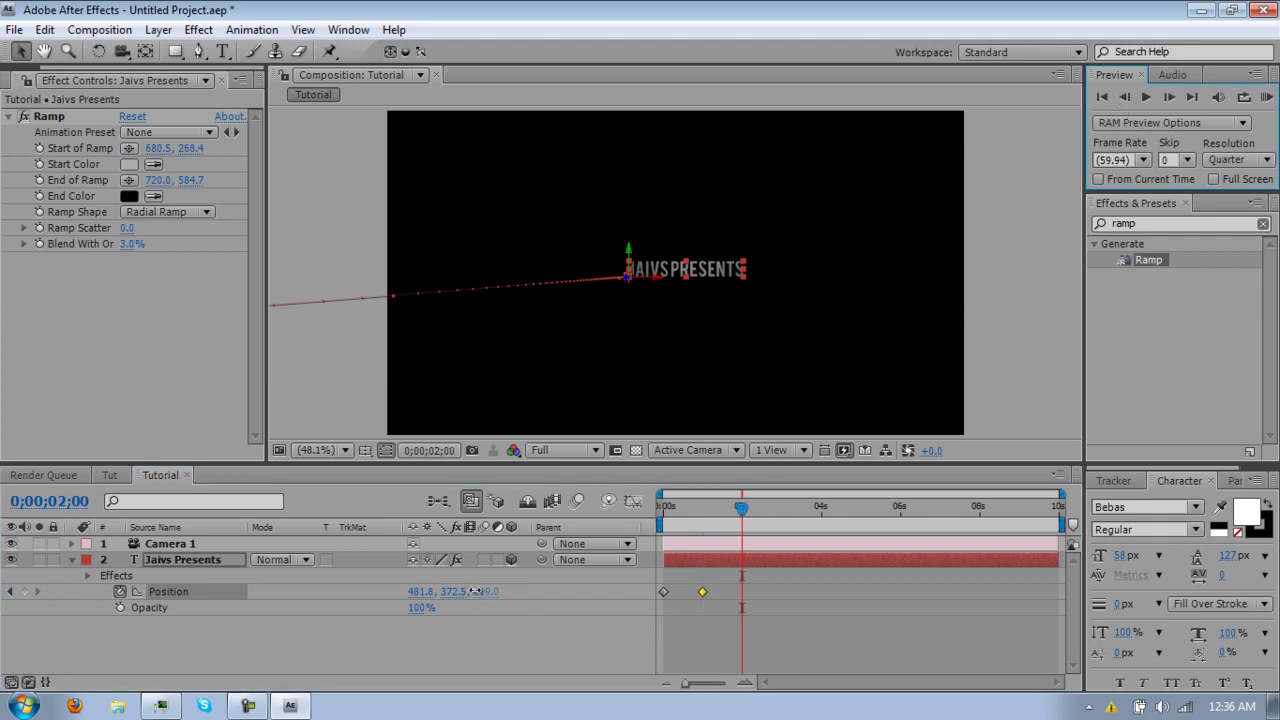
left_click_drag(476, 591, 812, 588)
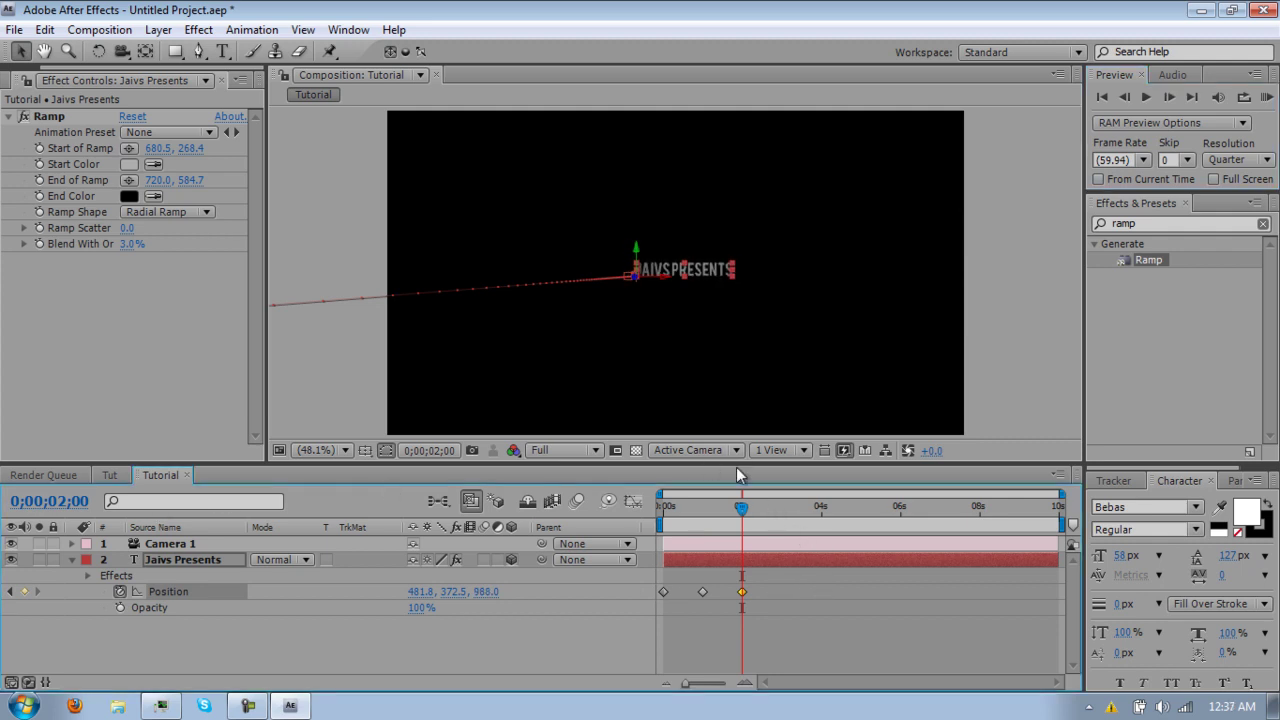
left_click_drag(761, 504, 771, 509)
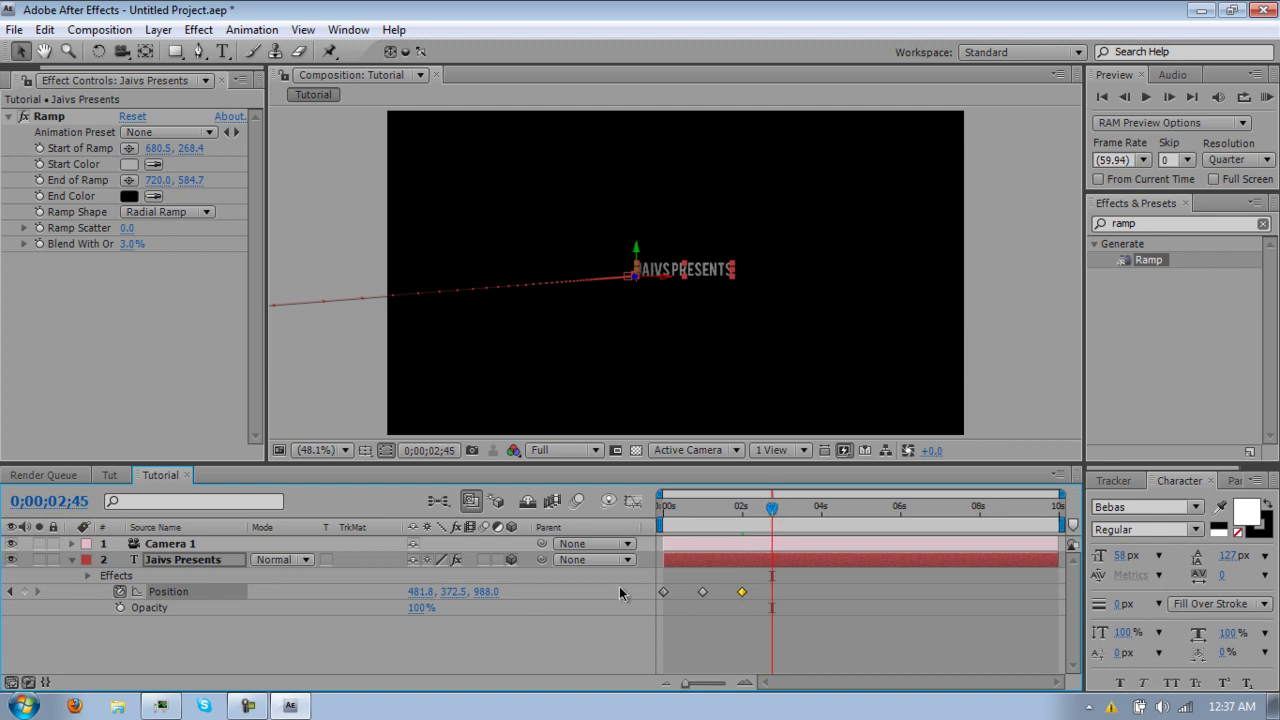
left_click_drag(489, 591, 745, 600)
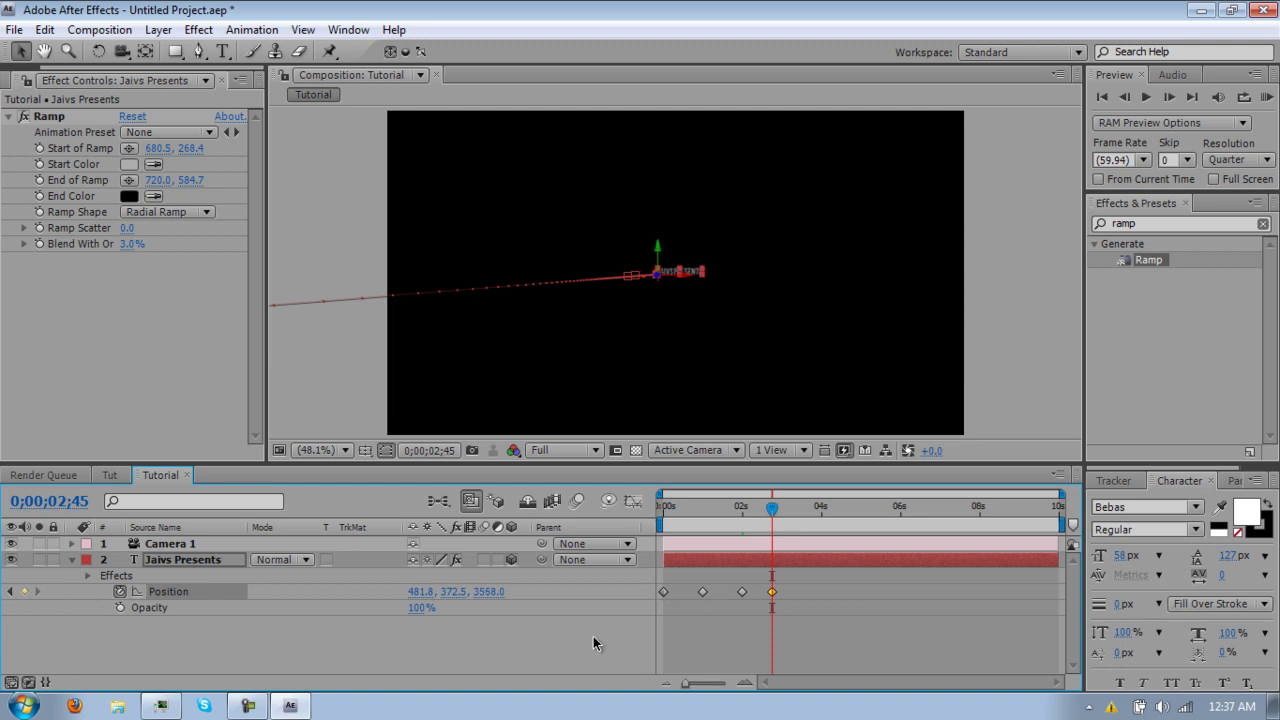
left_click(567, 646)
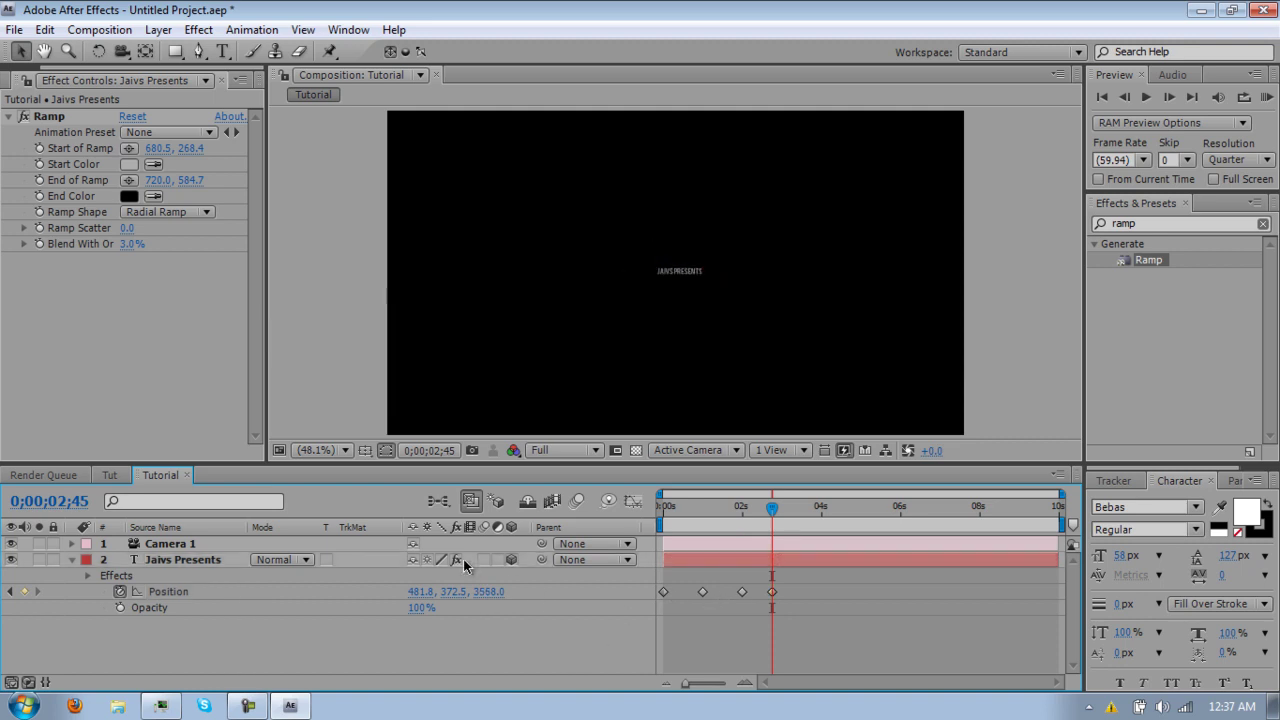
Keyframe Opacity at 100% at 2s and 0% at 0;00;02;45
left_click(10, 592)
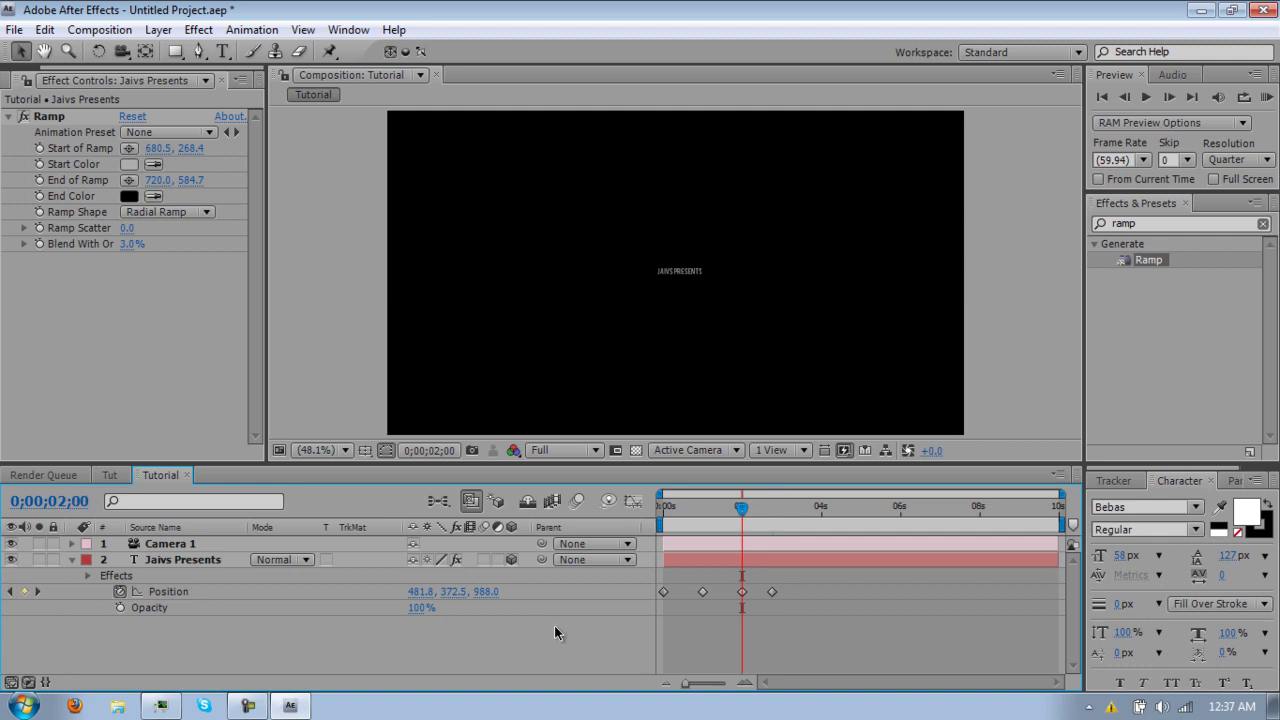
left_click(119, 607)
left_click(37, 591)
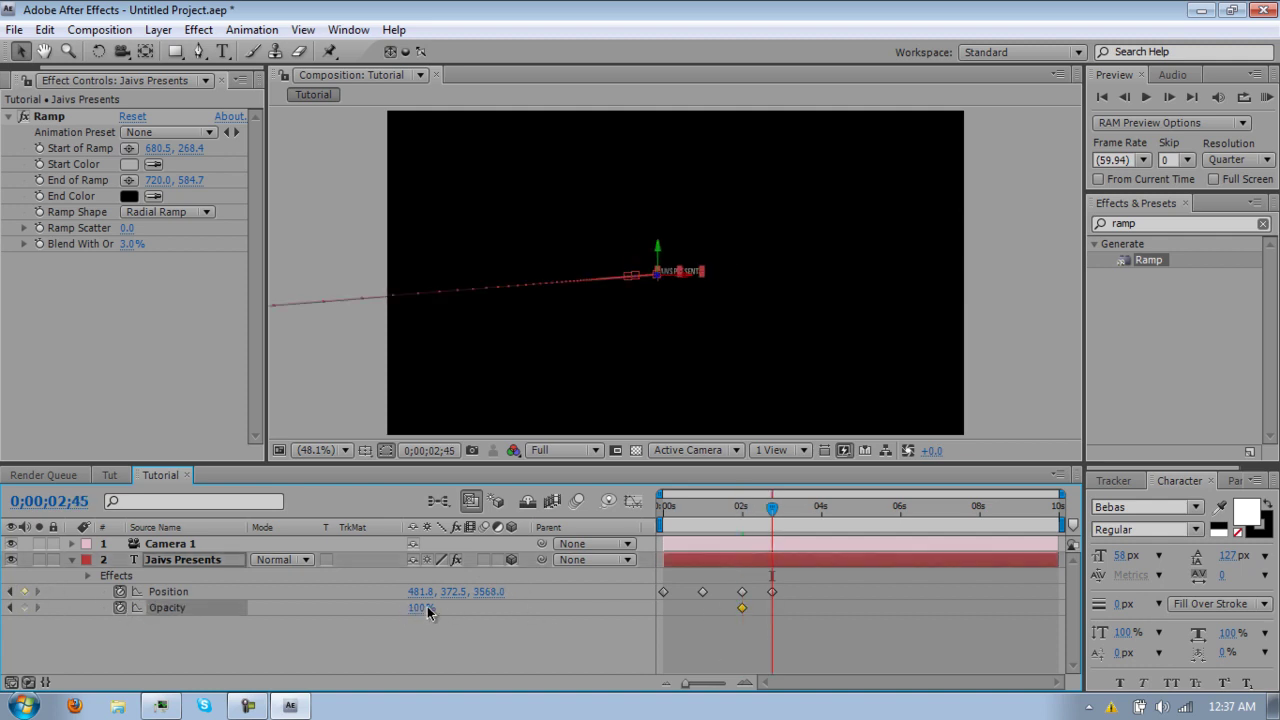
left_click_drag(321, 607, 90, 617)
Preview the animation and return the playhead to 0;00;01;17
key("KP_0")
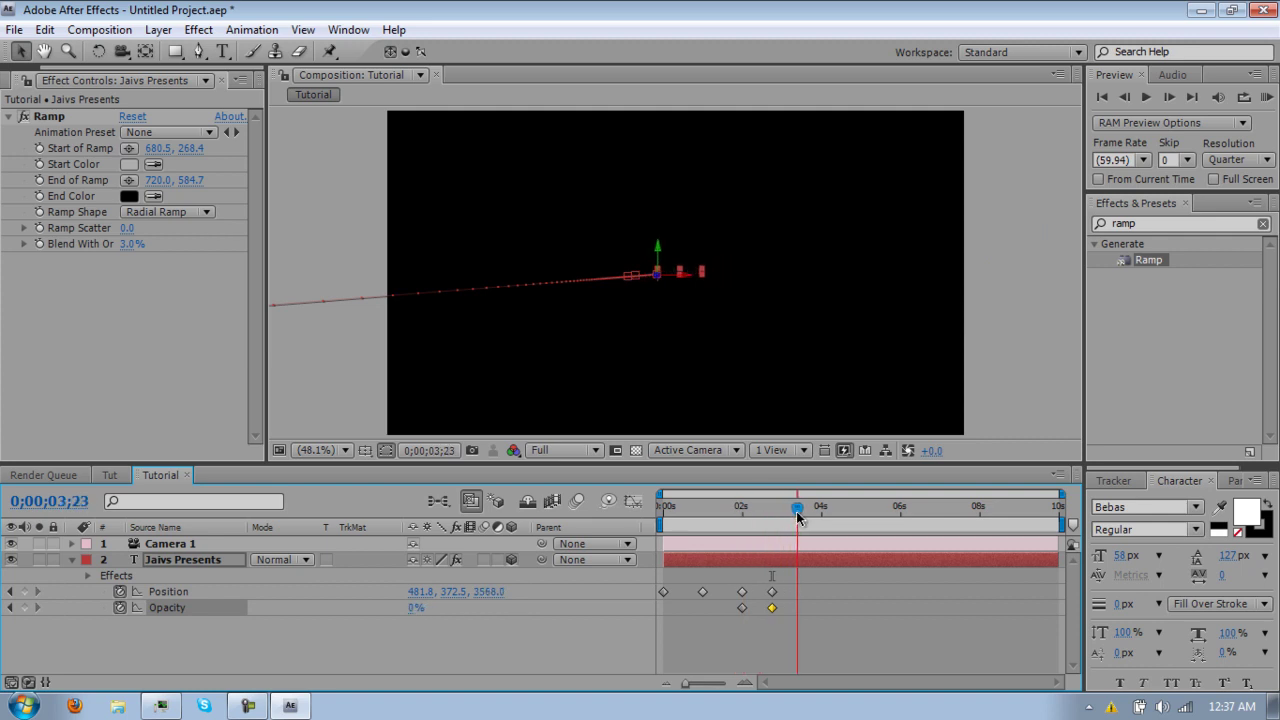
left_click(763, 510)
left_click_drag(748, 515, 714, 510)
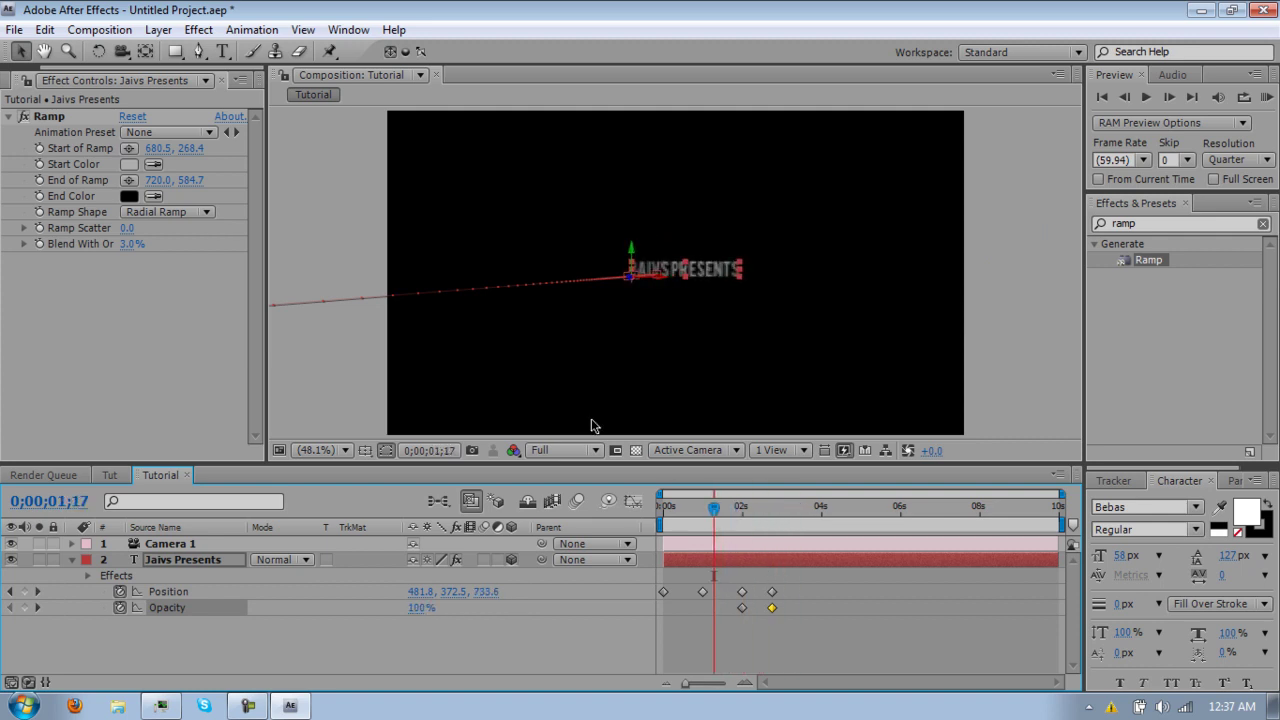
left_click(1157, 228)
Apply the Fast Blur effect to the Jaivs Presents title
type("fast blur")
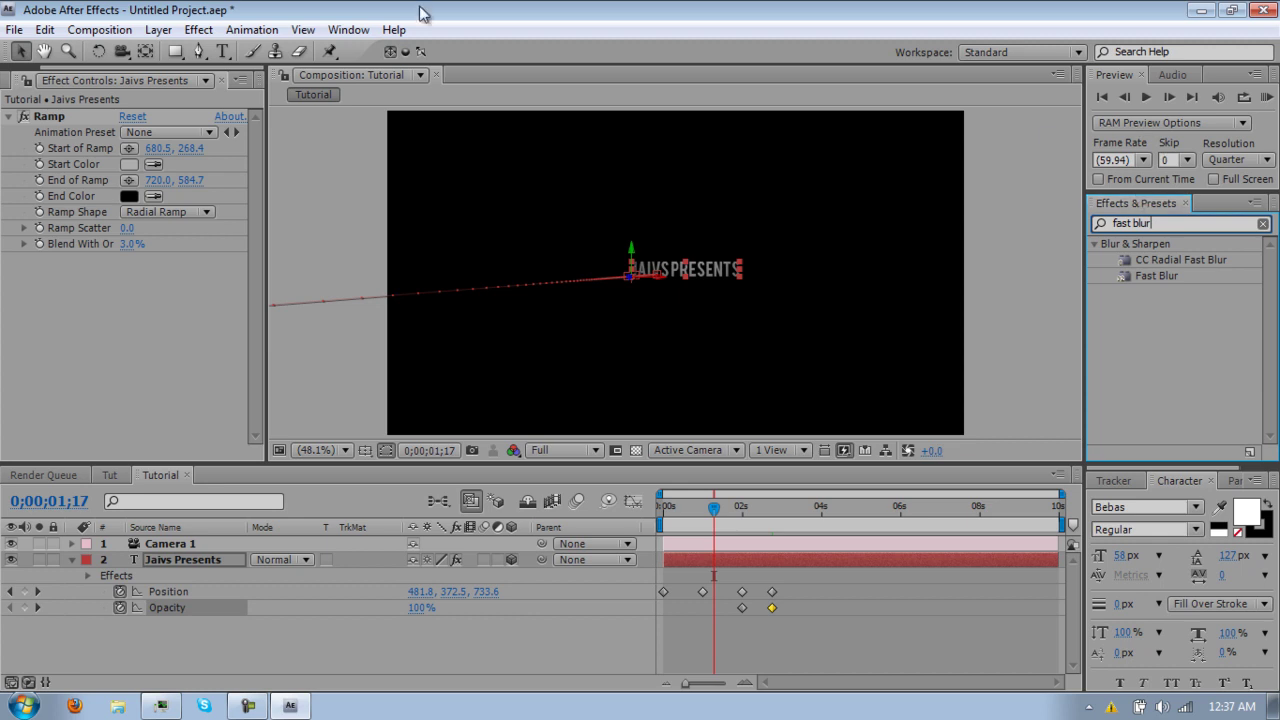
left_click(198, 29)
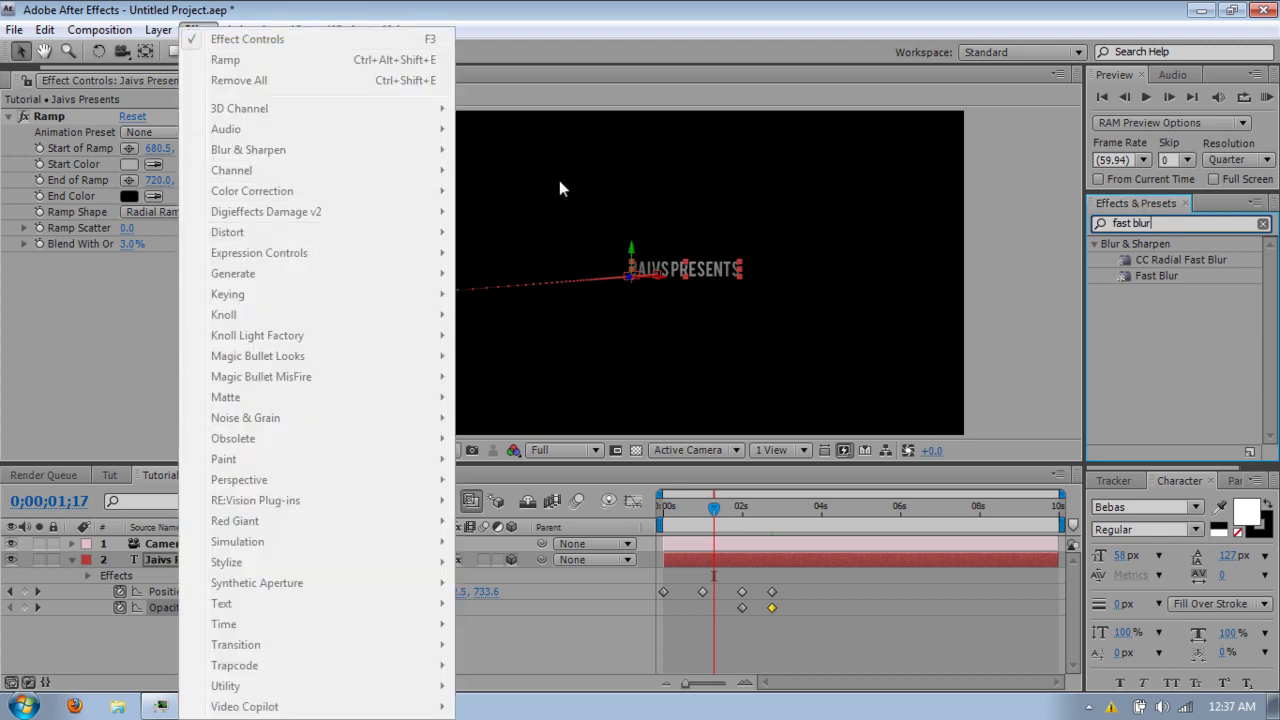
left_click(1153, 282)
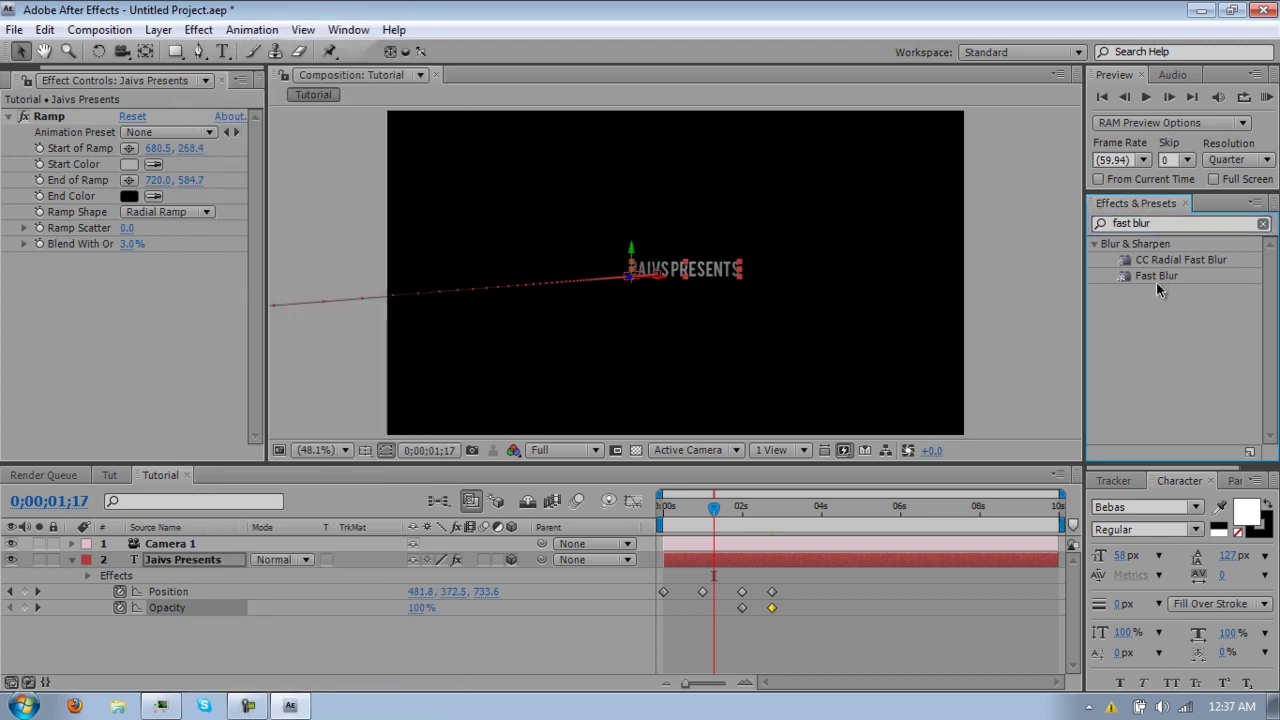
left_click_drag(1159, 276, 774, 560)
left_click(774, 558)
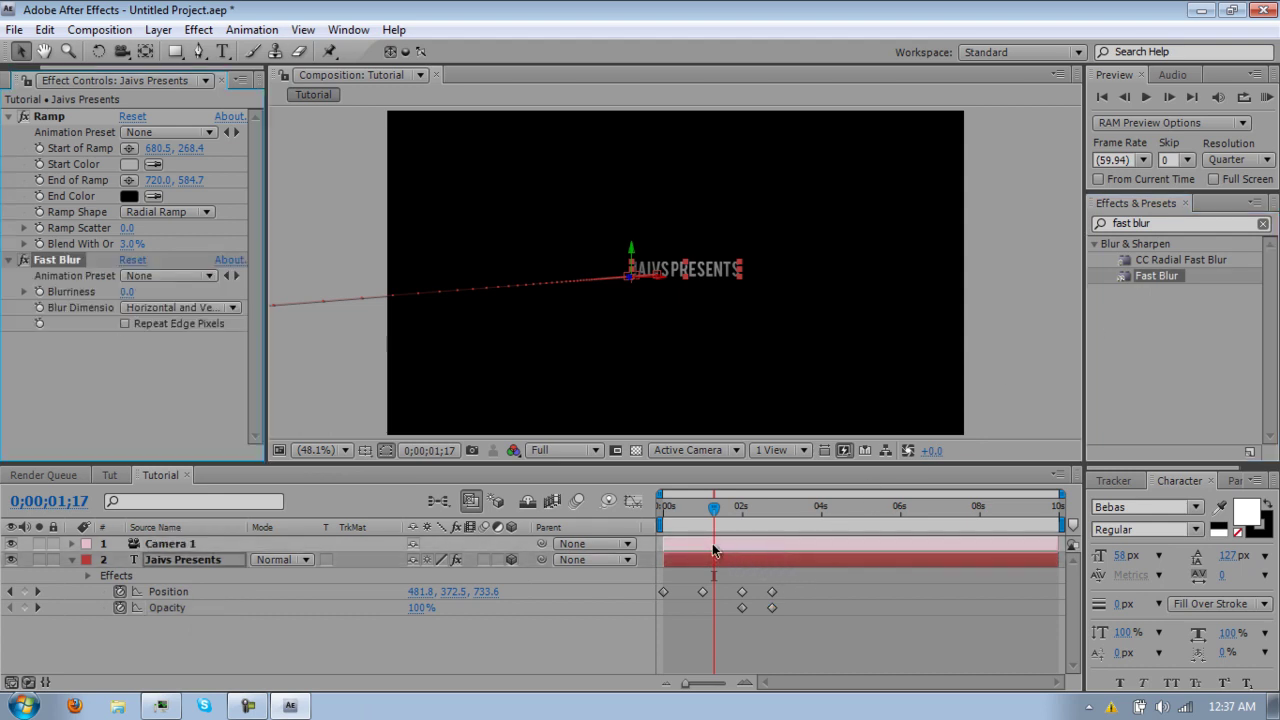
Turn on Repeat Edge Pixels and set Blurriness to 90
left_click(125, 323)
left_click(172, 315)
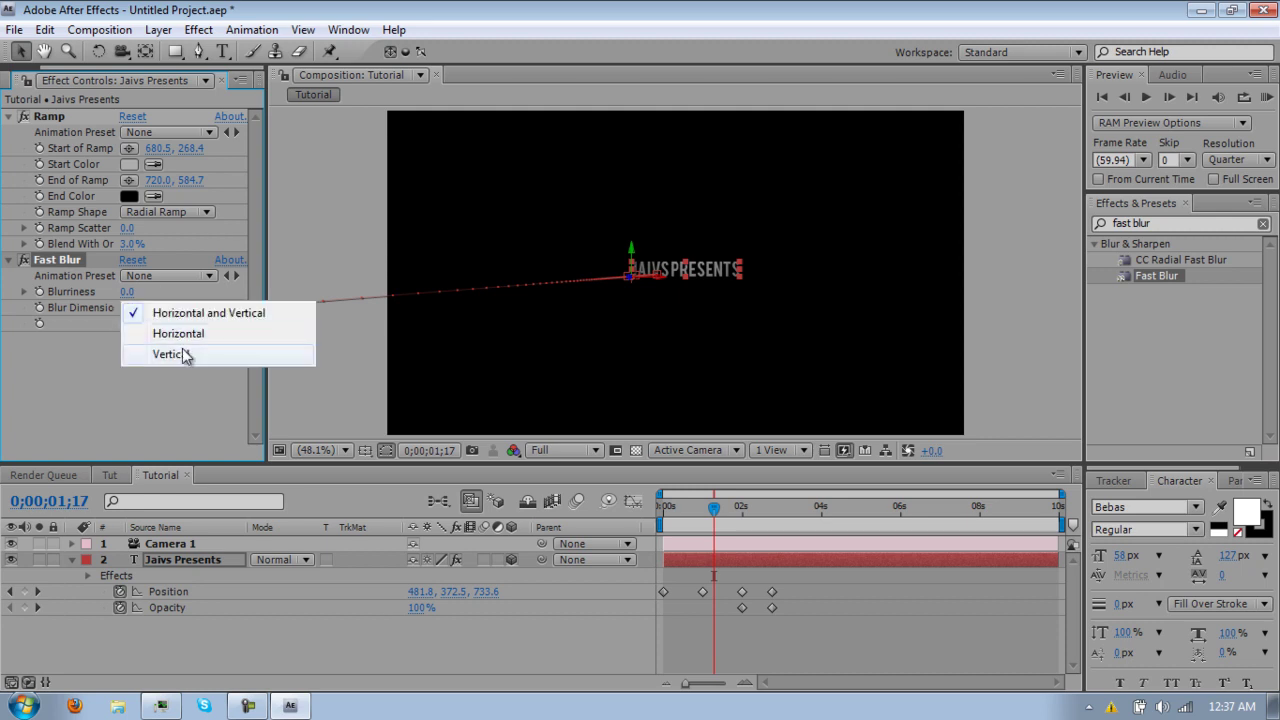
left_click(127, 292)
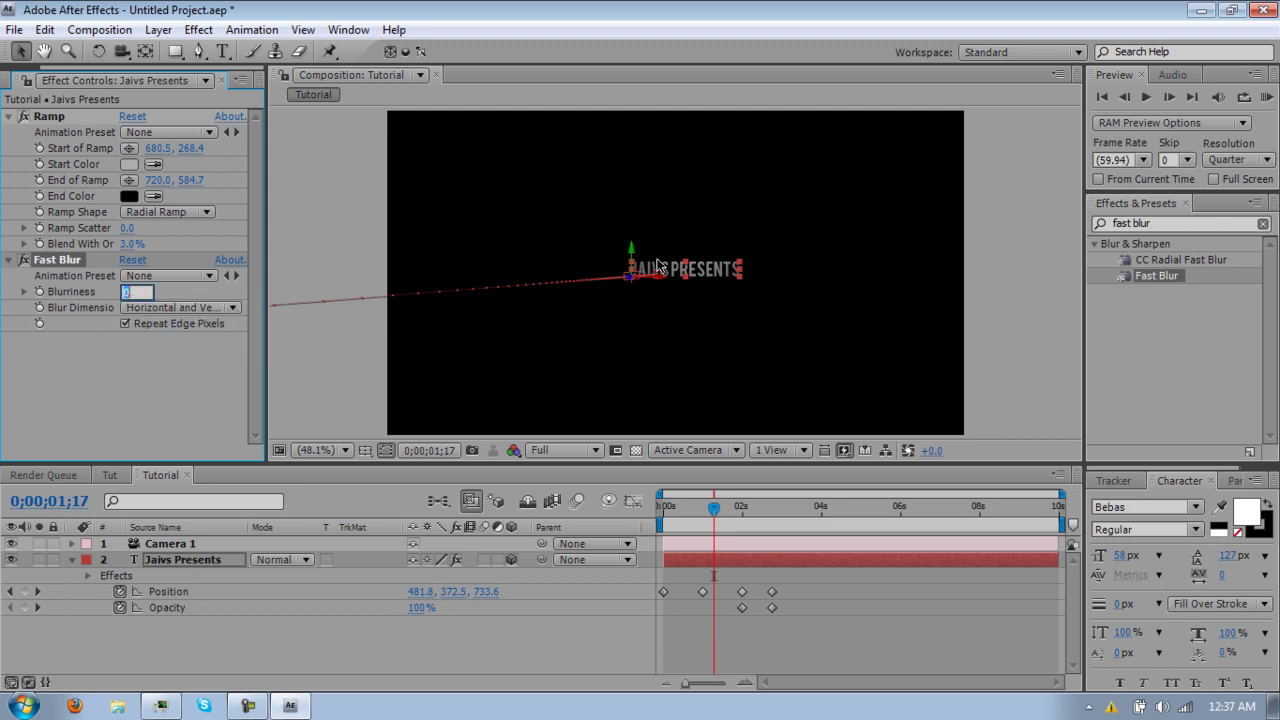
key("Return")
left_click_drag(713, 506, 611, 508)
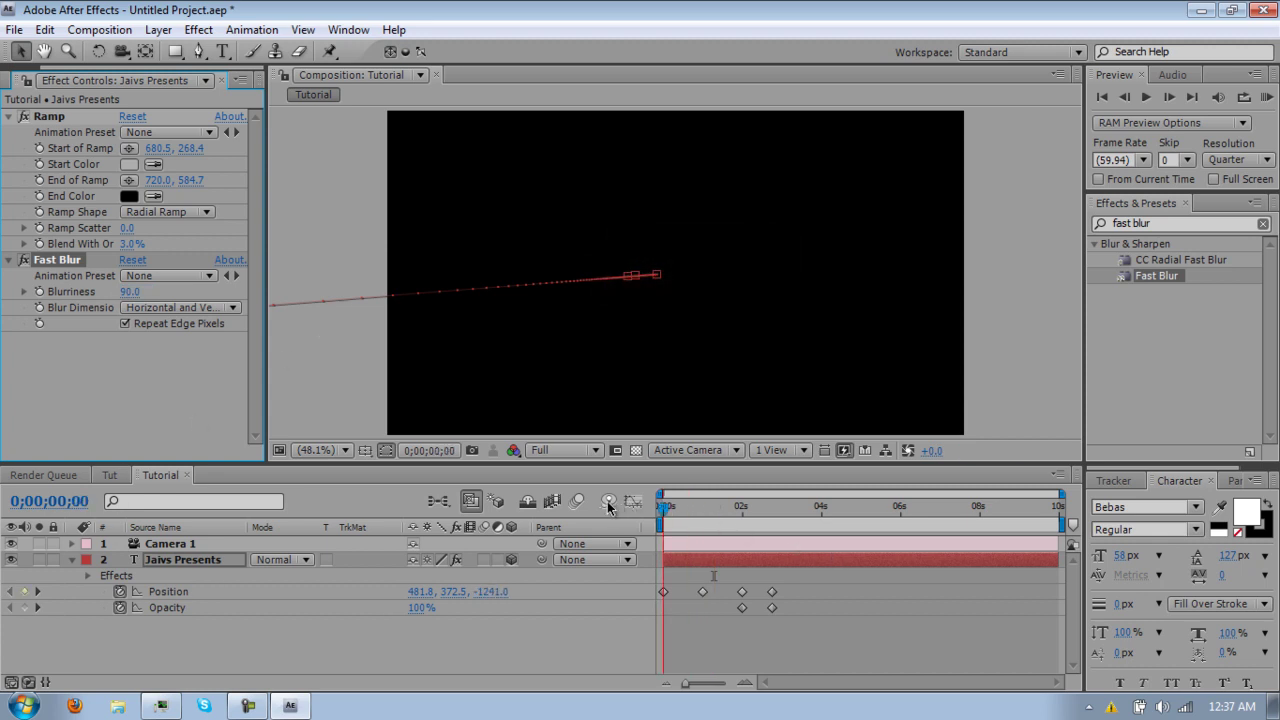
Keyframe Blurriness at 90 at 0s and 0 at 0;00;00;45, showing the keyframes
left_click(40, 292)
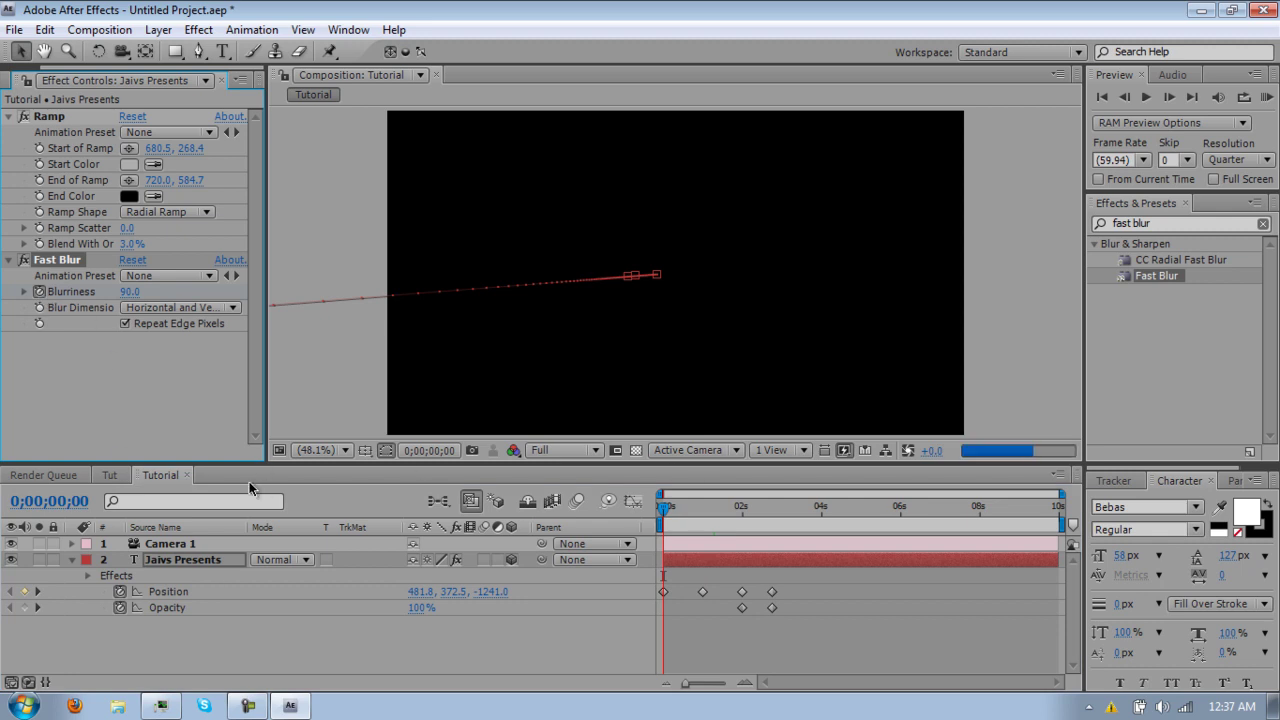
left_click(49, 501)
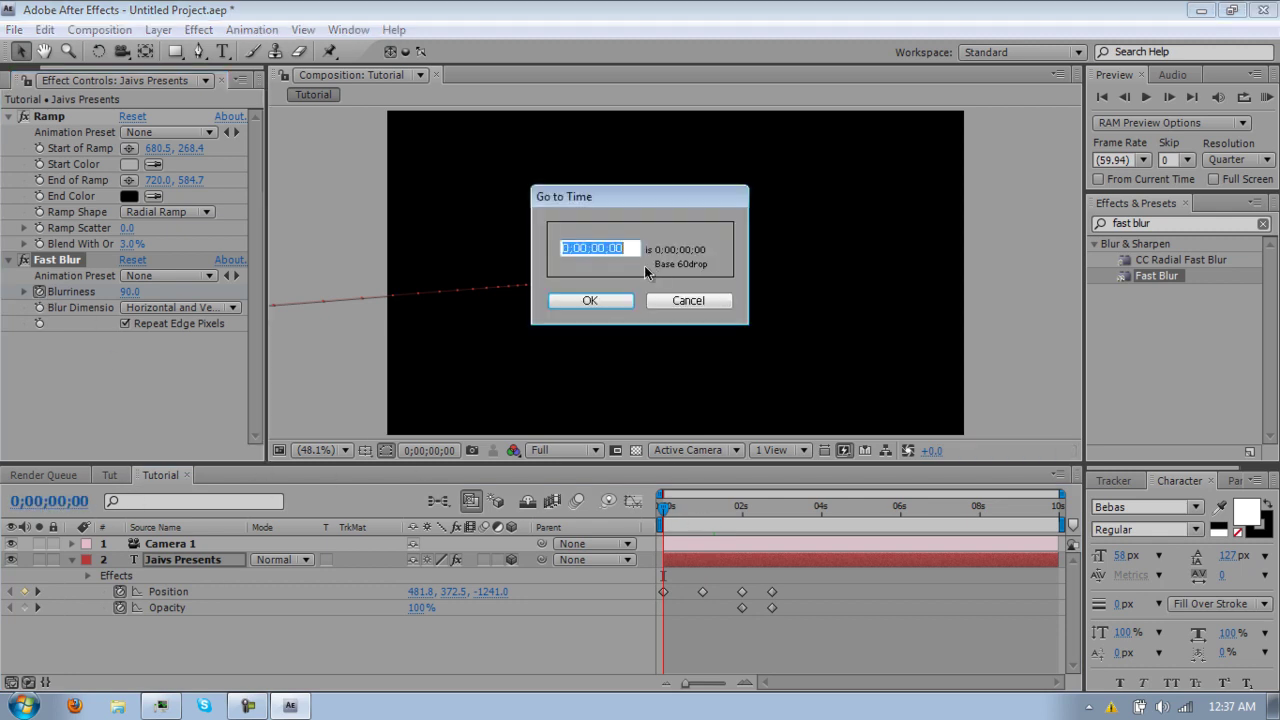
left_click(633, 251)
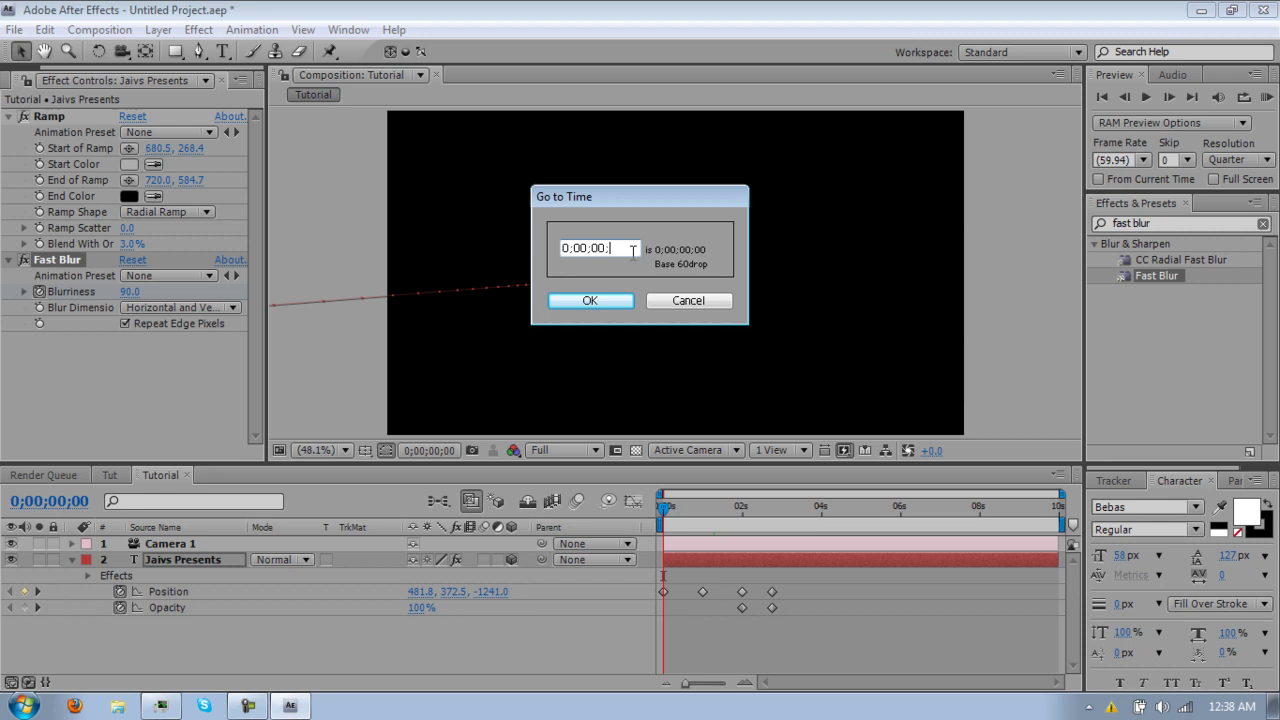
key("Return")
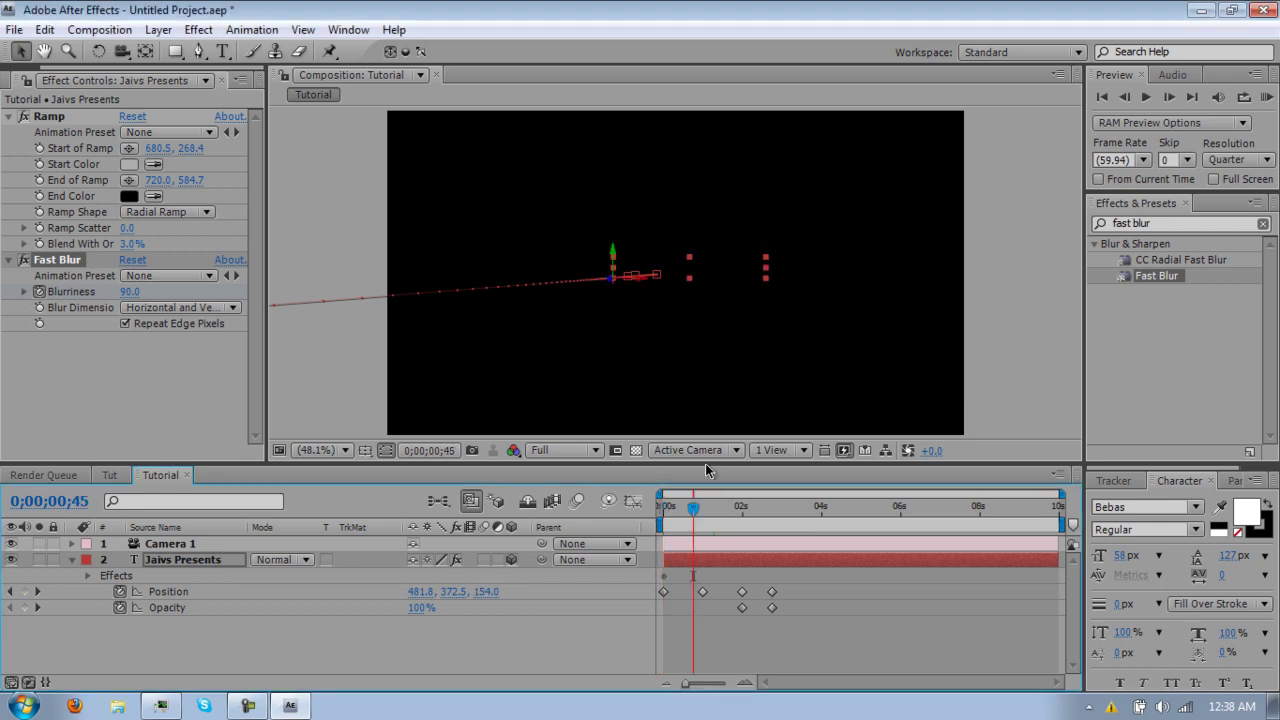
left_click(129, 291)
key("Return")
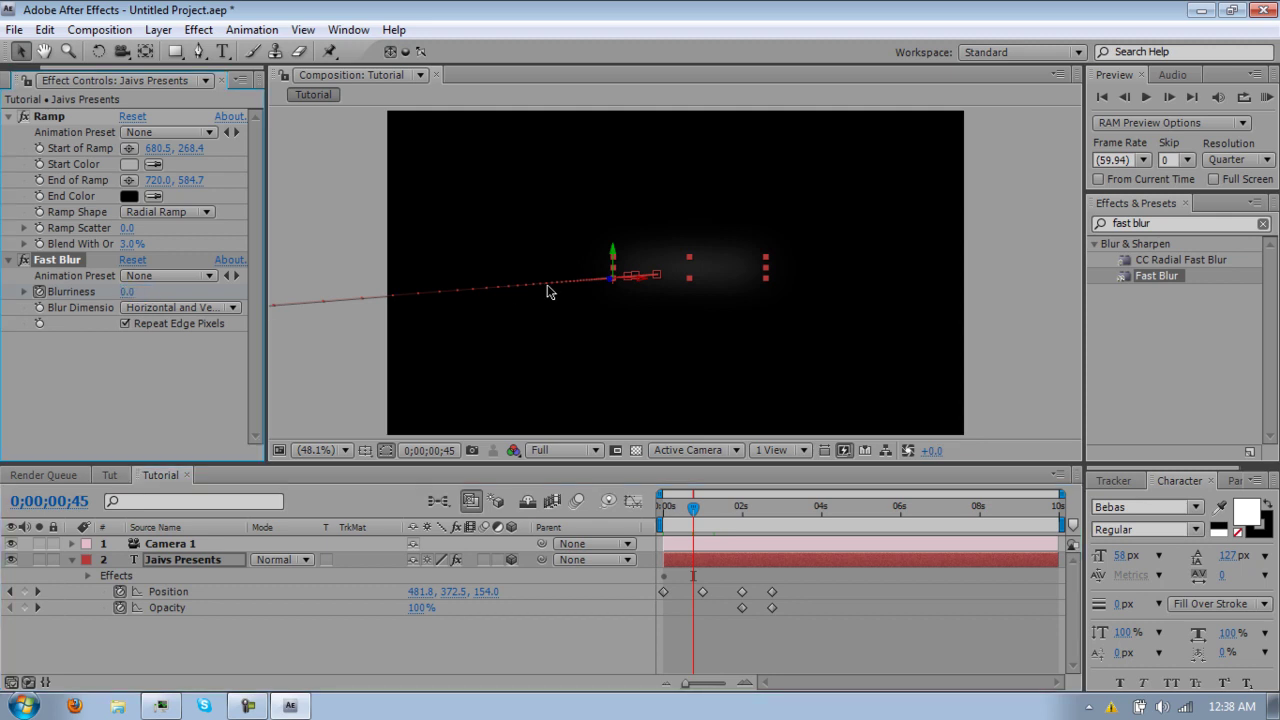
key("u")
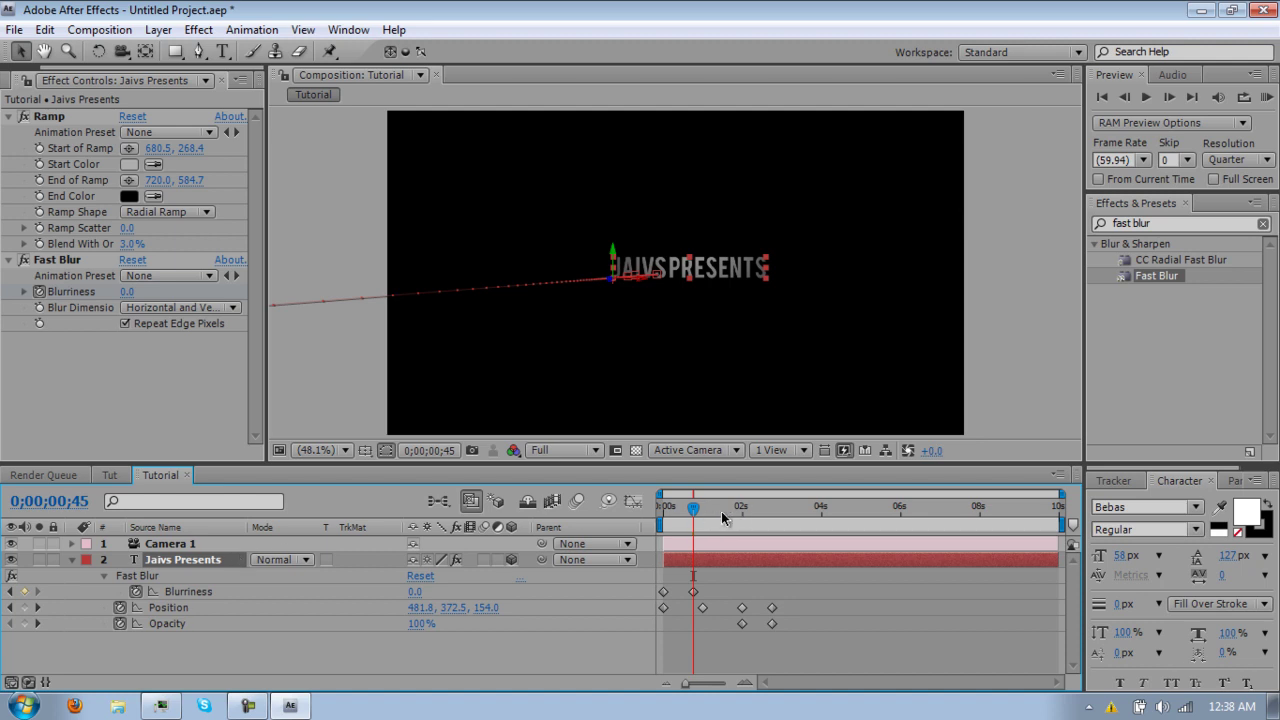
left_click_drag(665, 516, 740, 497)
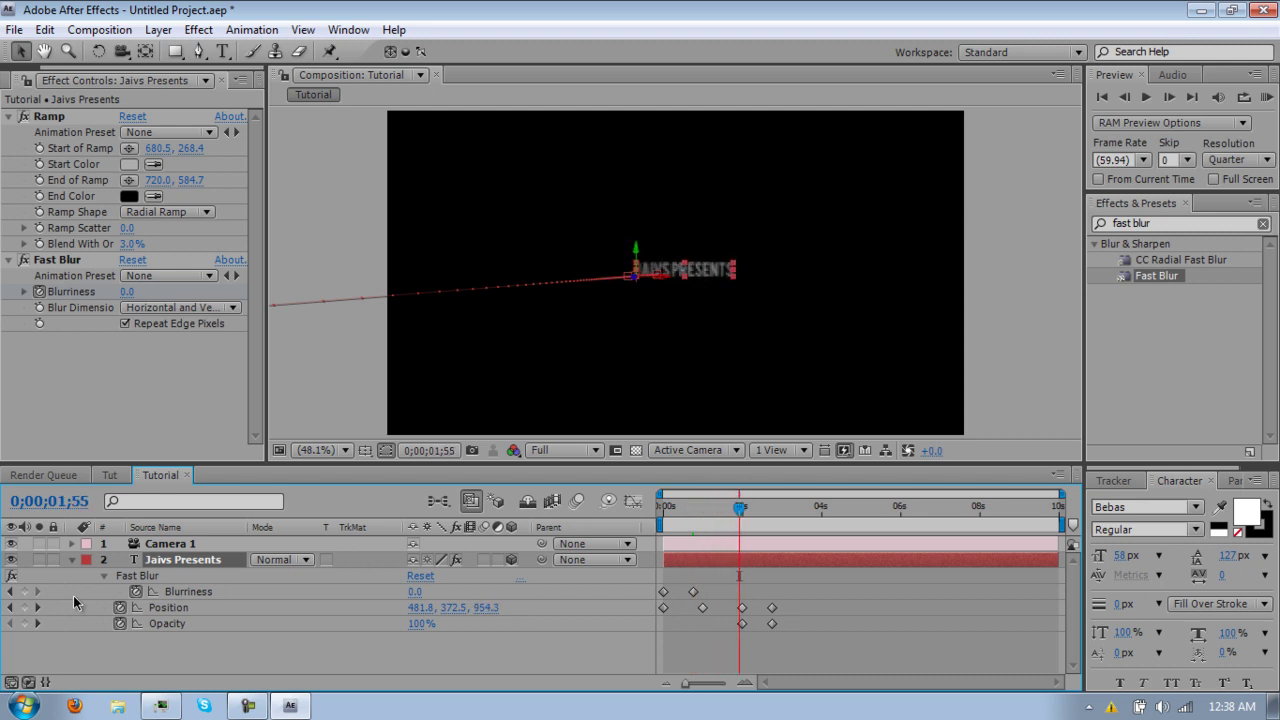
Add Blurriness keyframes of 0 at 2s and 100 at 0;00;02;45, then preview
left_click(38, 607)
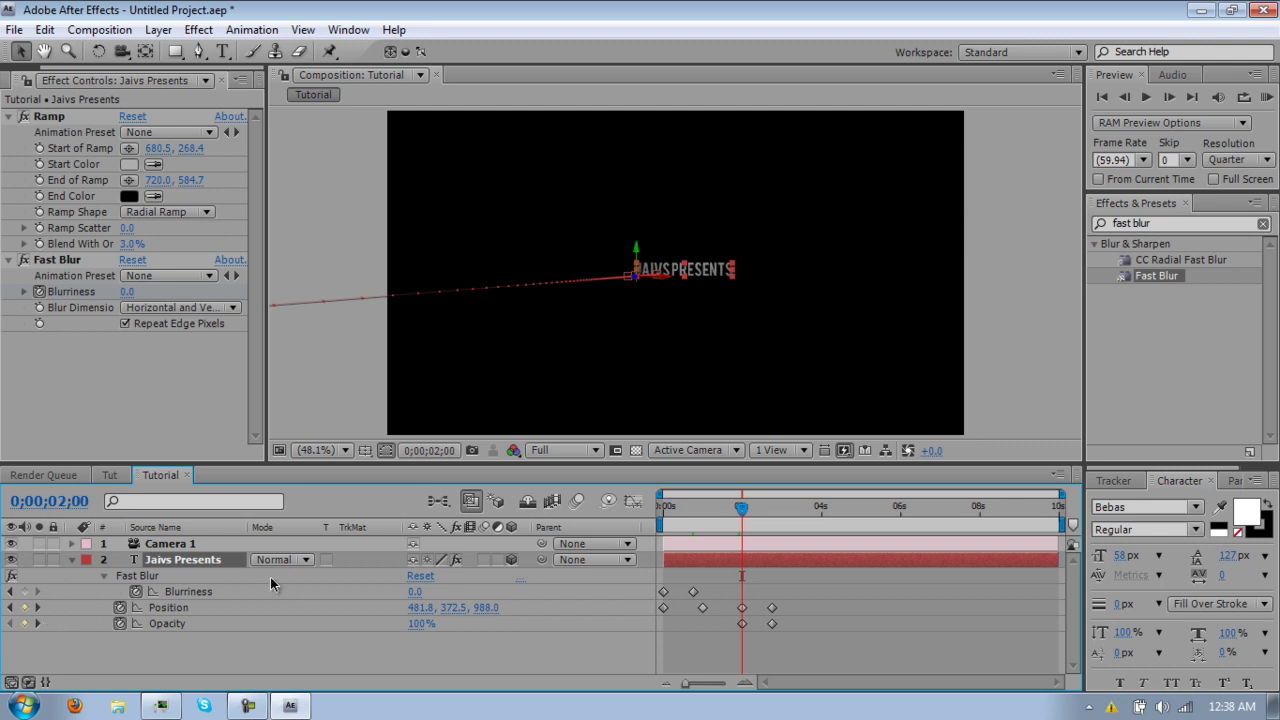
left_click(415, 592)
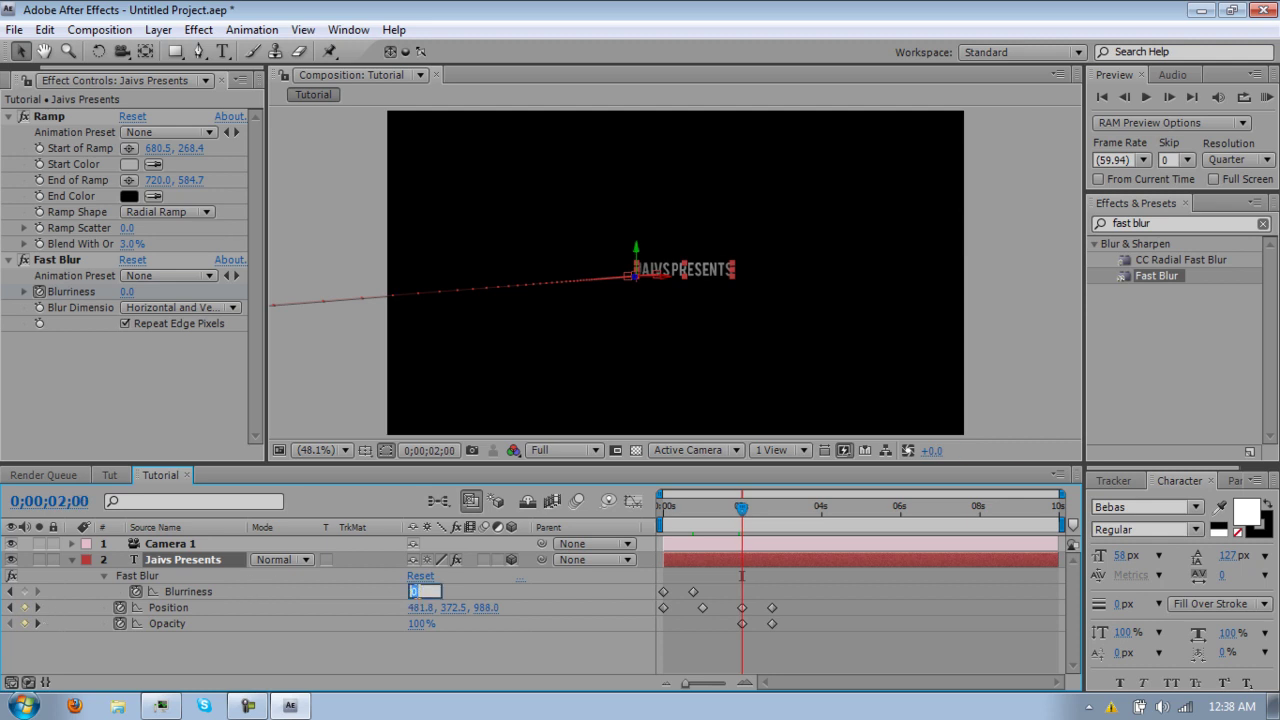
left_click(24, 591)
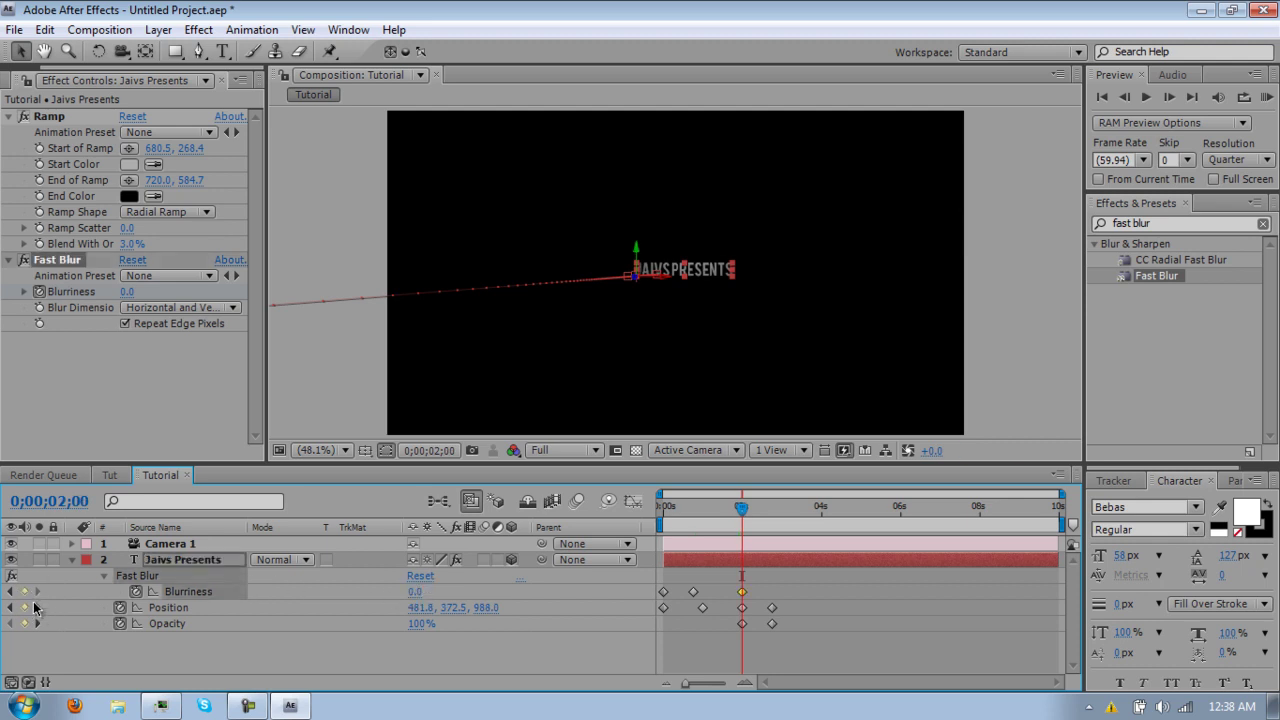
left_click(38, 607)
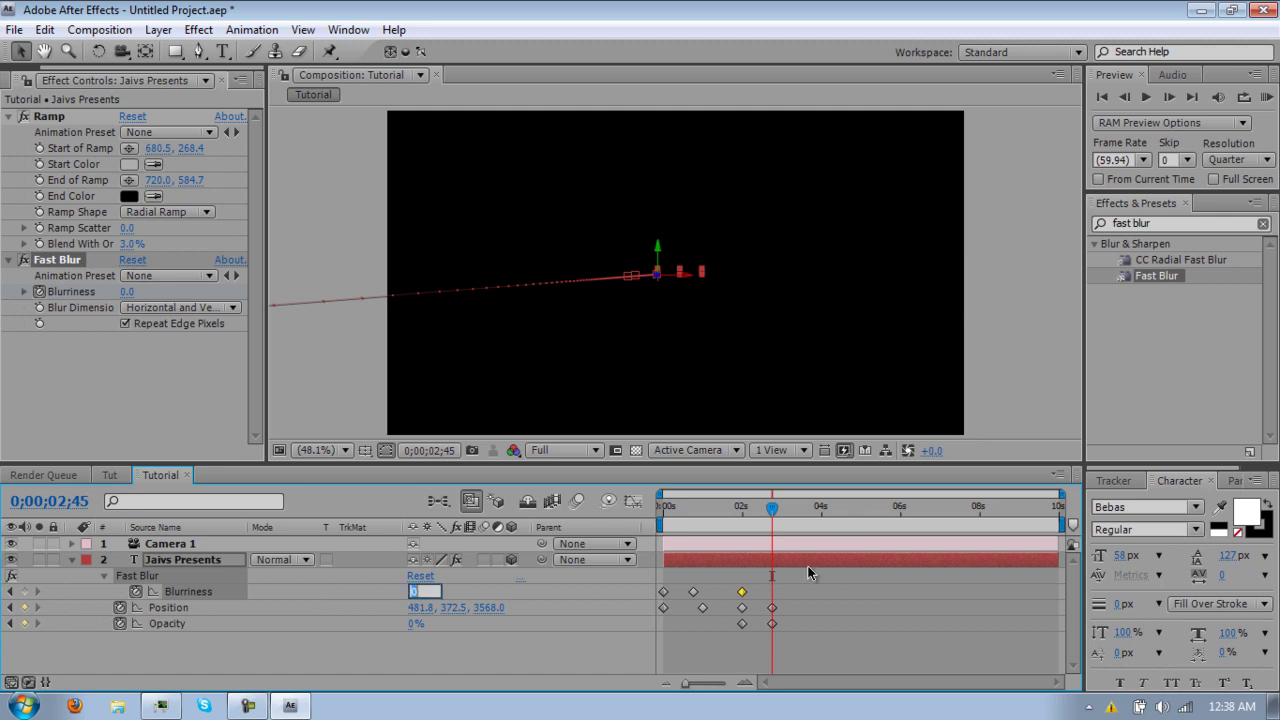
key("Return")
left_click(1267, 96)
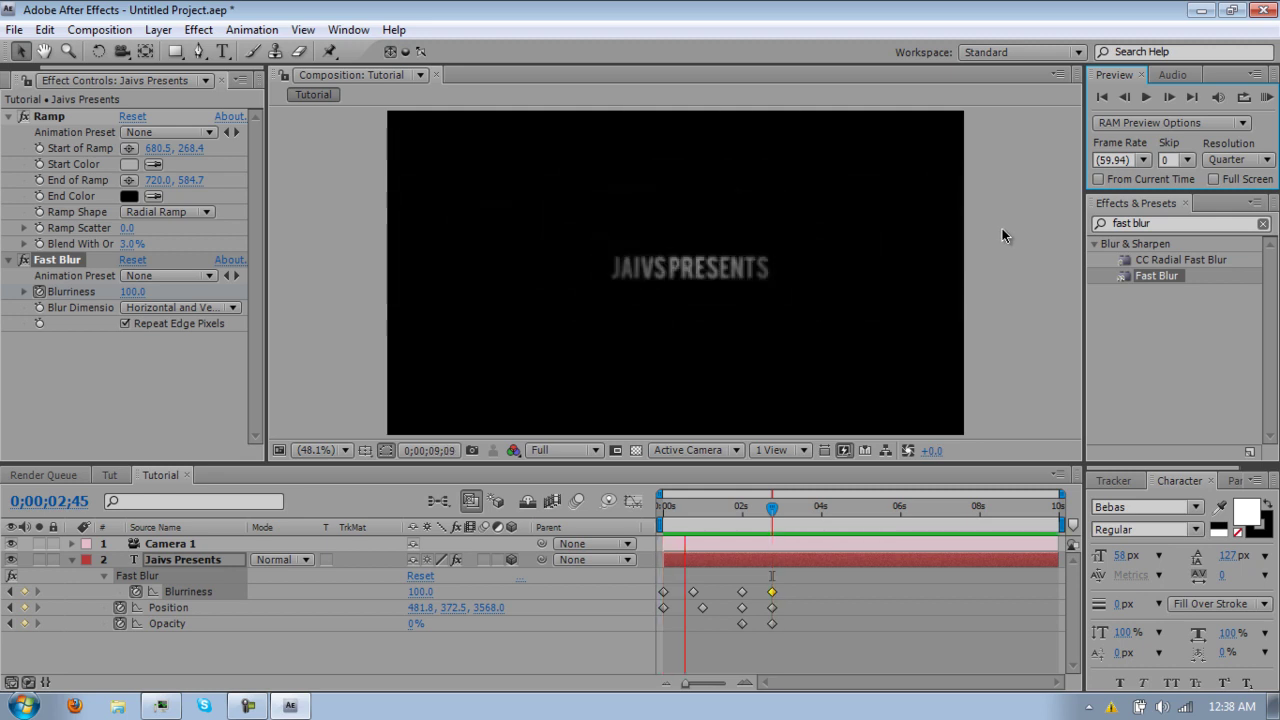
Set the second Position keyframe's temporal interpolation to Linear
left_click(705, 507)
left_click_drag(705, 508, 735, 521)
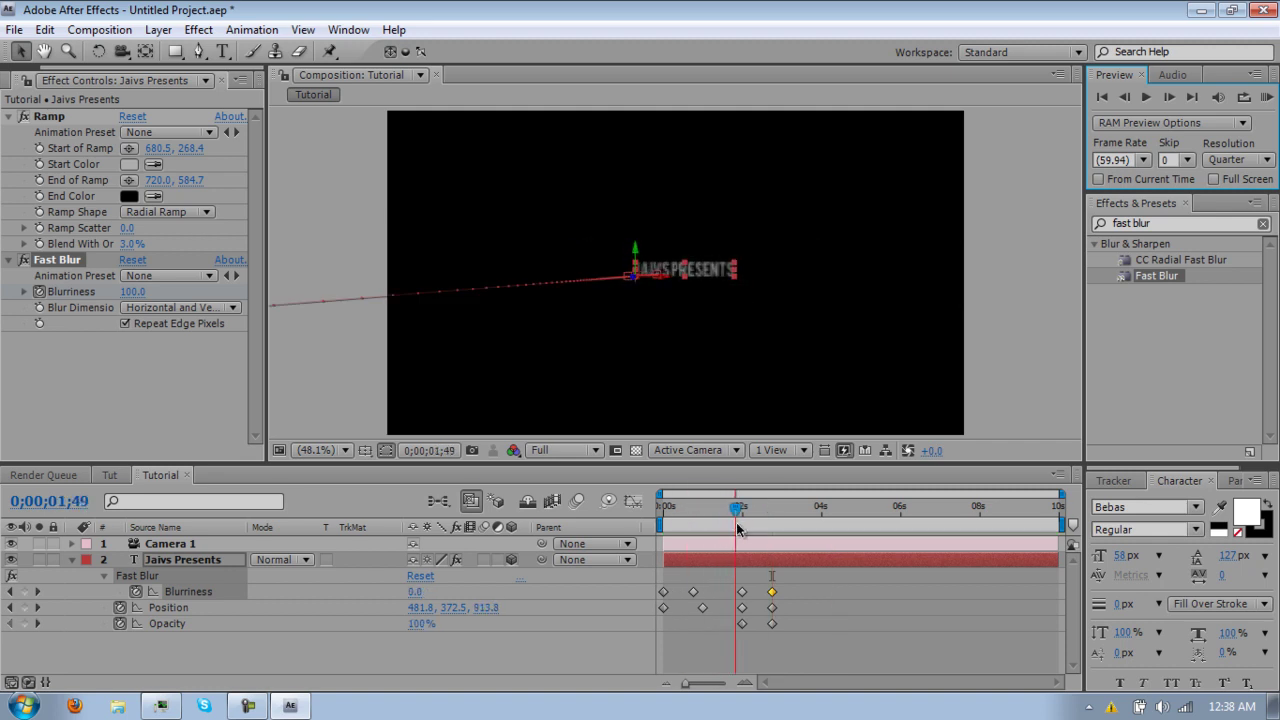
right_click(703, 608)
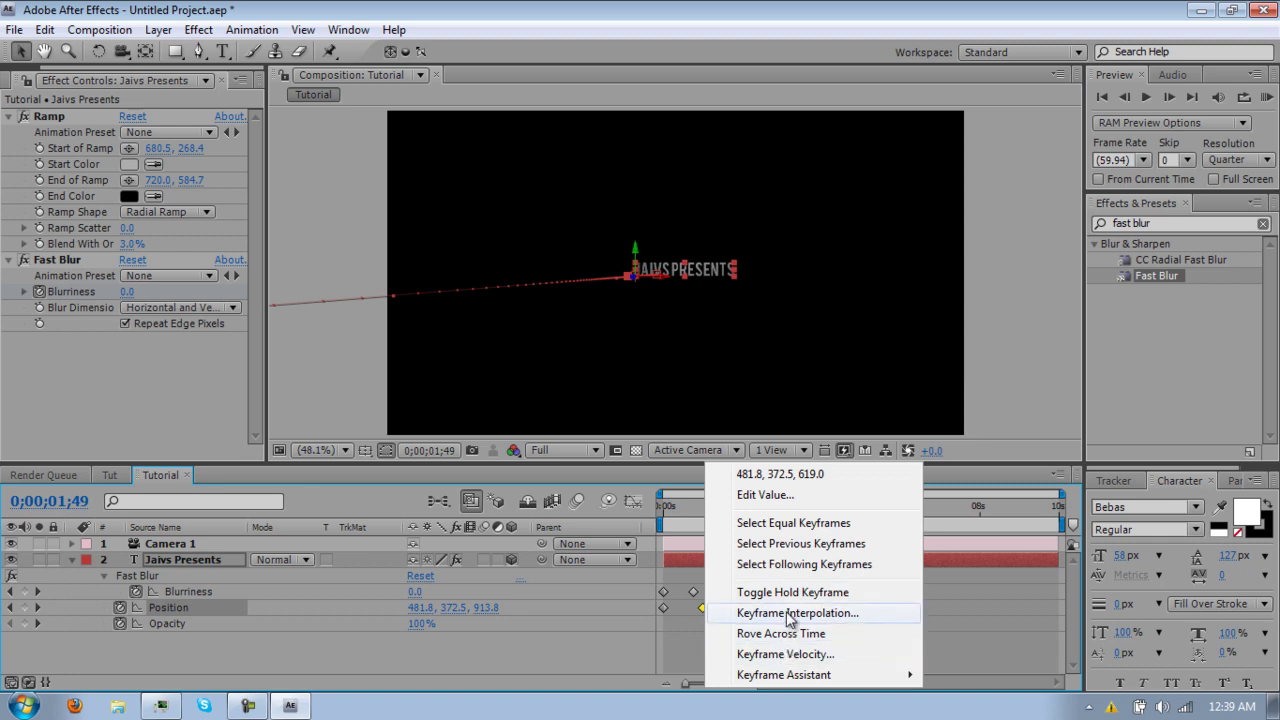
left_click(793, 614)
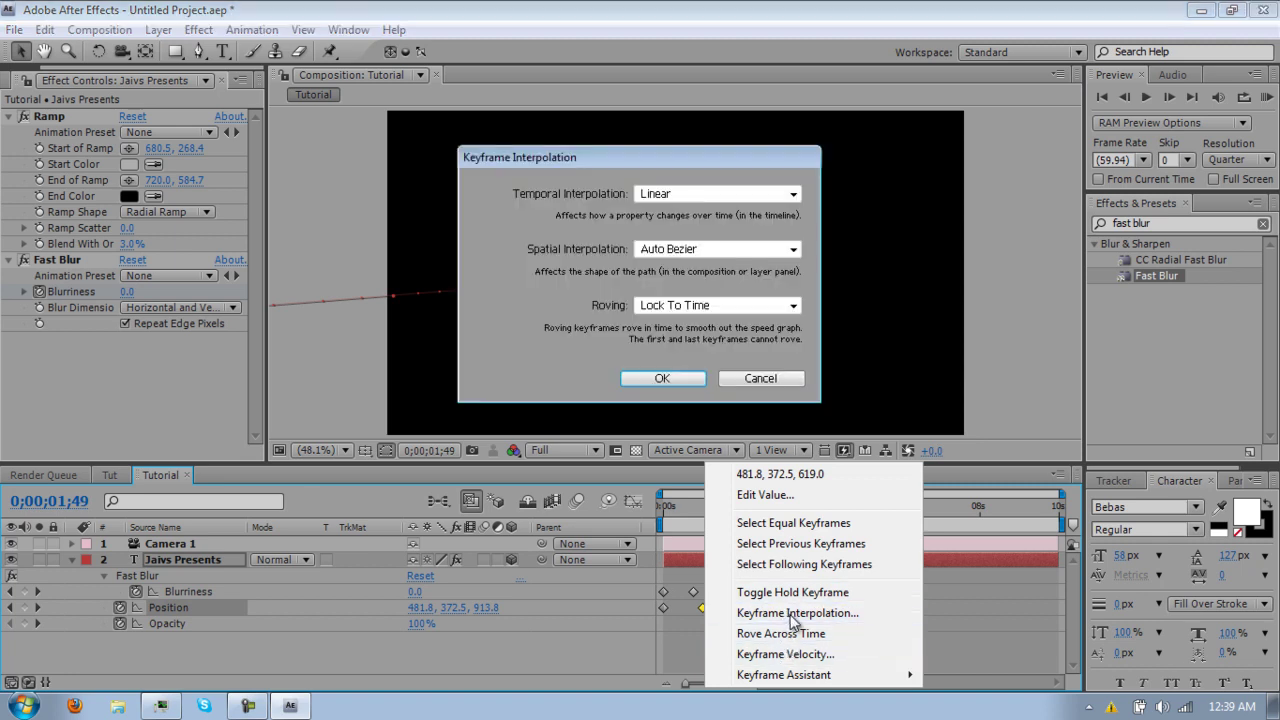
left_click(720, 195)
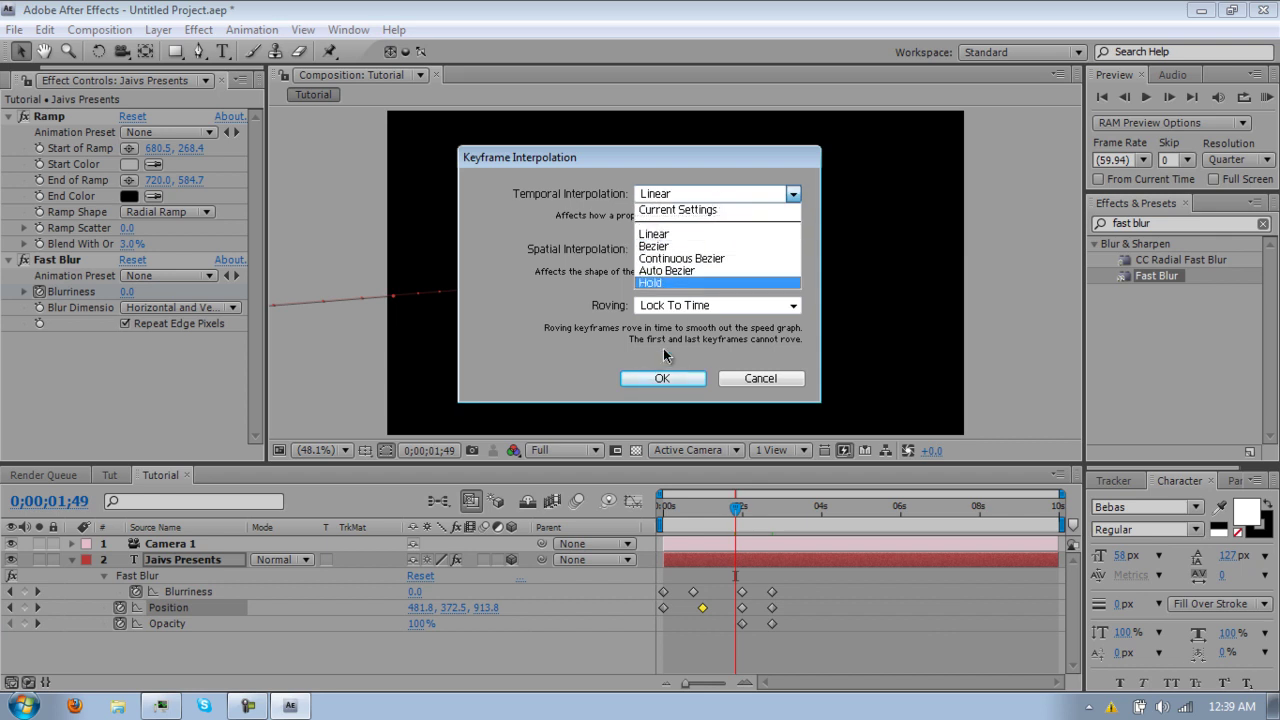
left_click(663, 233)
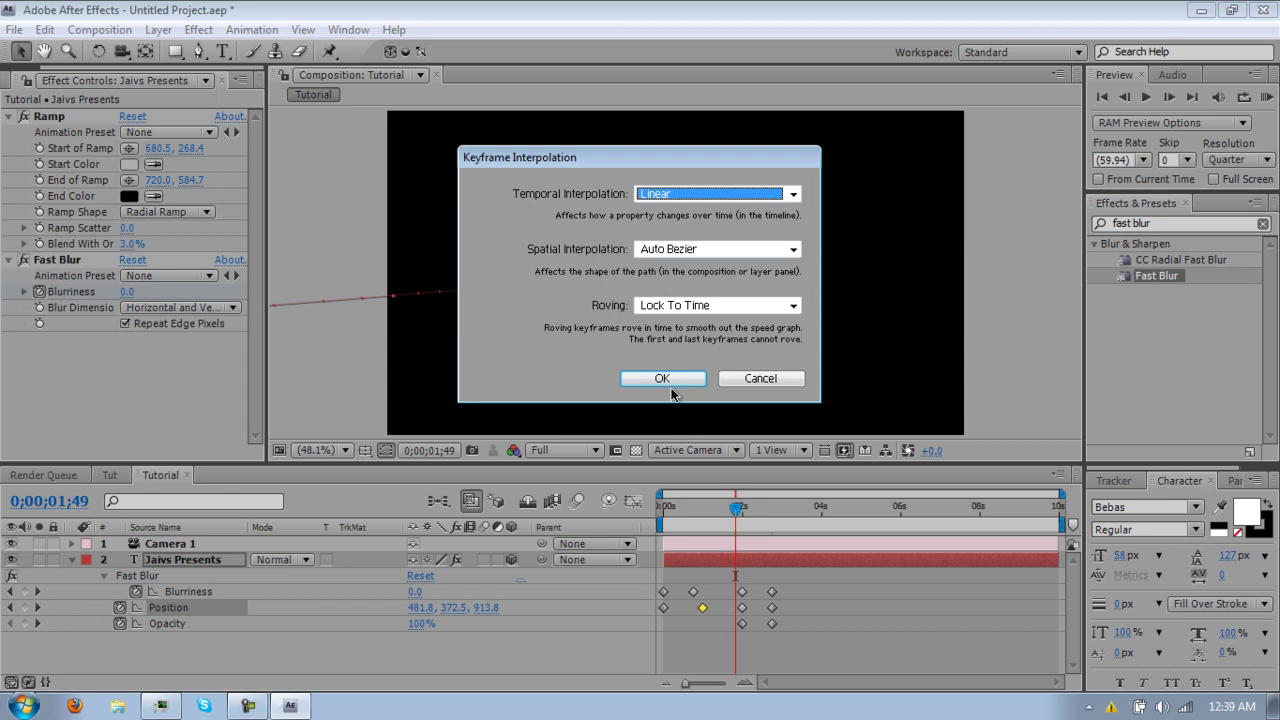
left_click(667, 381)
Move the time back before the 2-second mark and marquee-select all the title's keyframes
right_click(742, 610)
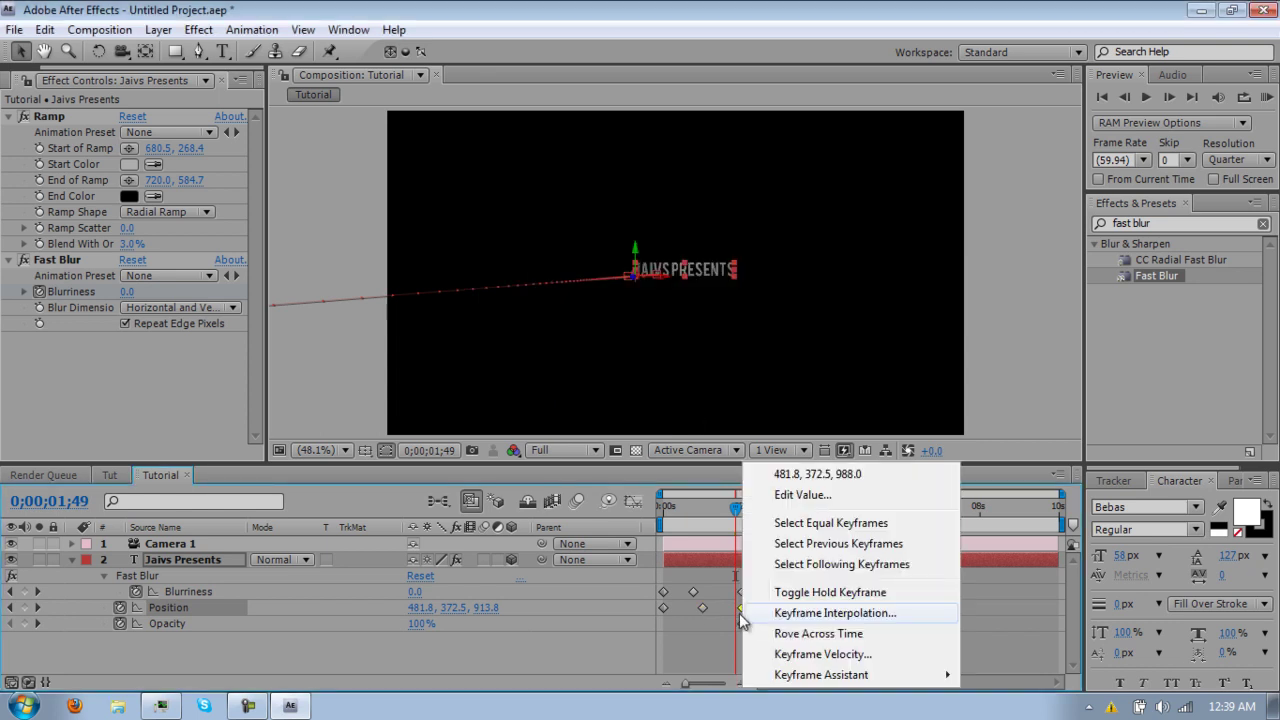
left_click(701, 655)
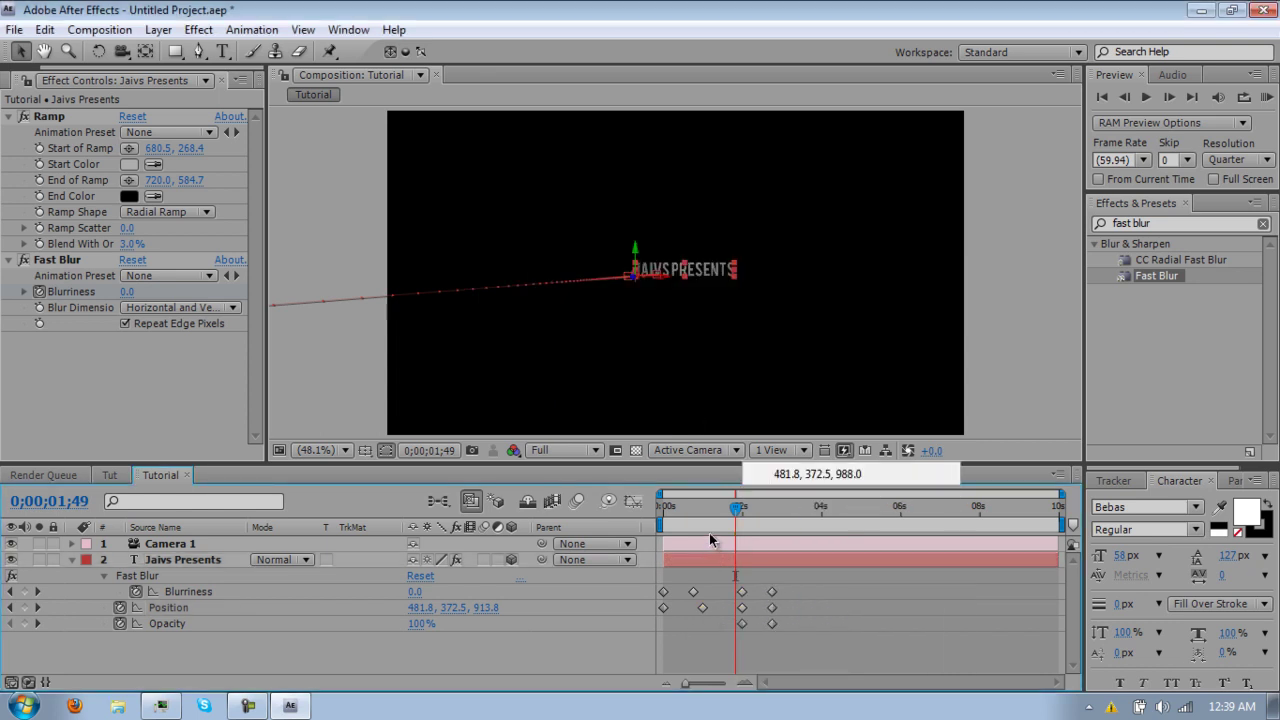
mouse_move(712, 505)
left_mouse_down()
mouse_move(735, 507)
mouse_move(704, 514)
mouse_move(723, 510)
left_mouse_up()
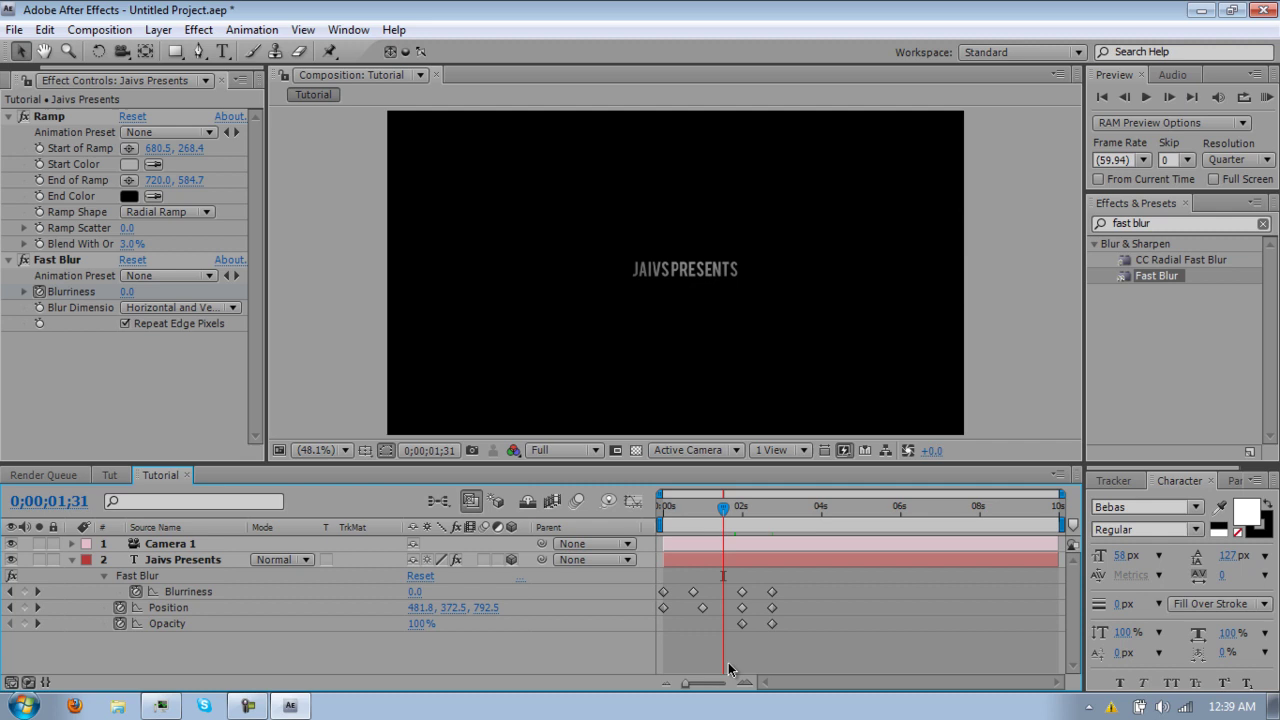
left_click_drag(811, 655, 655, 570)
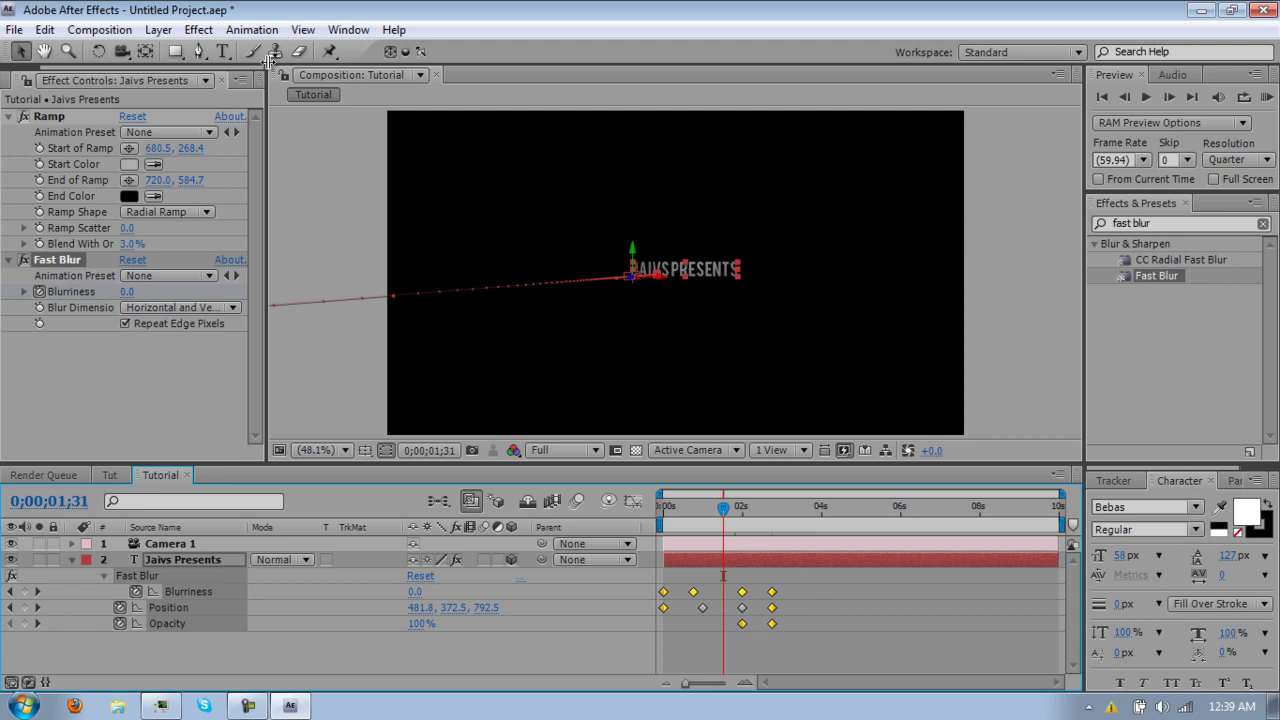
left_click(251, 30)
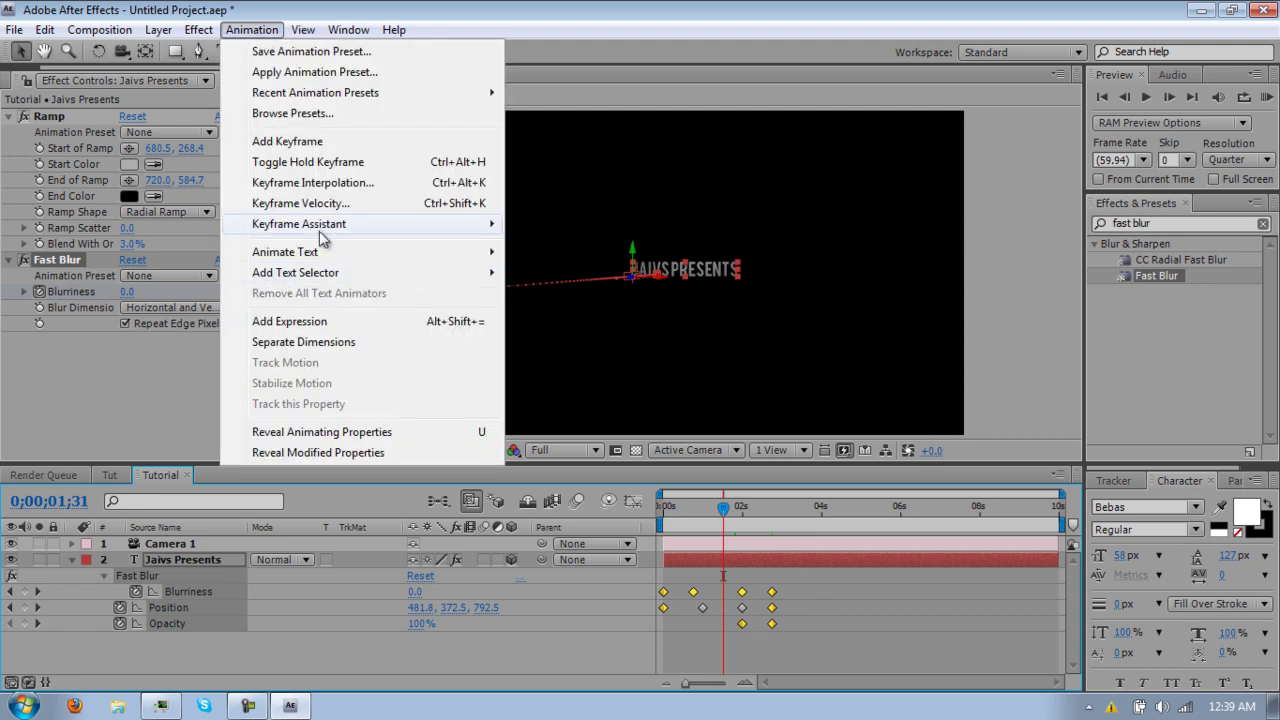
mouse_move(325, 228)
left_click(546, 268)
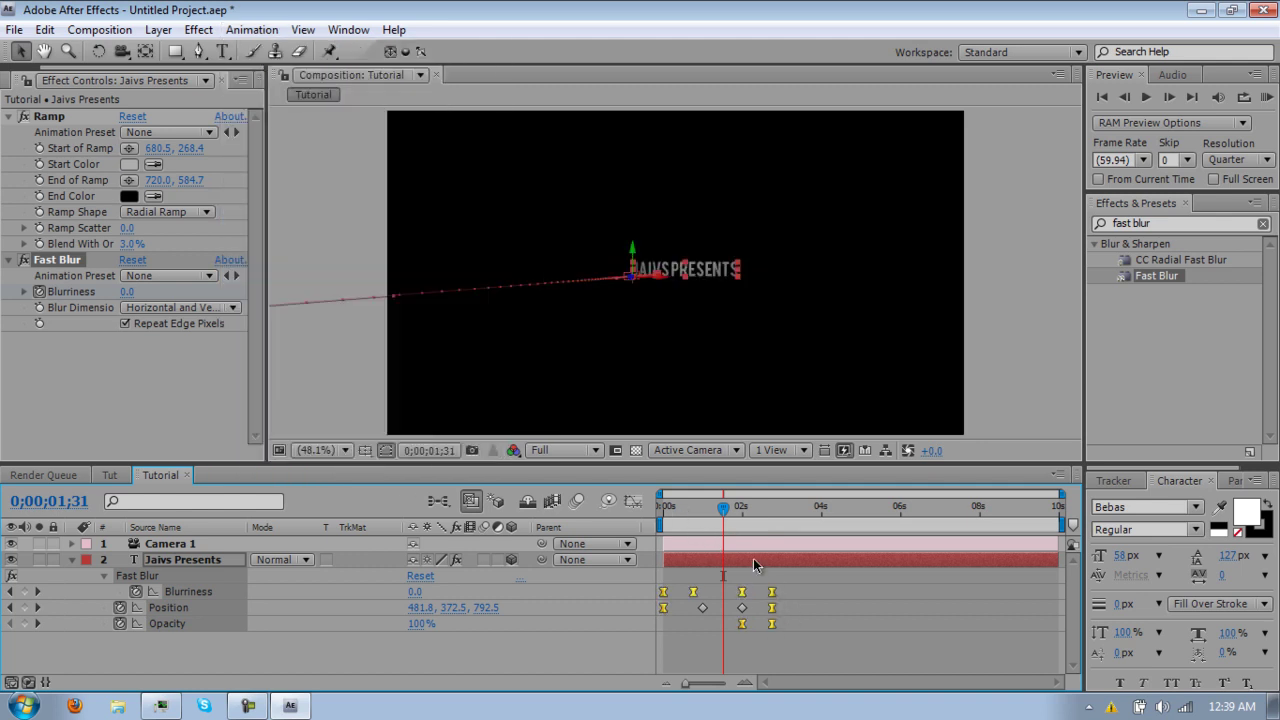
left_click(742, 510)
mouse_move(743, 515)
left_mouse_down()
mouse_move(791, 510)
mouse_move(663, 508)
mouse_move(723, 503)
left_mouse_up()
left_click_drag(755, 507, 772, 508)
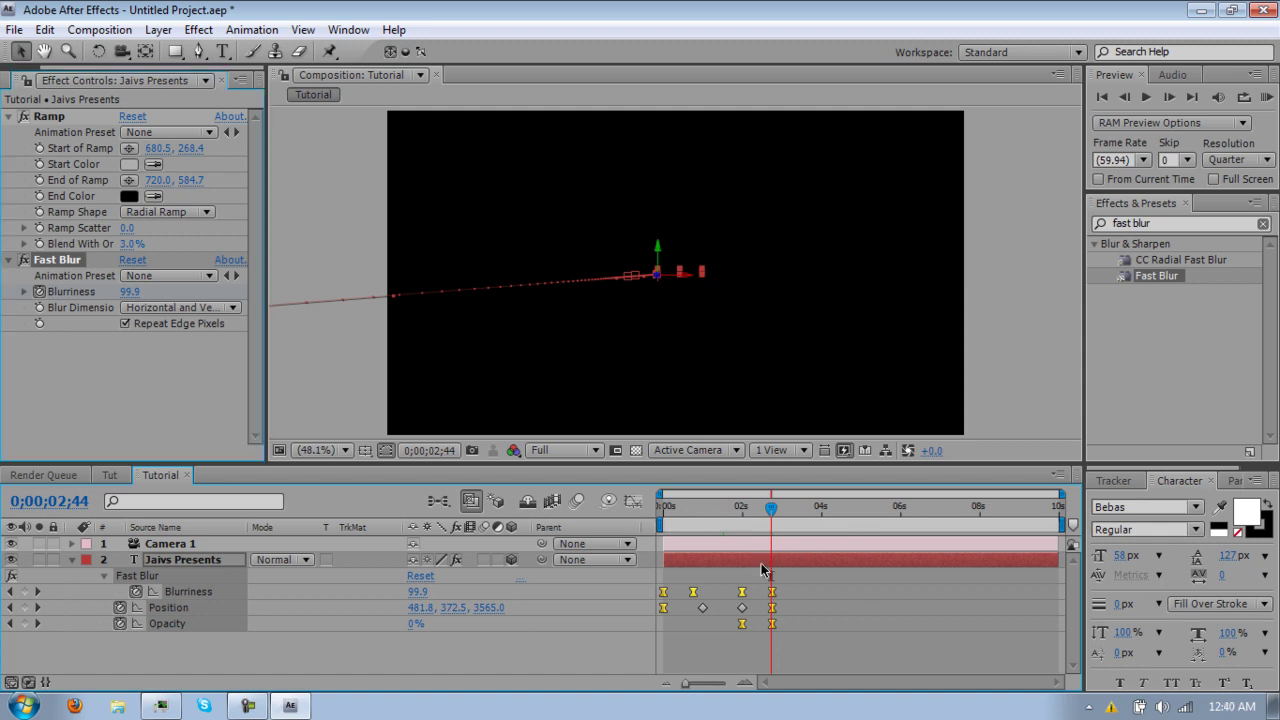
Duplicate the Fast Blur, duplicate the Jaivs Presents layer, and reveal both copies' keyframes
key("ctrl+d")
key("ctrl+d")
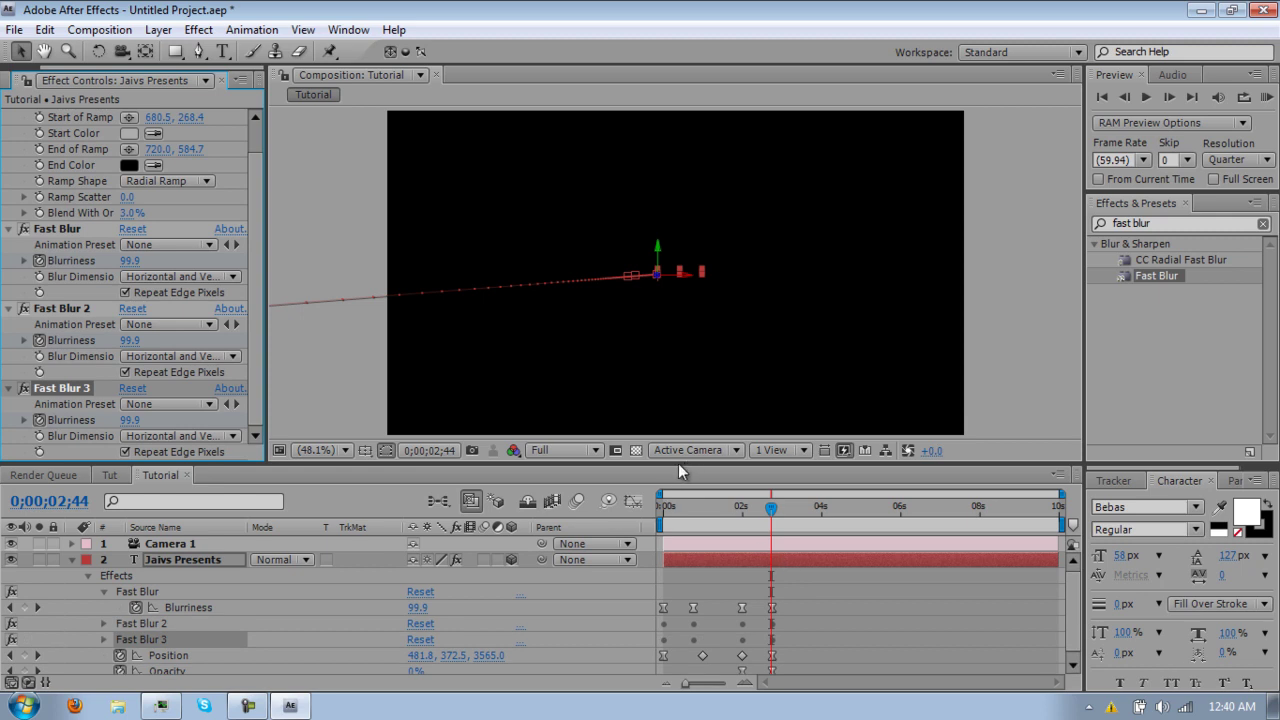
left_click_drag(627, 460, 595, 296)
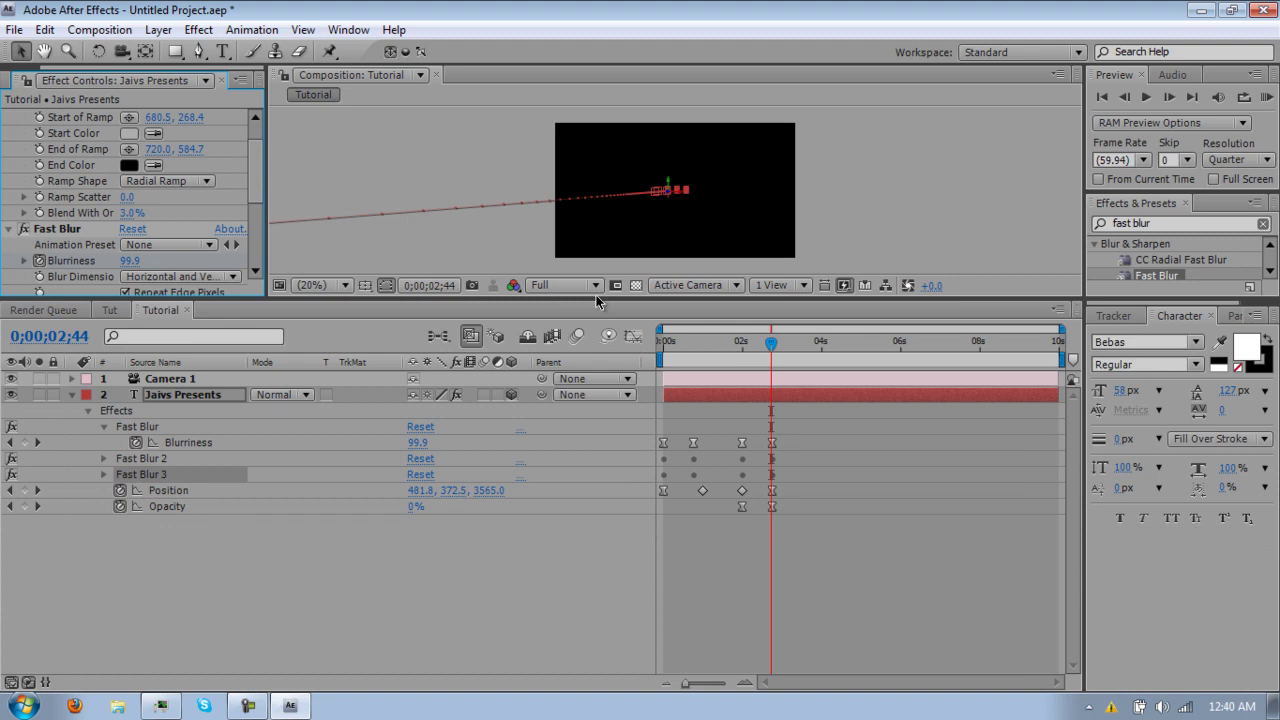
left_click(193, 395)
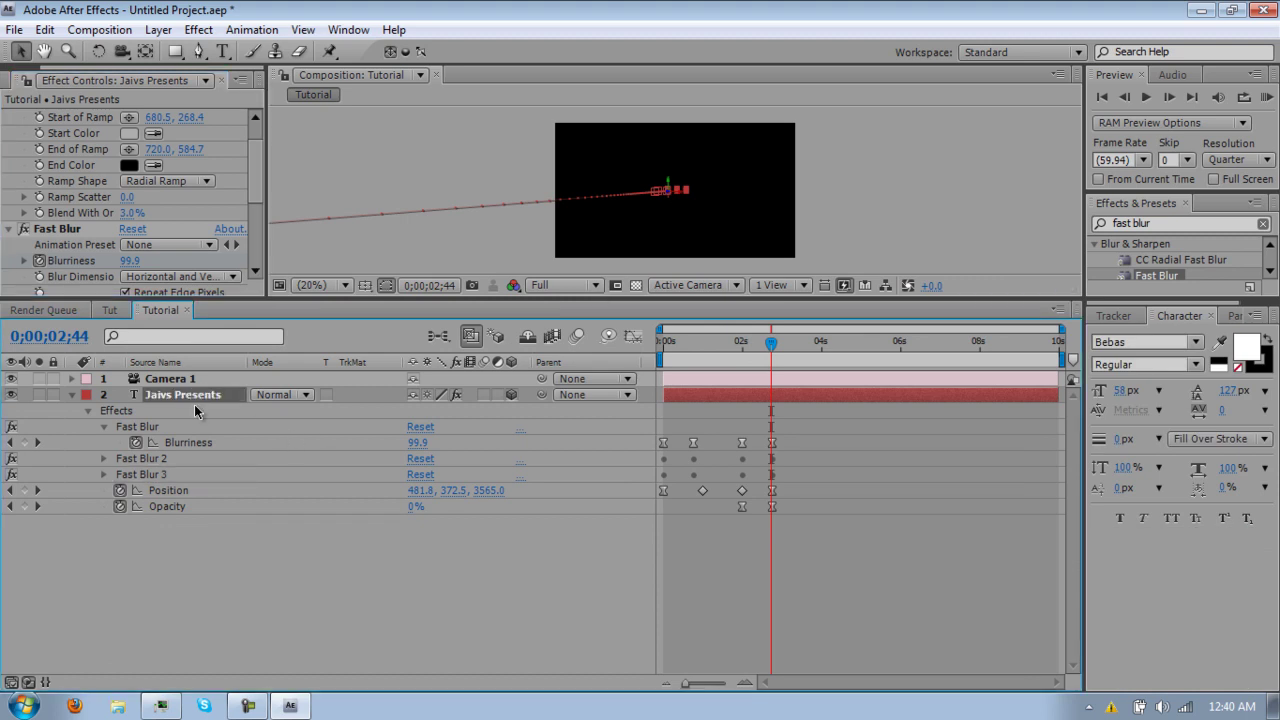
key("ctrl+d")
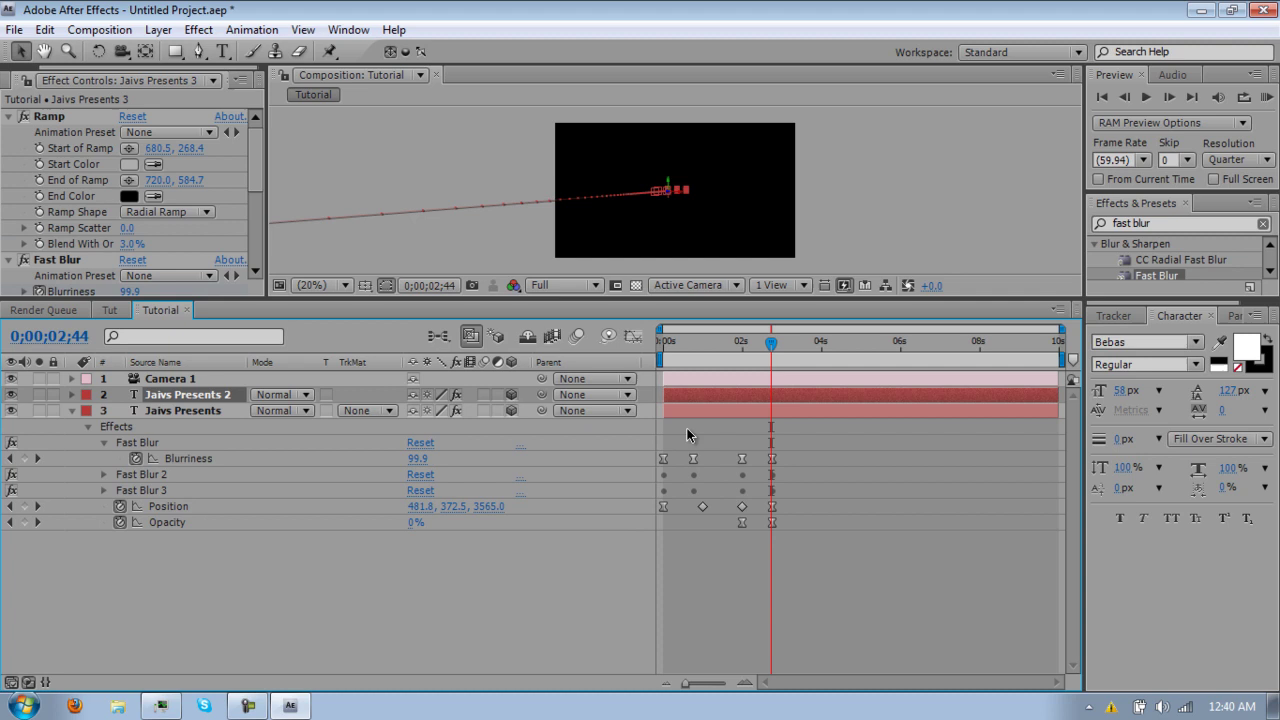
left_click(707, 410, "shift")
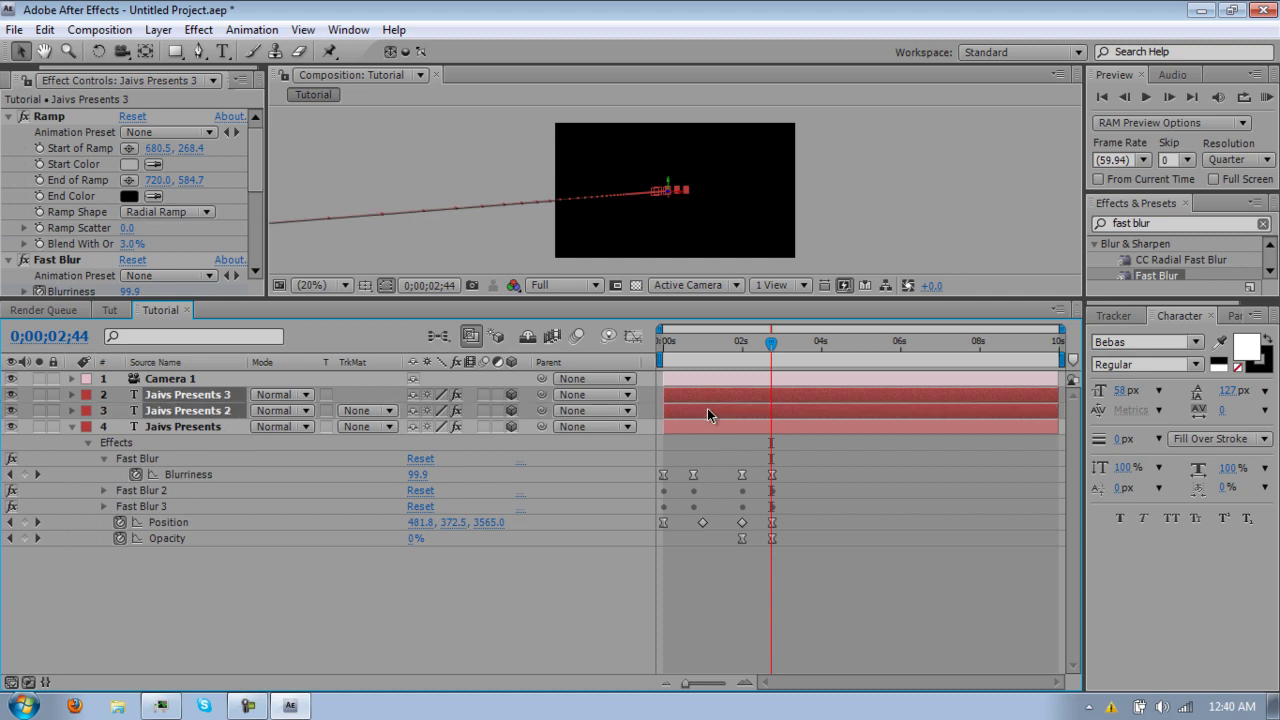
key("u")
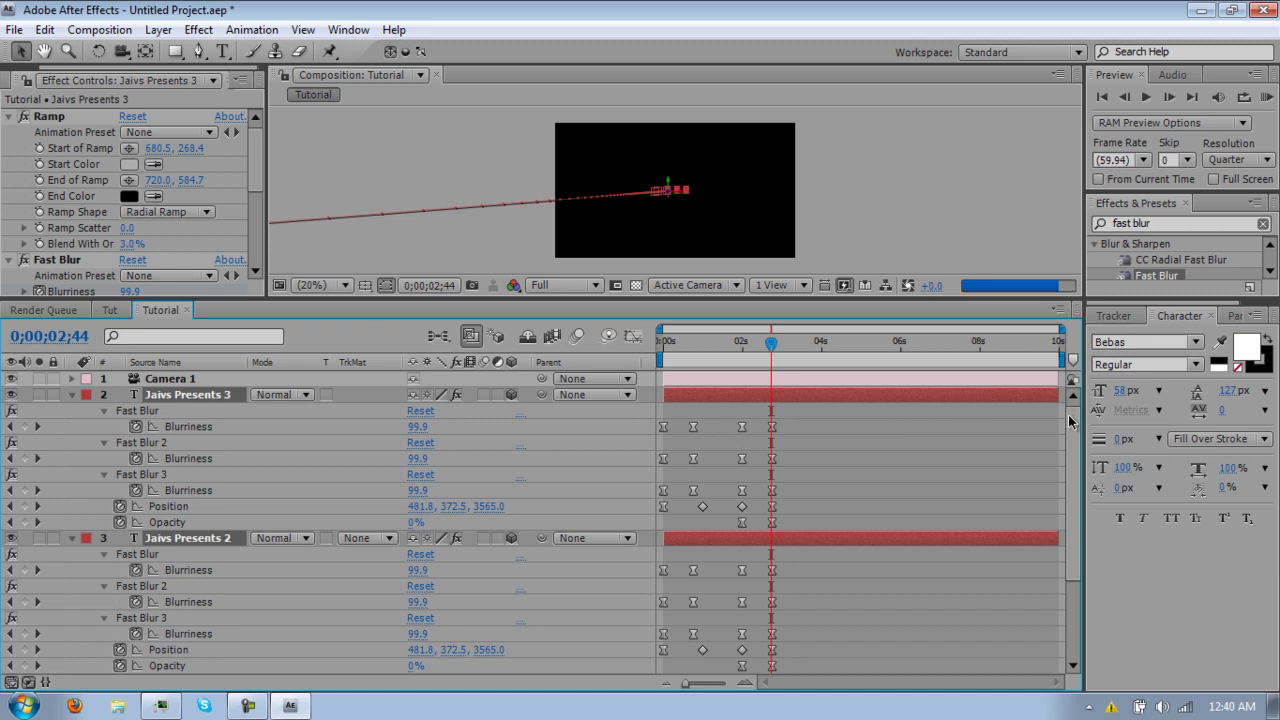
Set the preview resolution to Quarter and start Jaivs Presents 2 at 0;00;02;44
scroll(1068, 436, "down", 3)
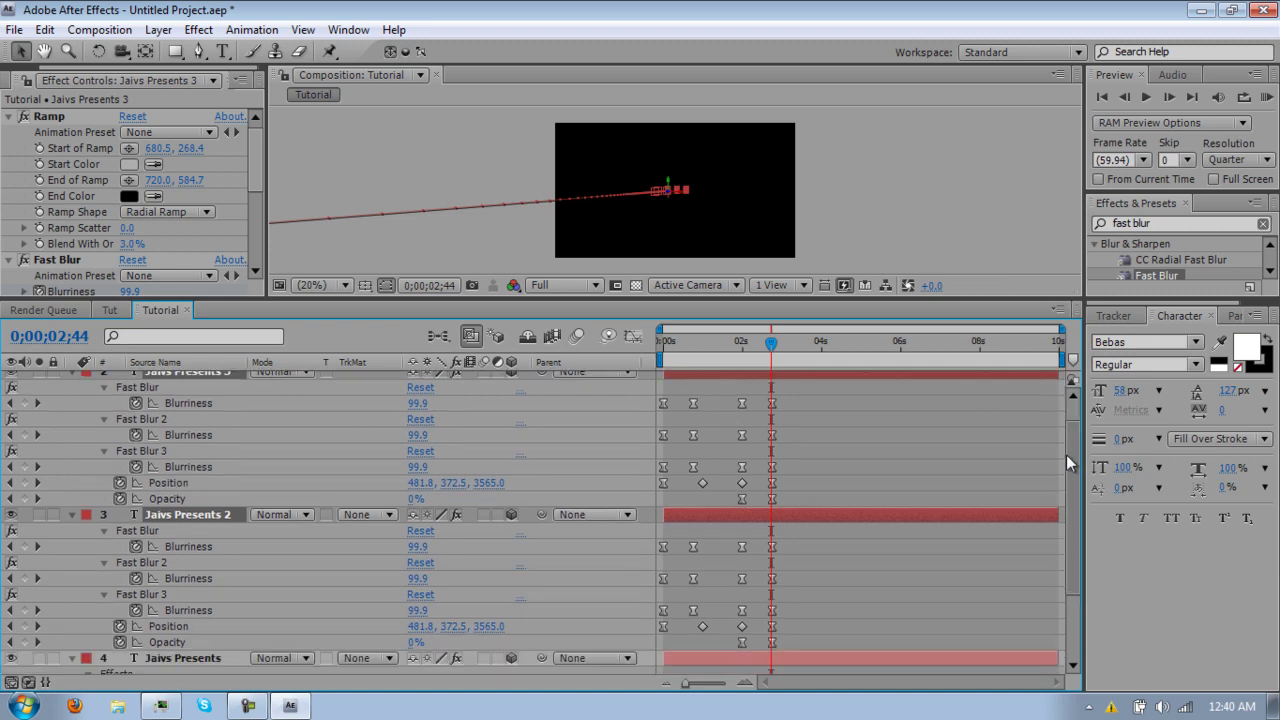
left_click(565, 285)
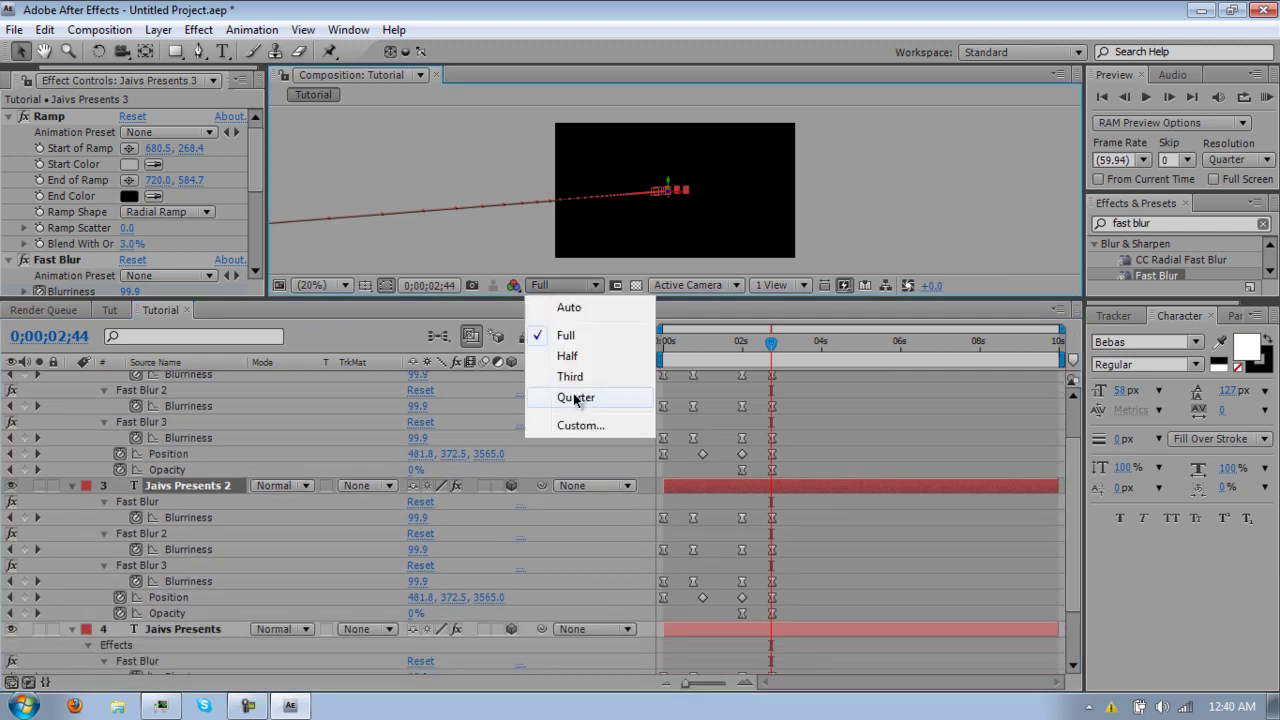
left_click(576, 398)
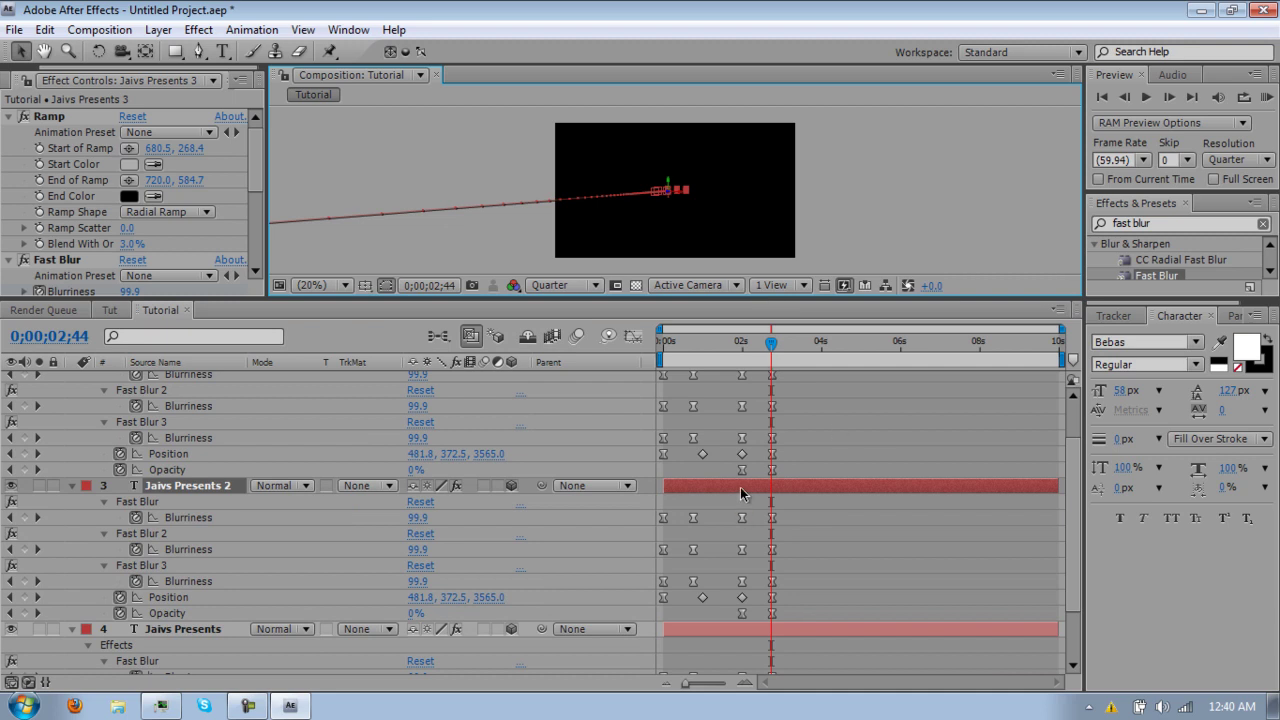
left_click_drag(740, 492, 817, 492)
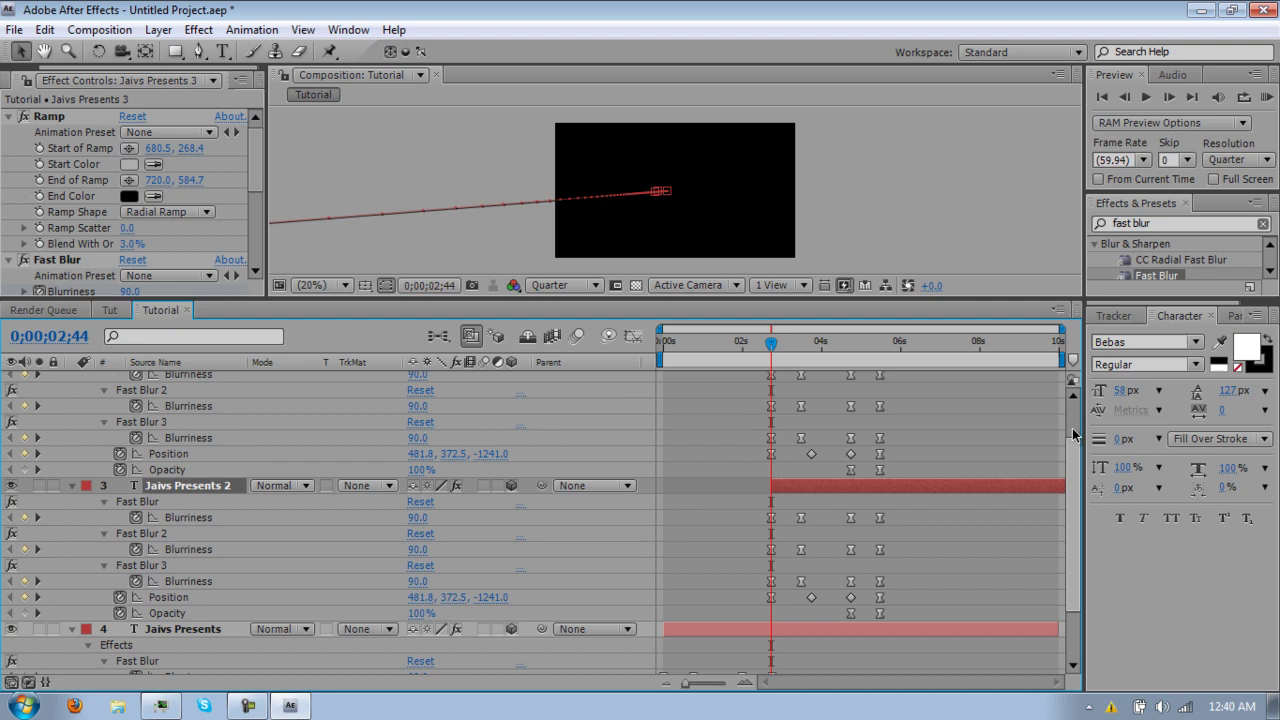
Start Jaivs Presents 3 at 0;00;05;27, where the second copy ends
scroll(1073, 434, "up", 2)
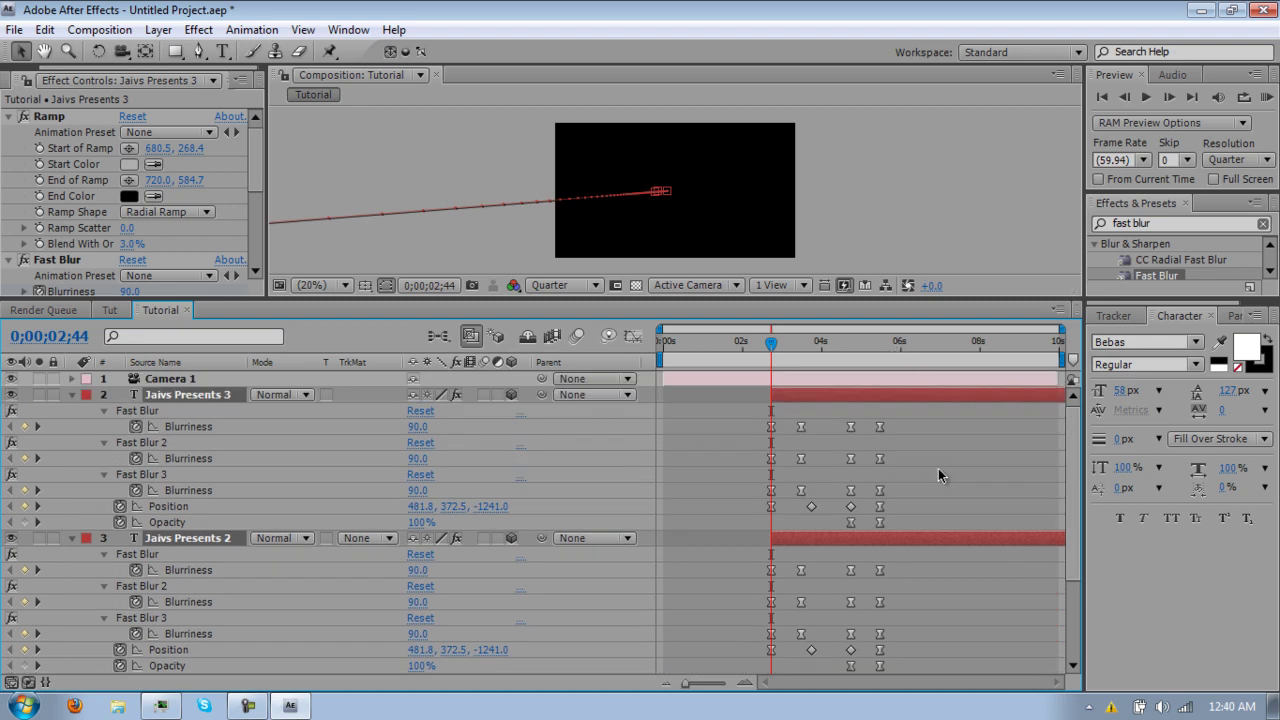
left_click(695, 424)
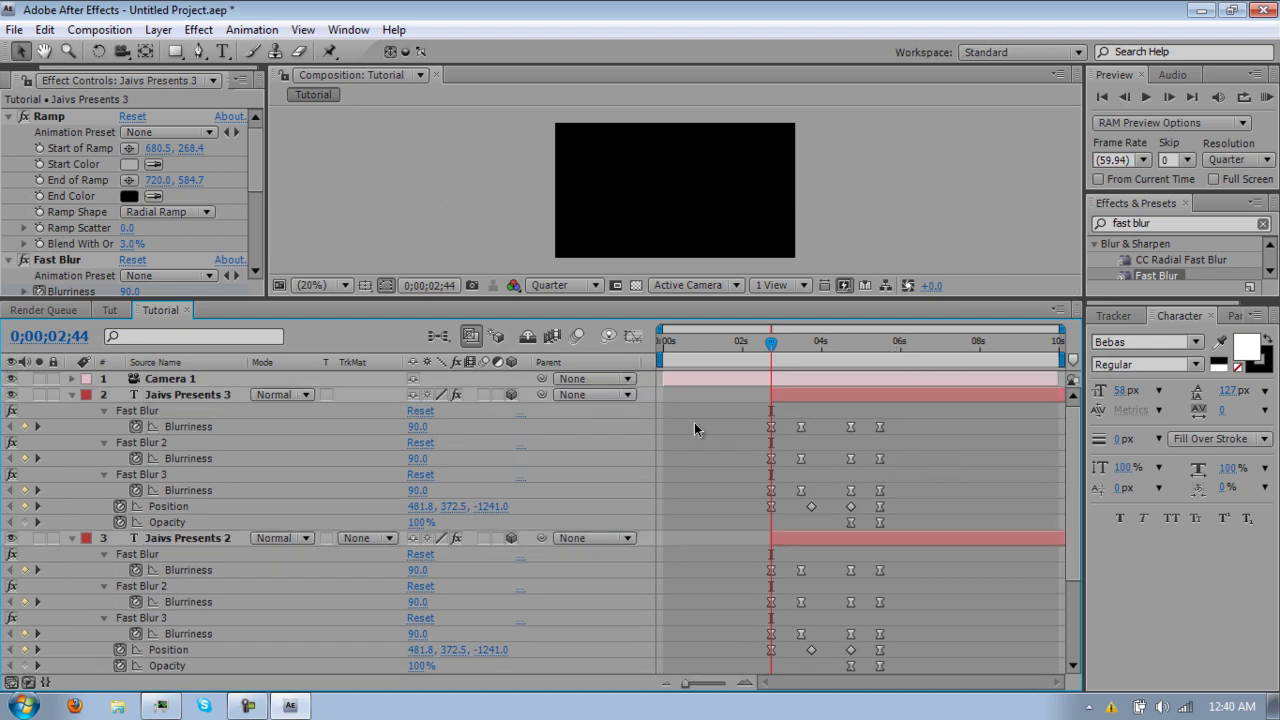
left_click(879, 345)
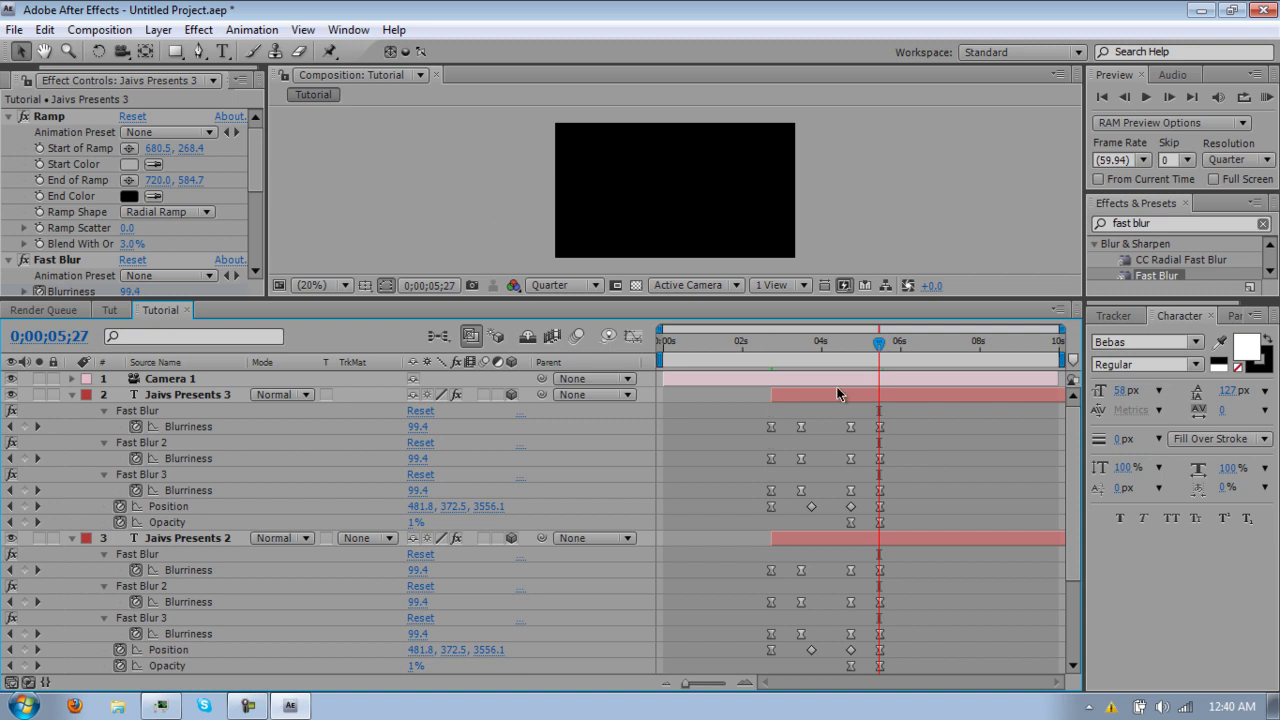
left_click_drag(840, 393, 933, 399)
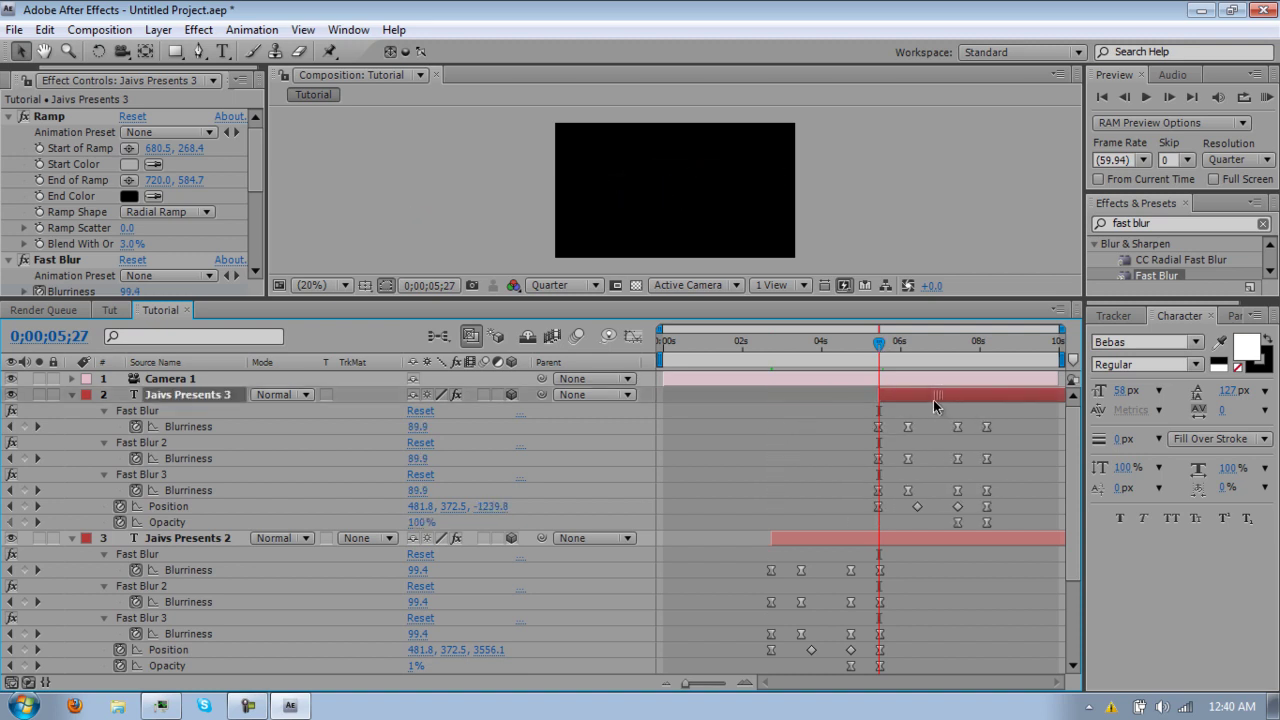
Replace the Jaivs Presents 2 layer's text with the FOR HIS SUBSCRIBERS line
left_click(833, 342)
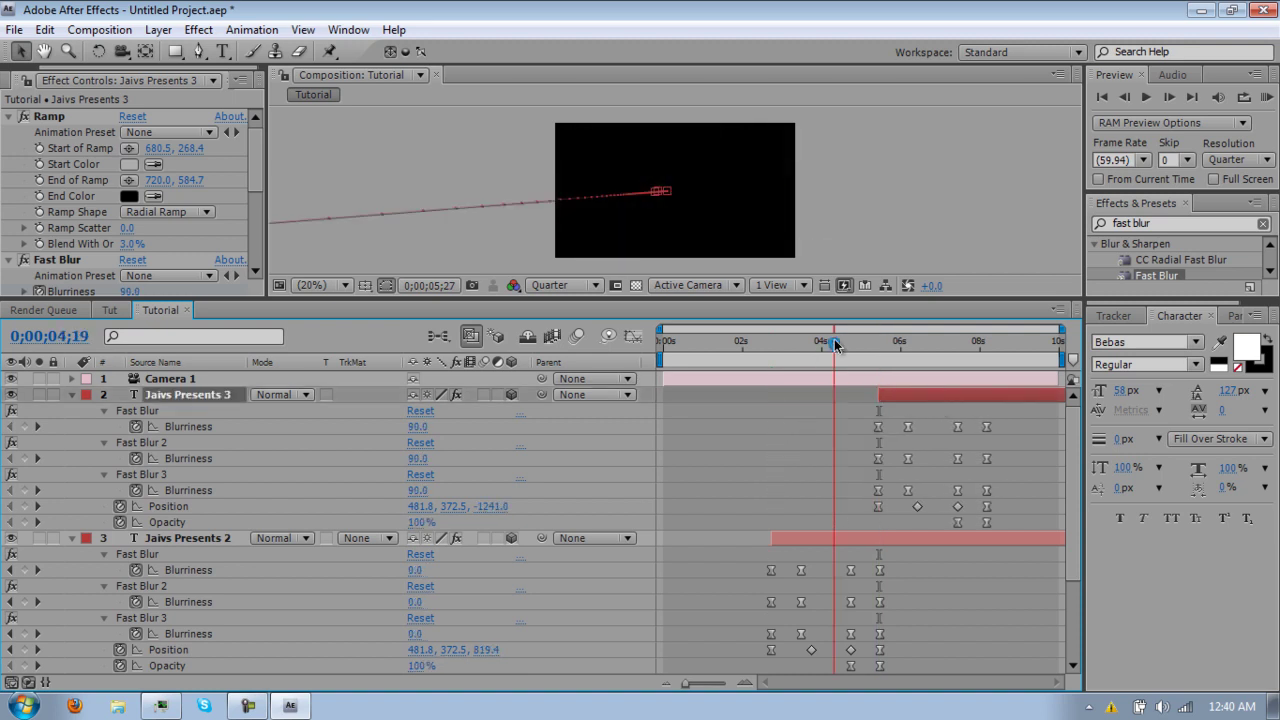
left_click(798, 541)
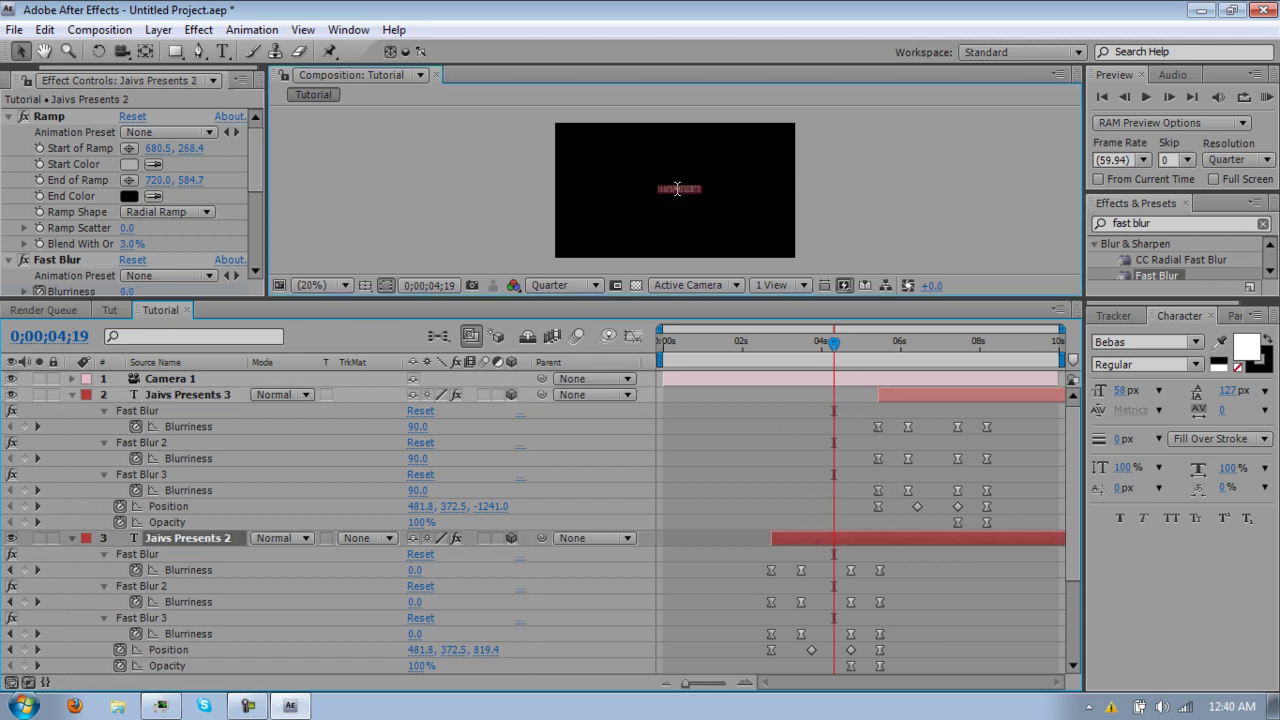
key("ctrl+t")
key("BackSpace")
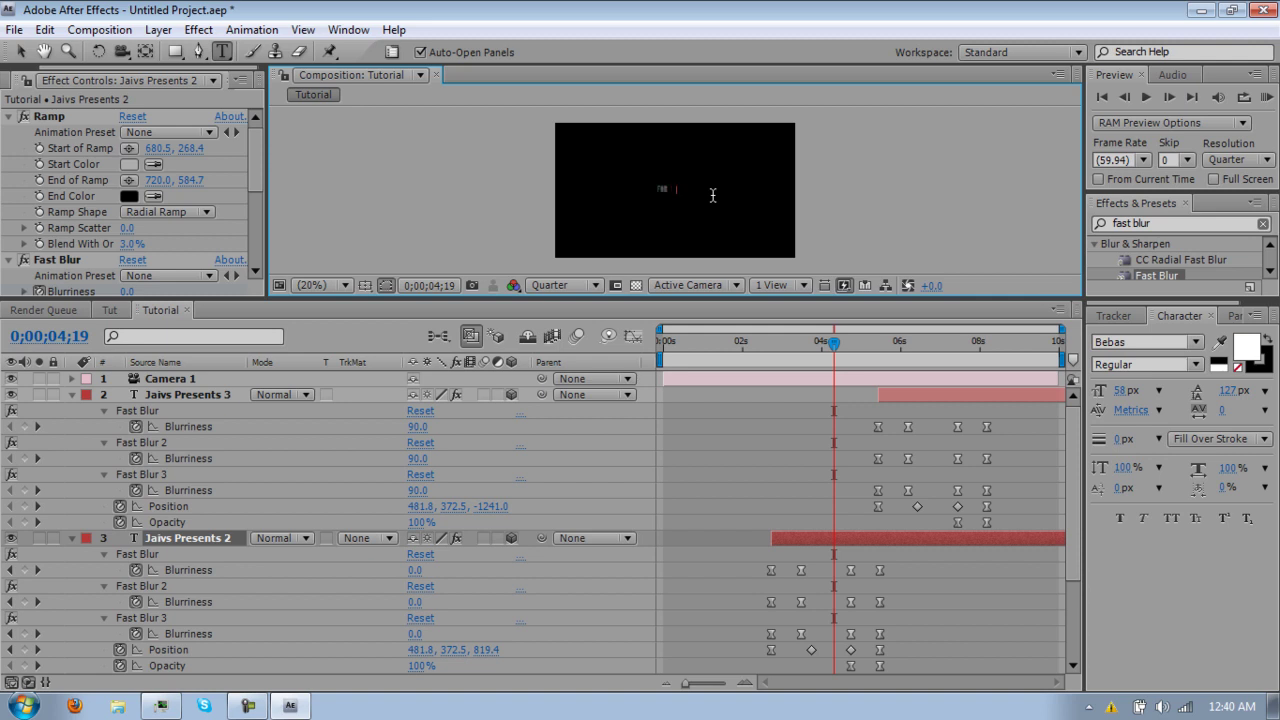
type("PRODUCTION")
left_click(918, 342)
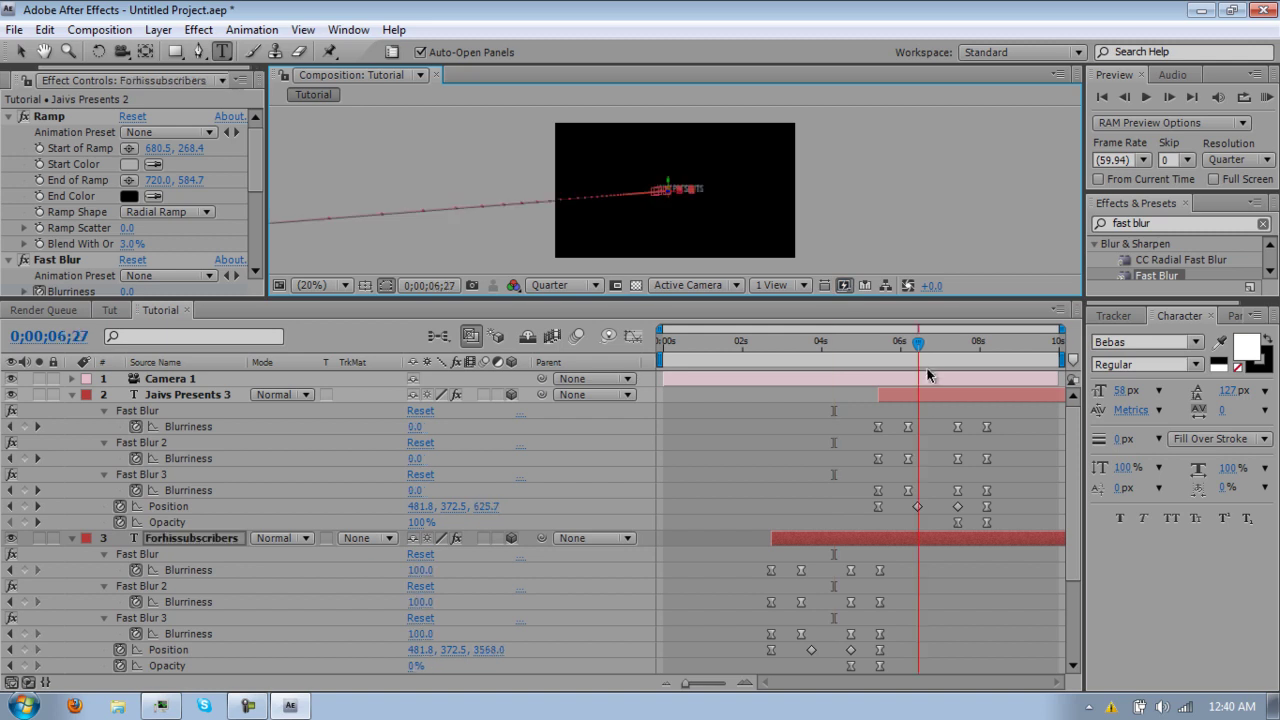
Retype the third copy's text as A TUTORIAL TEXT ANIMATION and scrub its fly-in
left_click(918, 396)
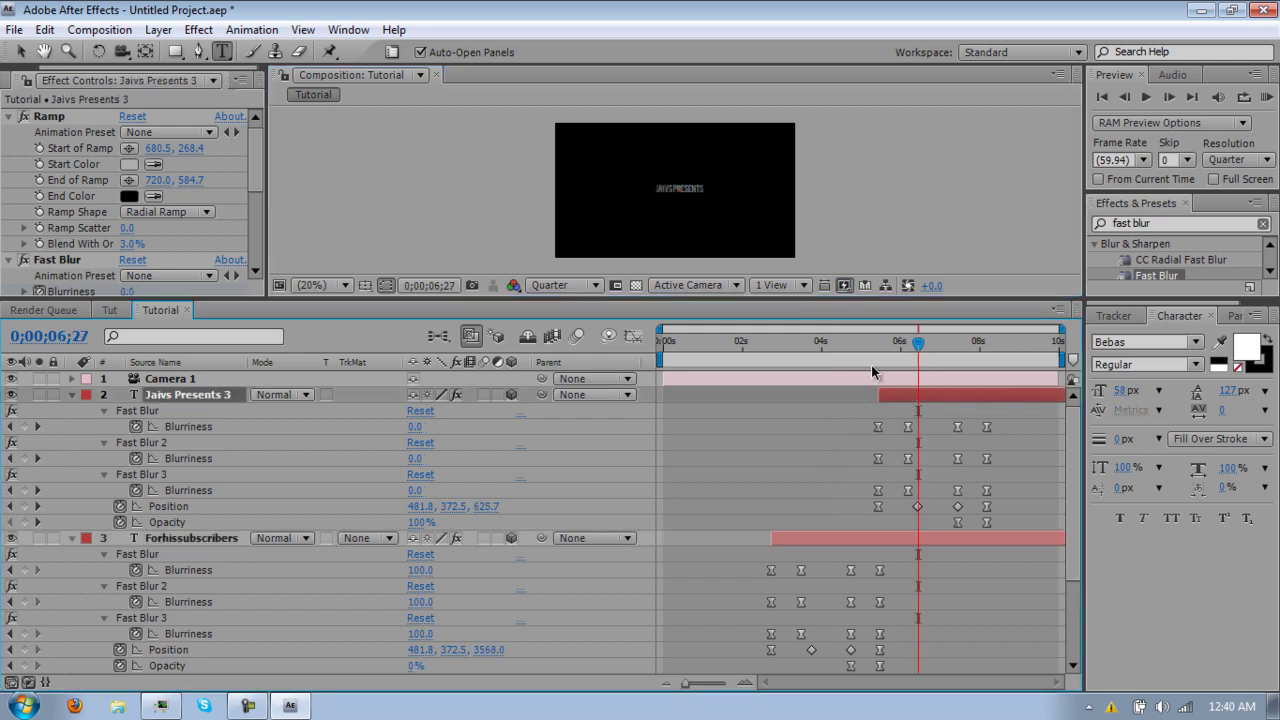
double_click(705, 204)
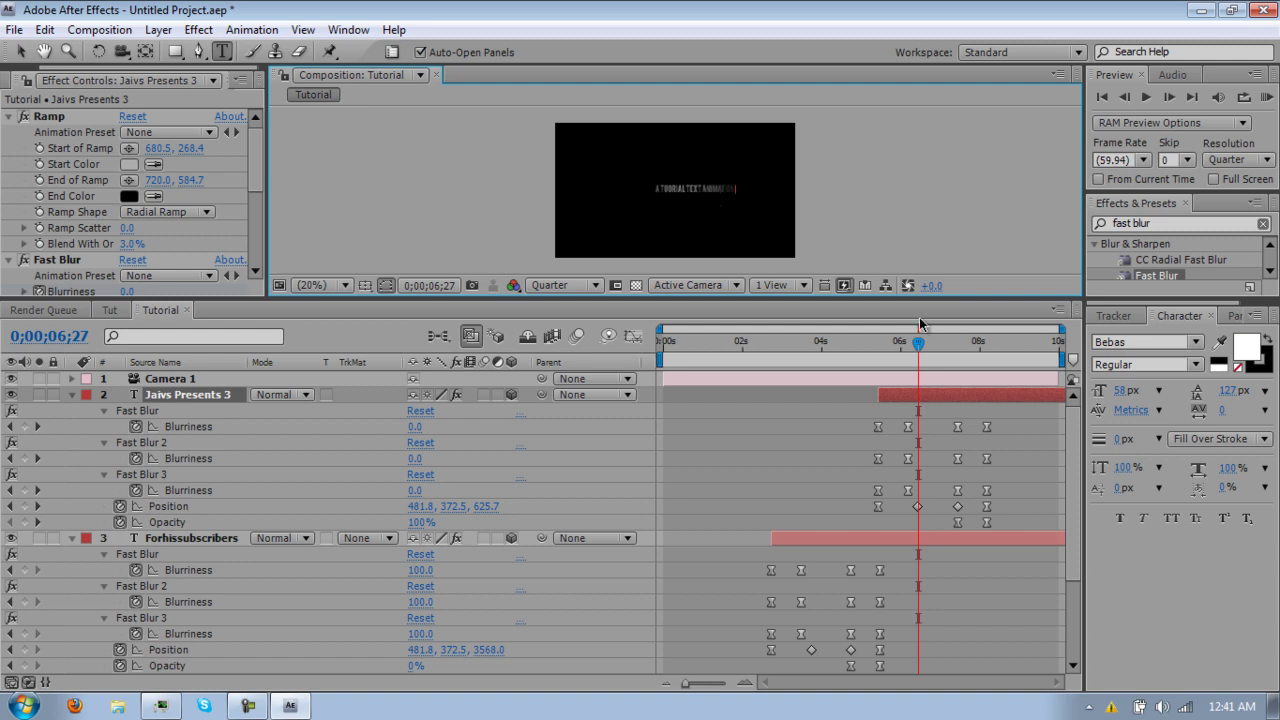
left_click(939, 345)
left_click_drag(939, 345, 1009, 345)
Collapse the properties of the third, Forhissubscribers and Jaivs Presents layers
left_click_drag(866, 341, 800, 345)
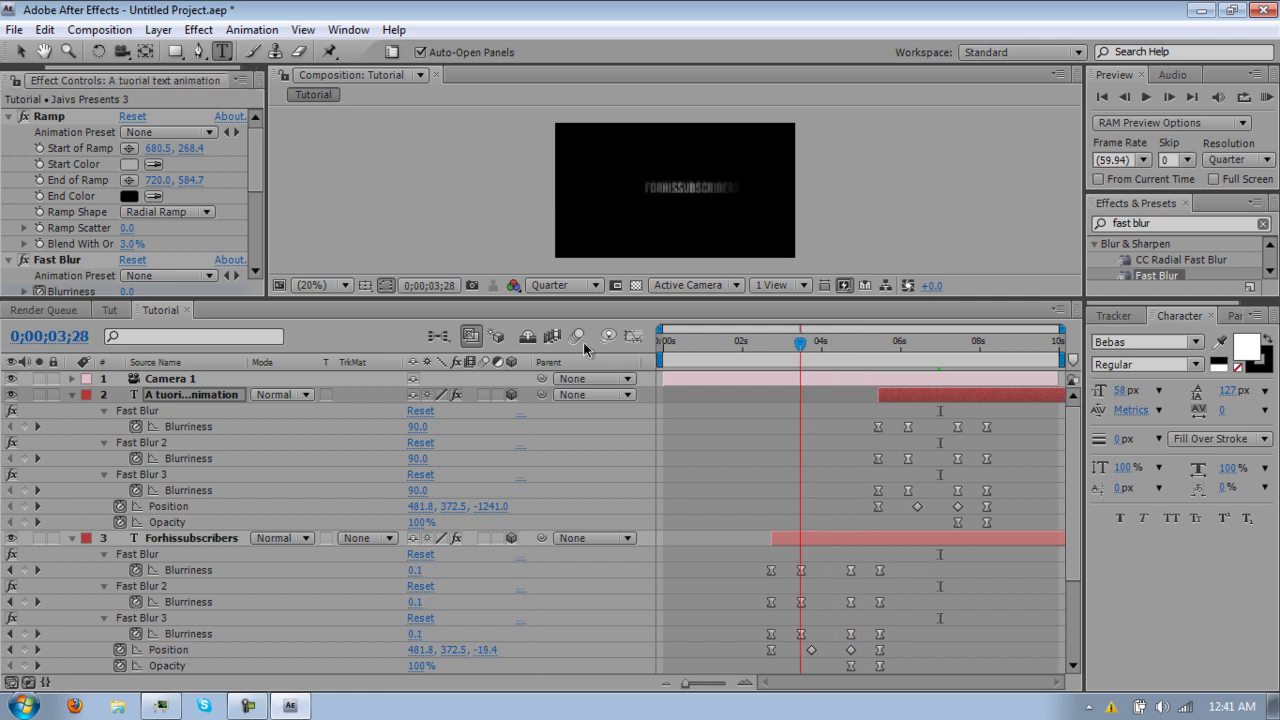
left_click(71, 394)
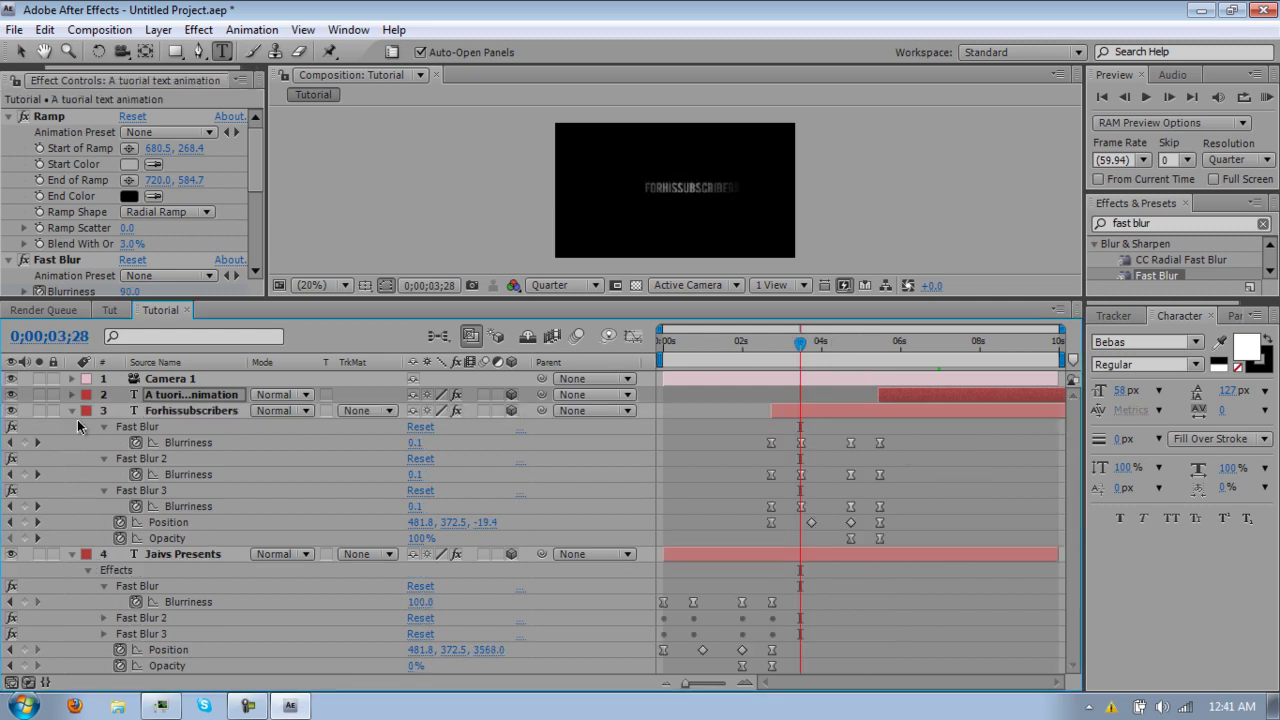
left_click(71, 411)
left_click(71, 427)
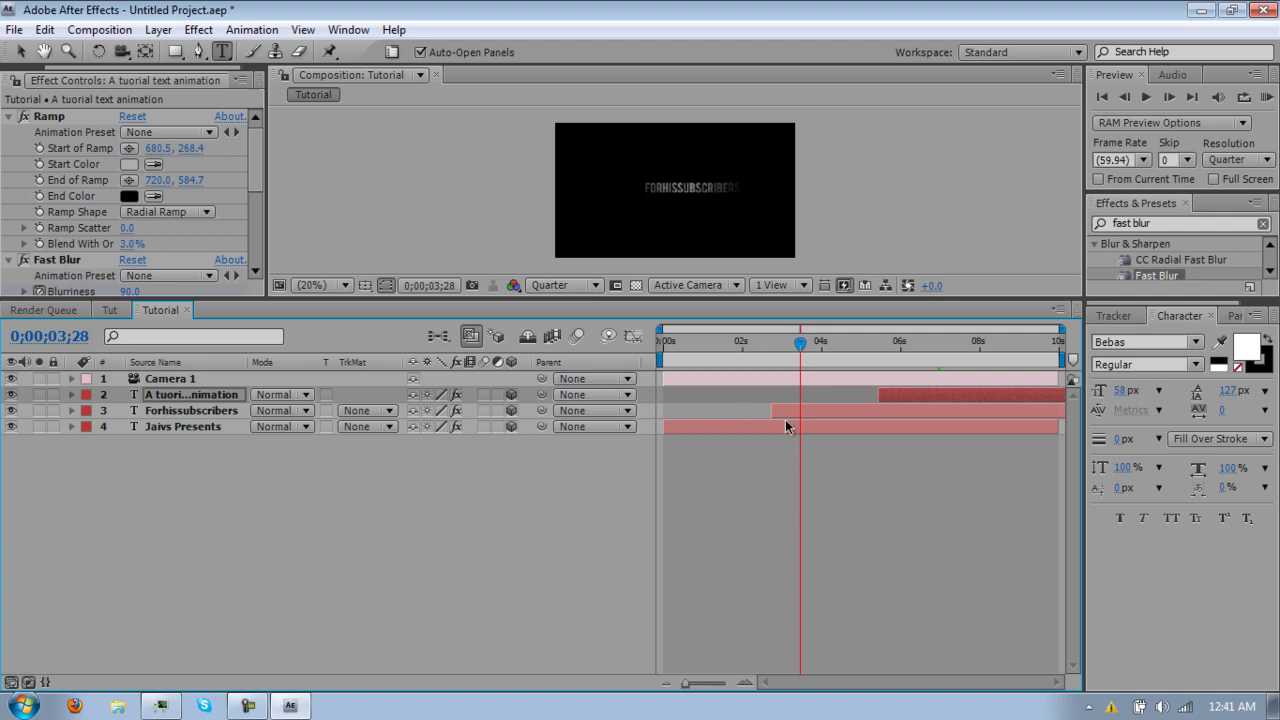
Scrub the first title's fly-in and show only the Jaivs Presents layer's keyframed properties
left_click(727, 341)
left_click_drag(660, 340, 733, 341)
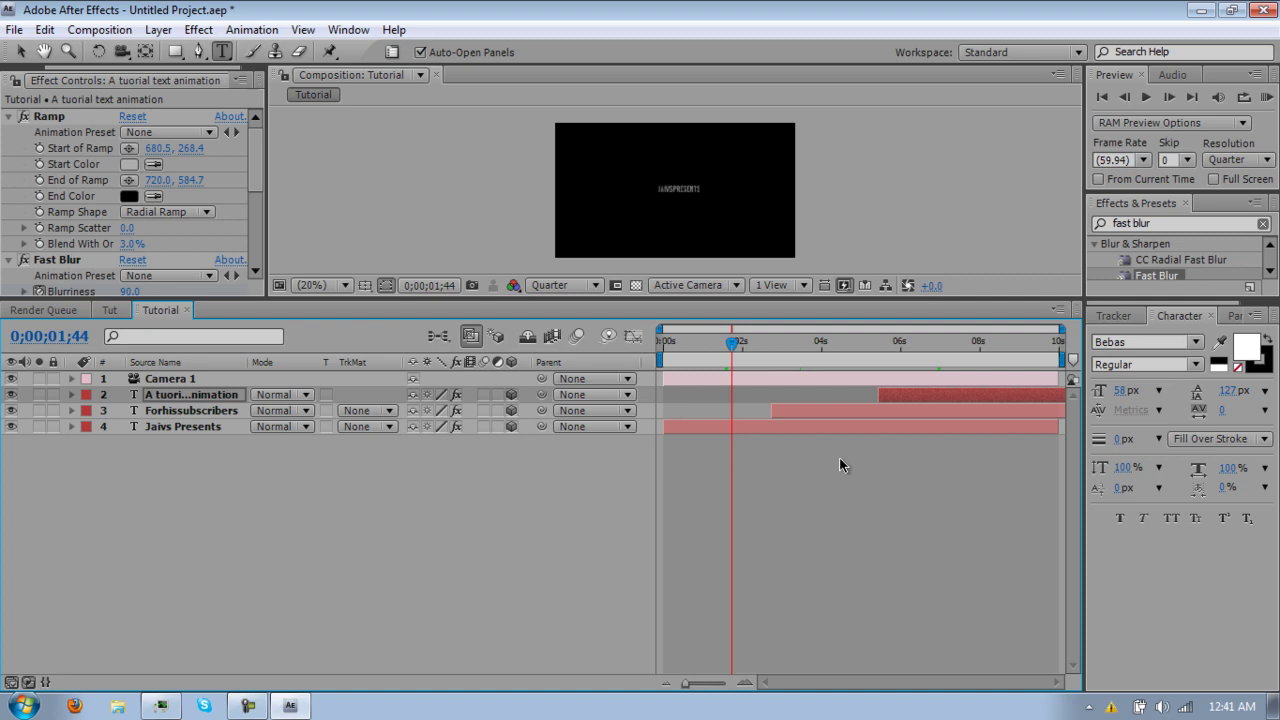
left_click(186, 425)
key("u")
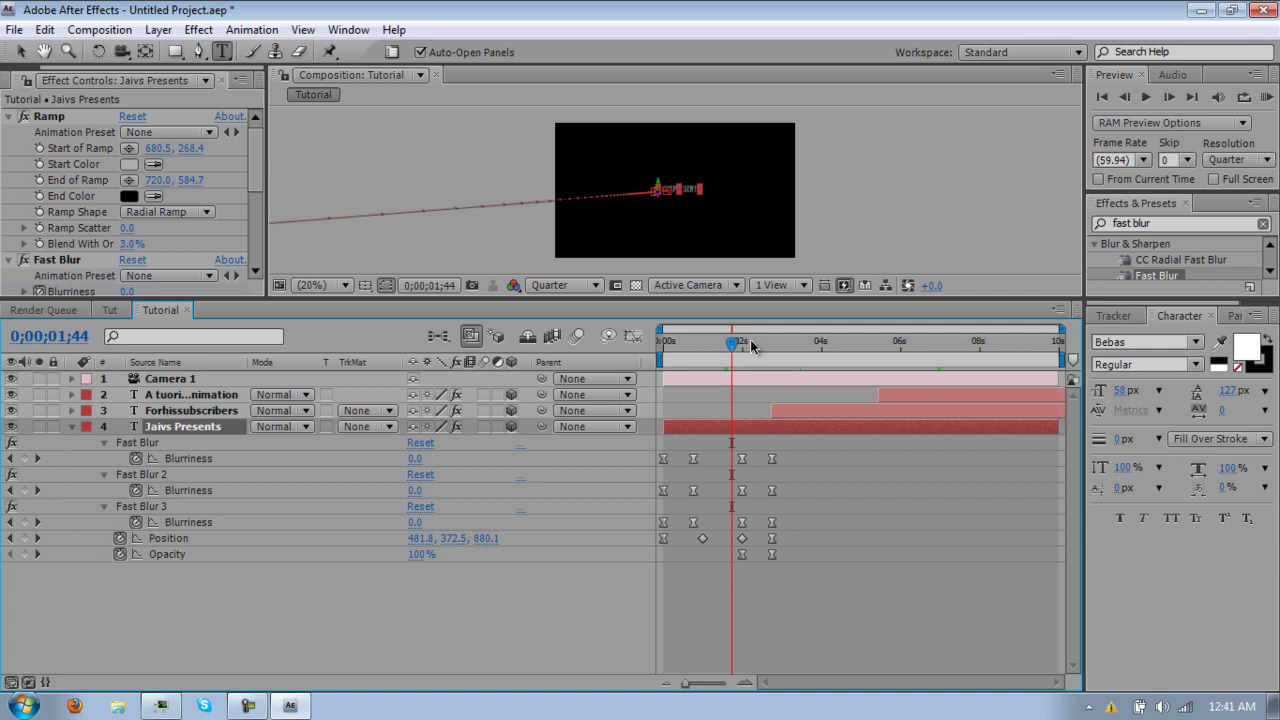
mouse_move(736, 345)
left_mouse_down()
mouse_move(748, 344)
mouse_move(722, 345)
mouse_move(749, 345)
left_mouse_up()
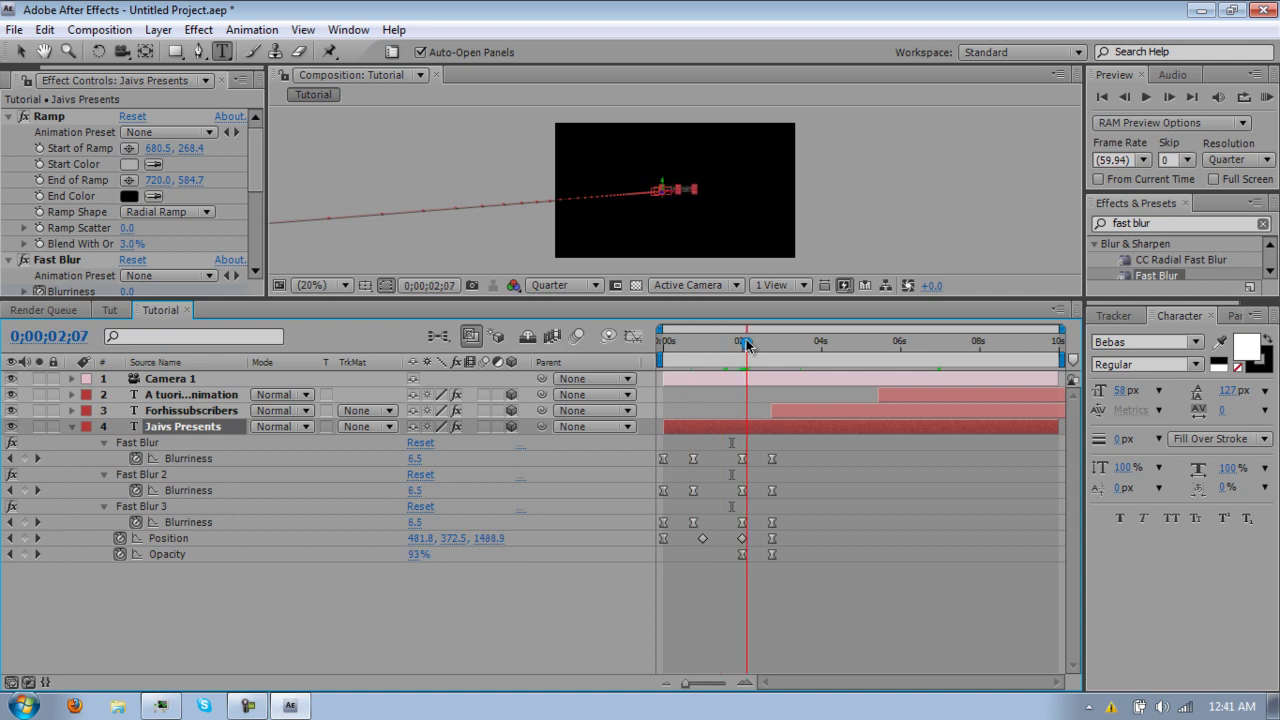